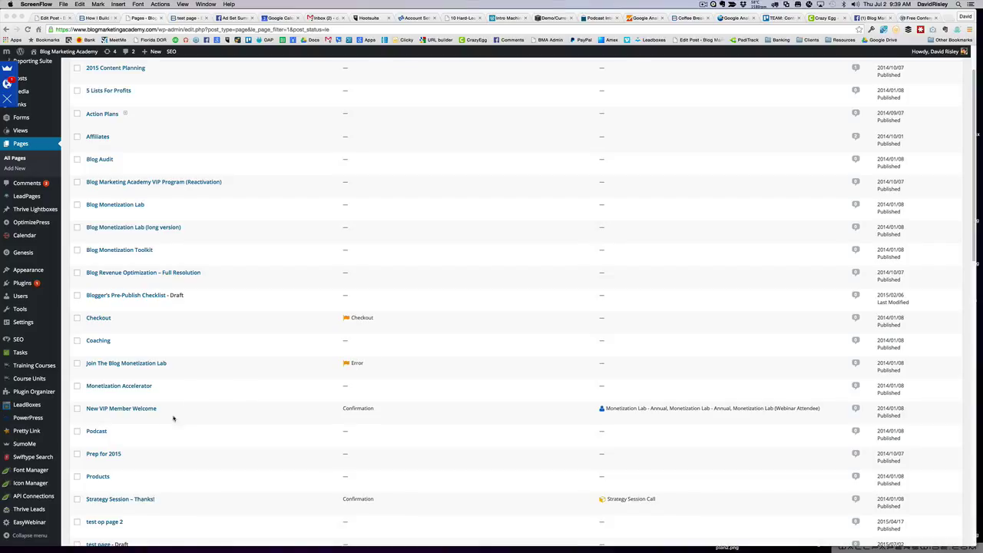
Bring the browser showing the Podcast page in the LiveEditor to the front.
click(69, 428)
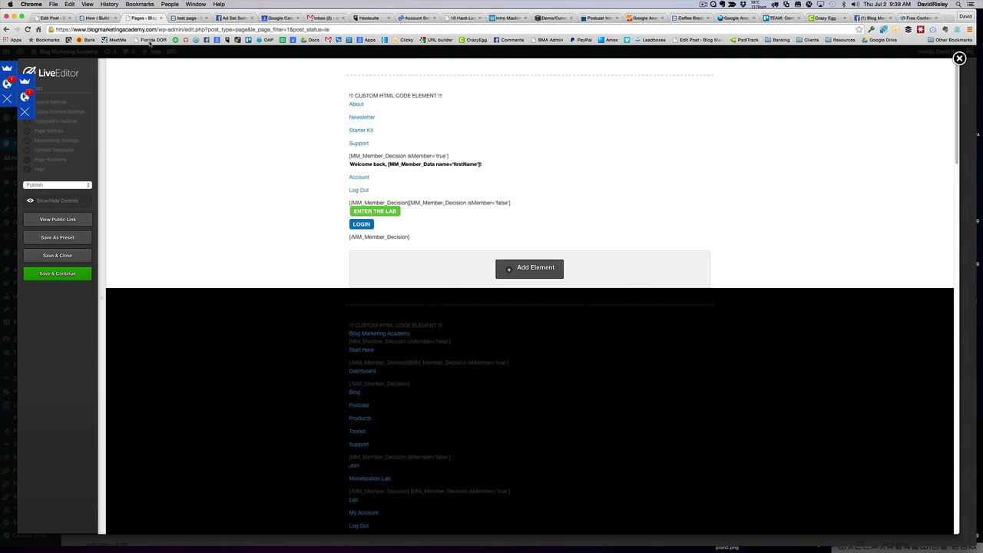
Close the test page tab and review the live Coffee Break Blogging podcast page before returning.
click(207, 18)
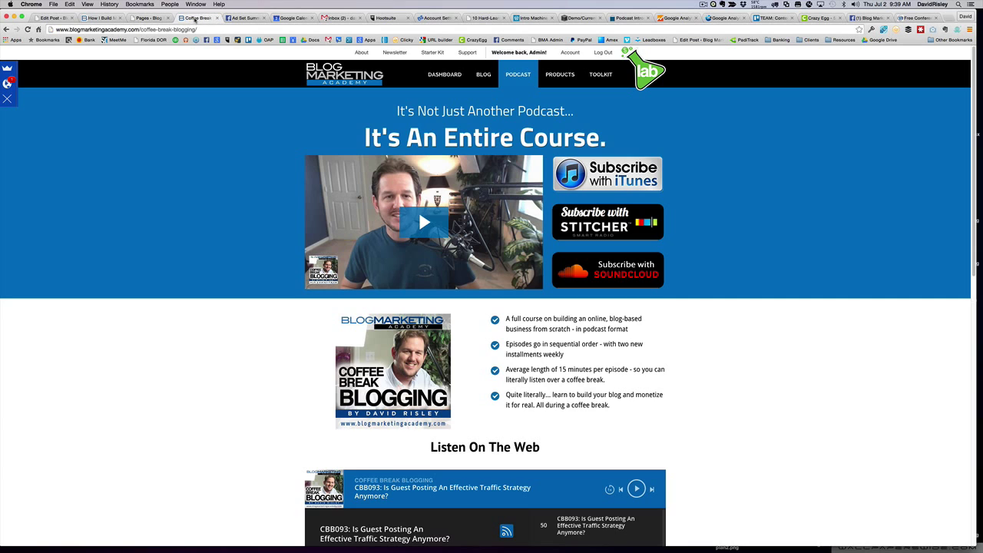
drag(234, 18, 198, 18)
scroll(757, 208, down, 15)
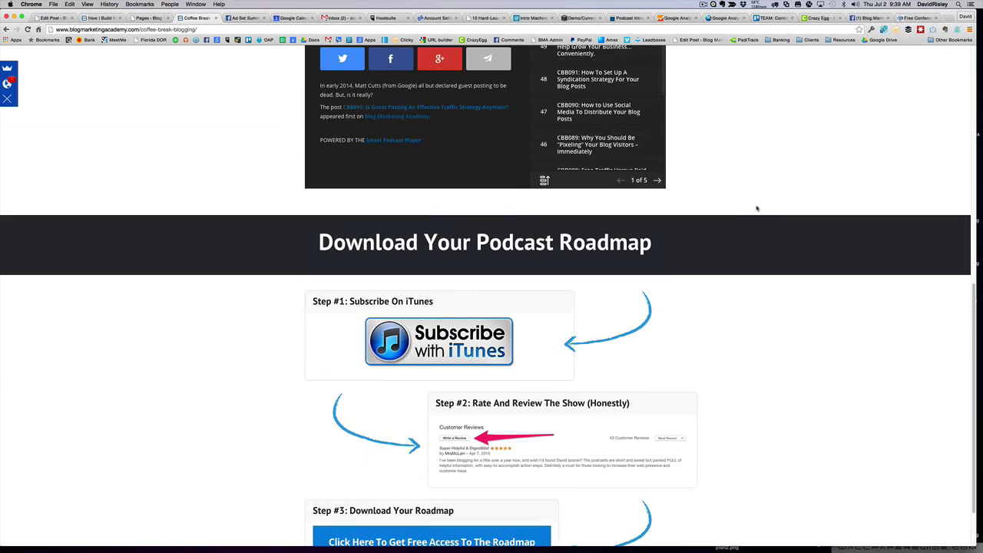
scroll(758, 208, up, 14)
scroll(760, 208, up, 1)
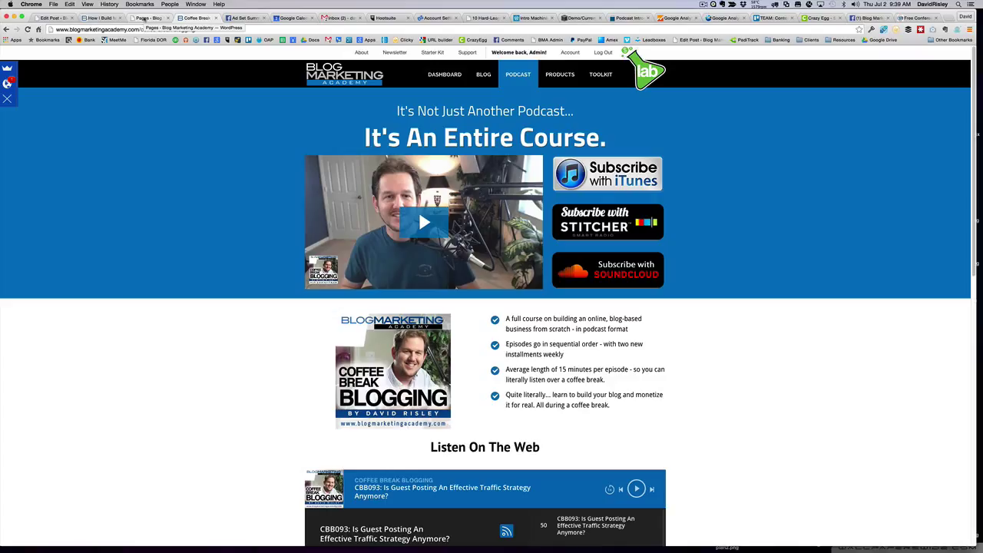
click(143, 18)
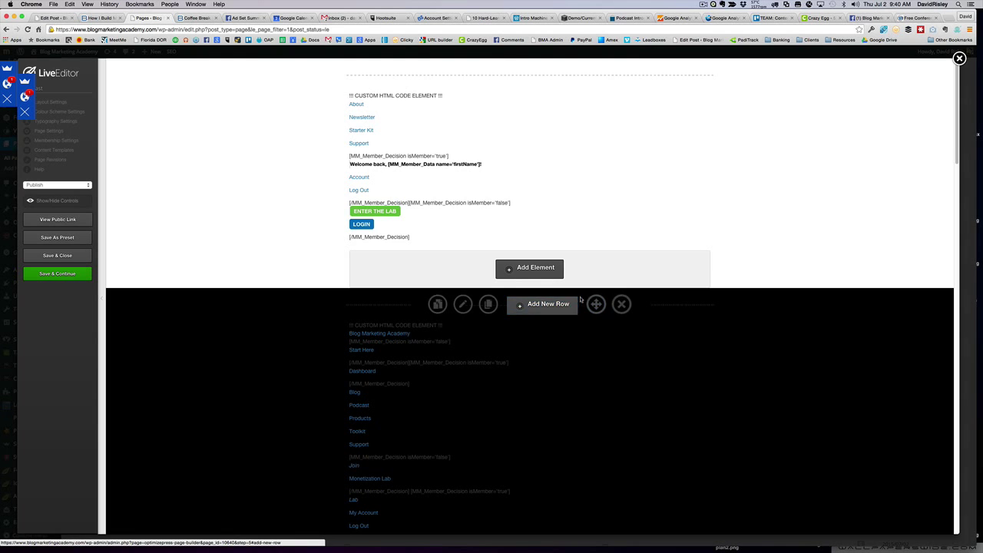
scroll(450, 324, down, 1)
scroll(588, 331, down, 10)
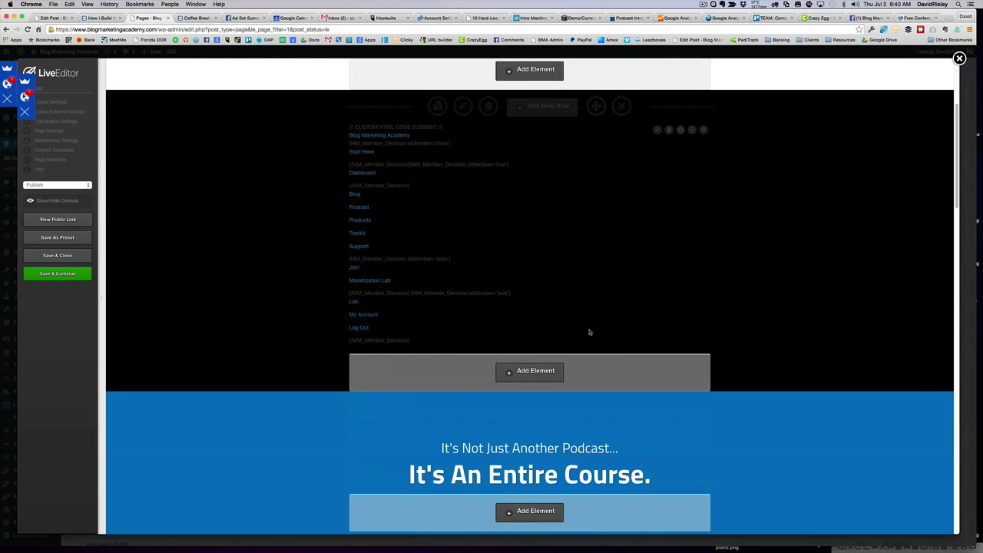
scroll(590, 331, down, 2)
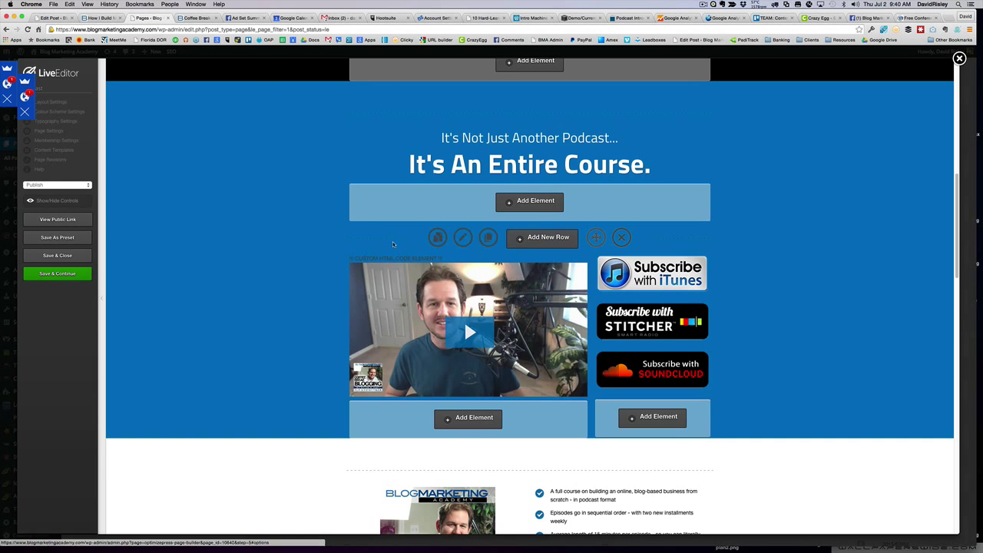
scroll(722, 326, down, 6)
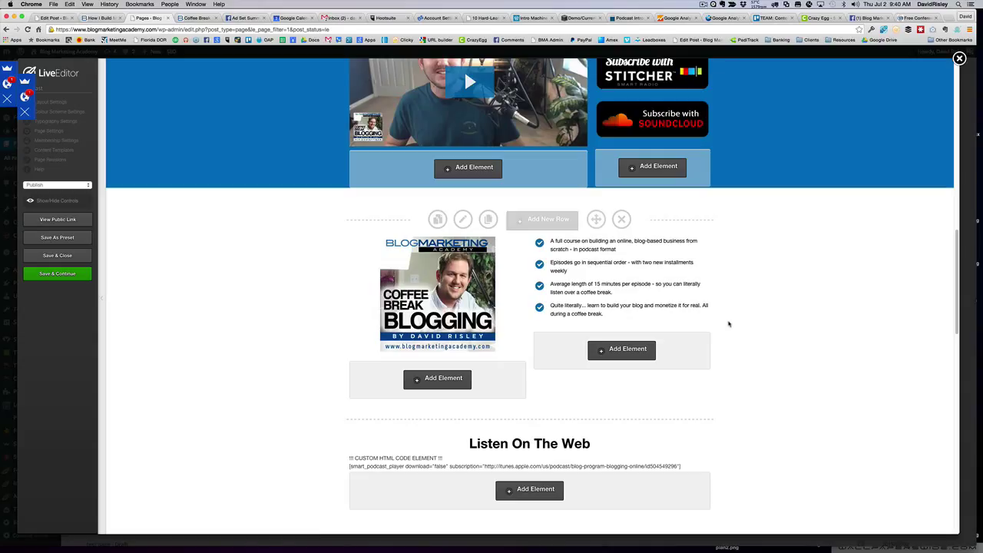
scroll(729, 324, down, 10)
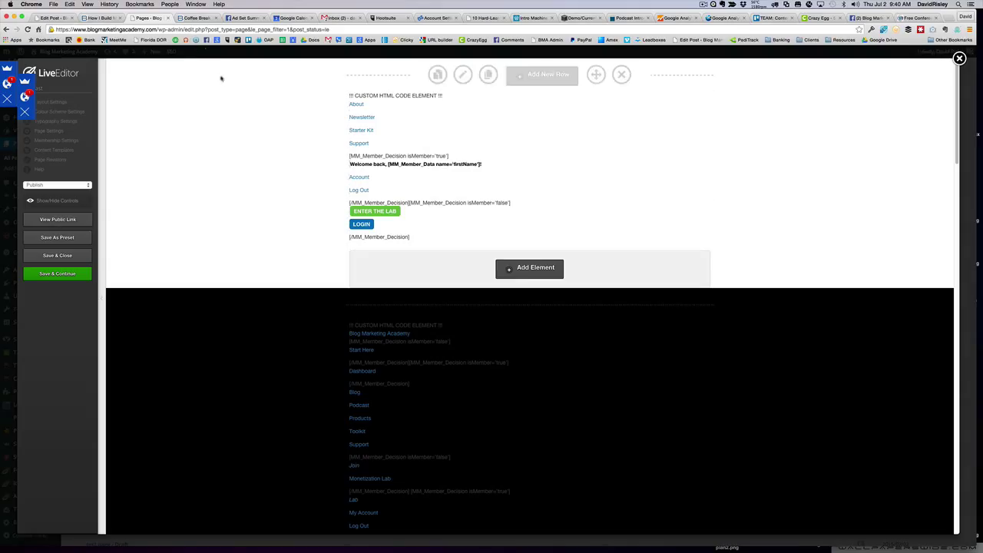
click(198, 17)
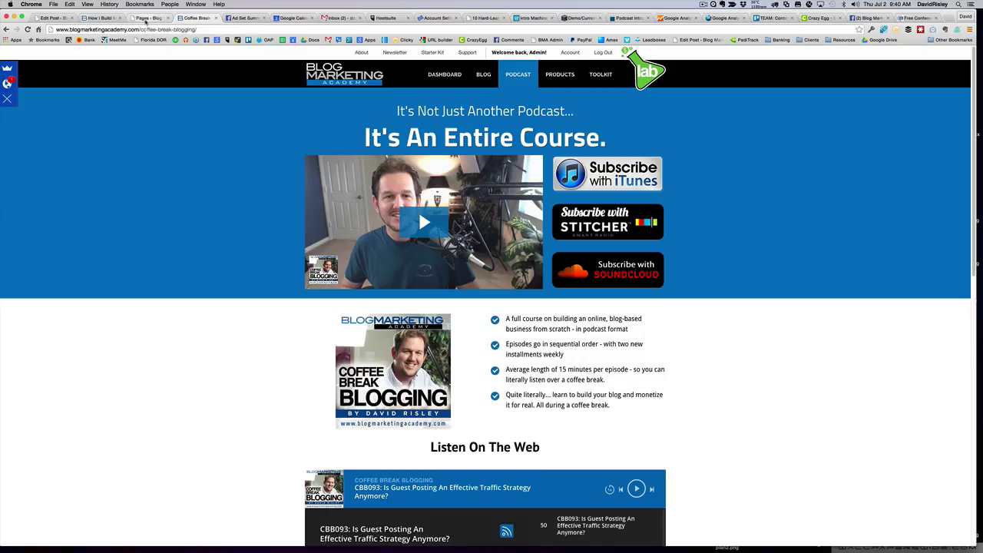
click(146, 17)
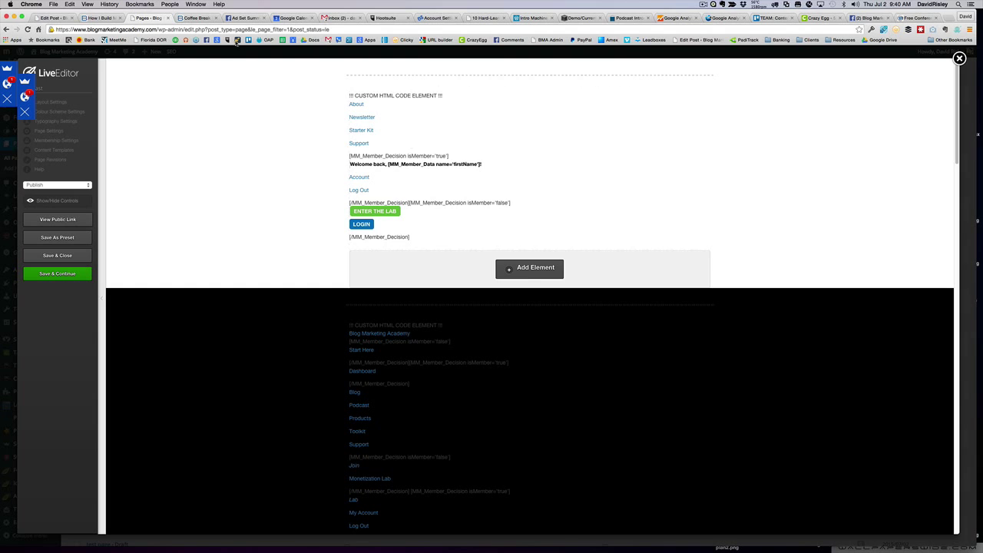
click(197, 18)
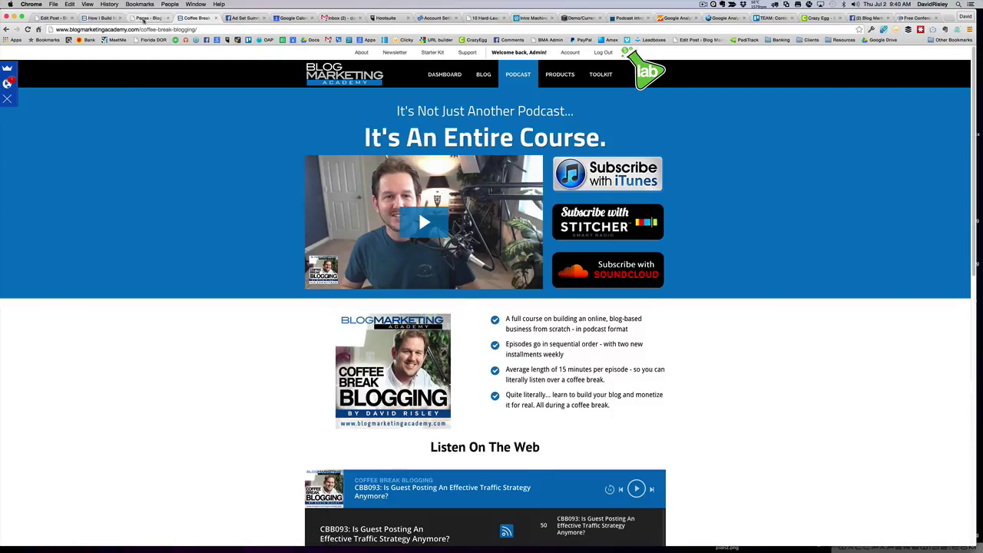
click(143, 19)
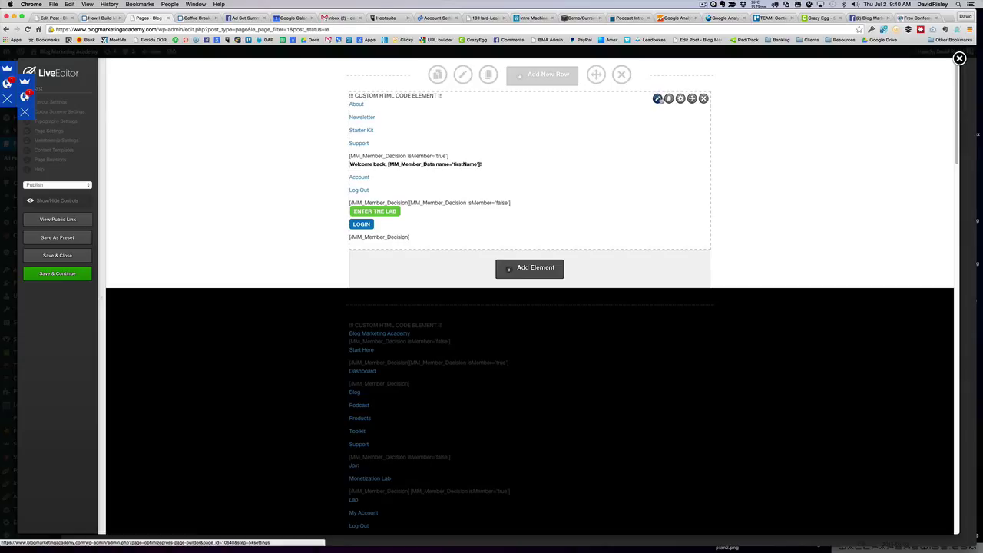
Open the member menu's Custom HTML and scroll its code to the Enter The Lab and Login links.
click(657, 99)
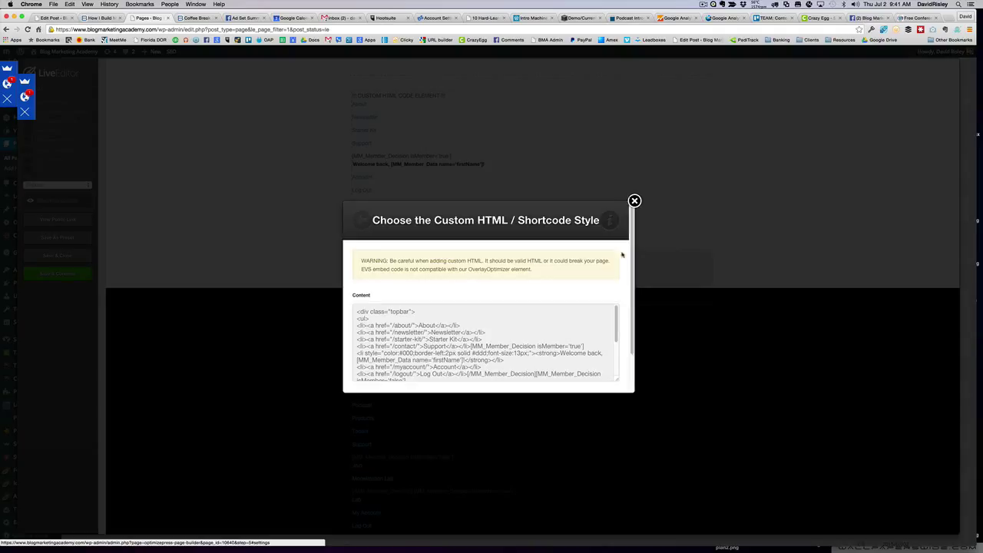
scroll(603, 341, down, 1)
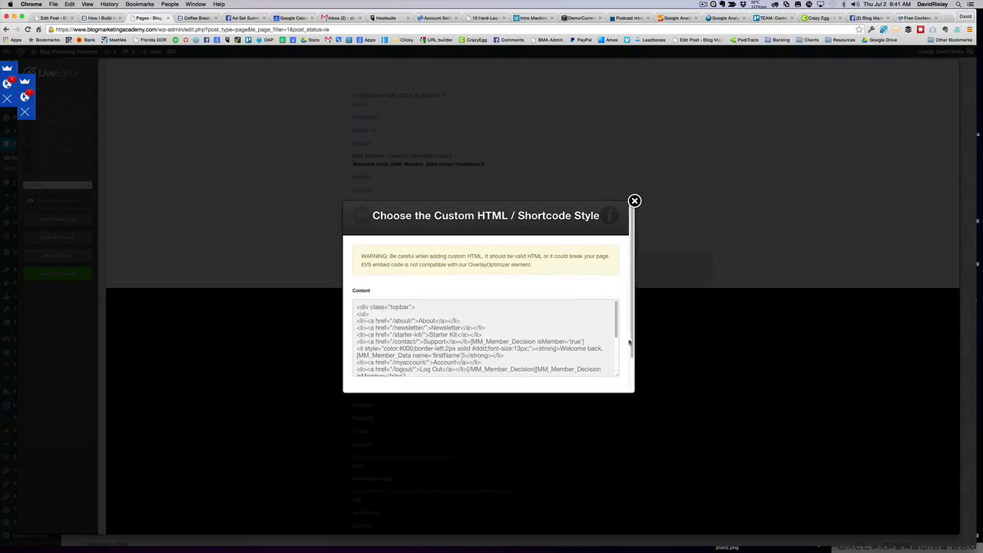
scroll(570, 335, down, 2)
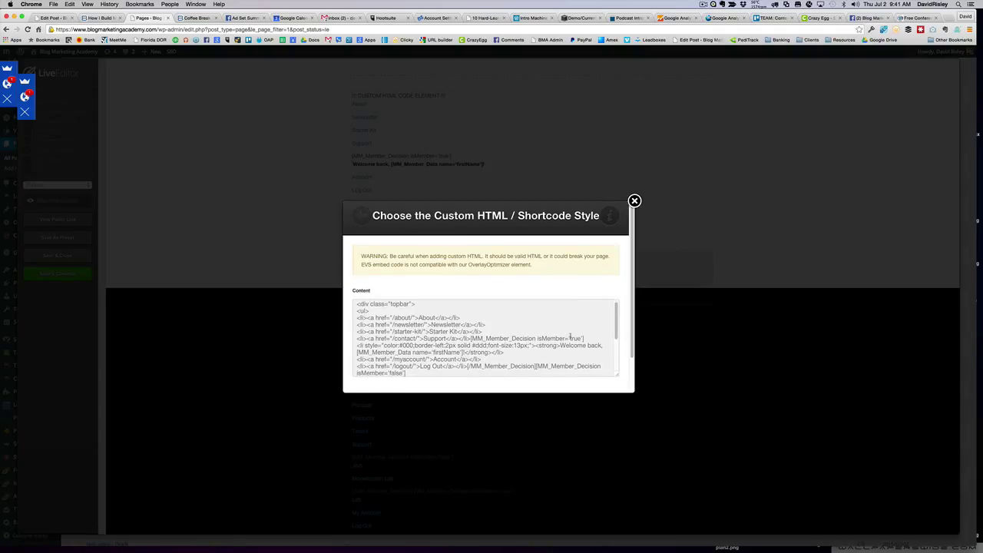
scroll(570, 336, down, 5)
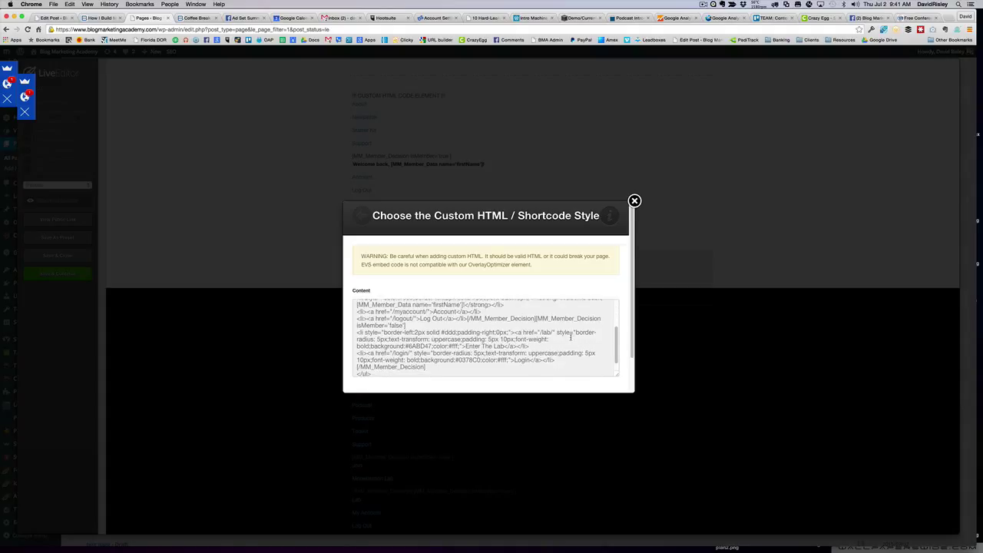
scroll(569, 337, down, 2)
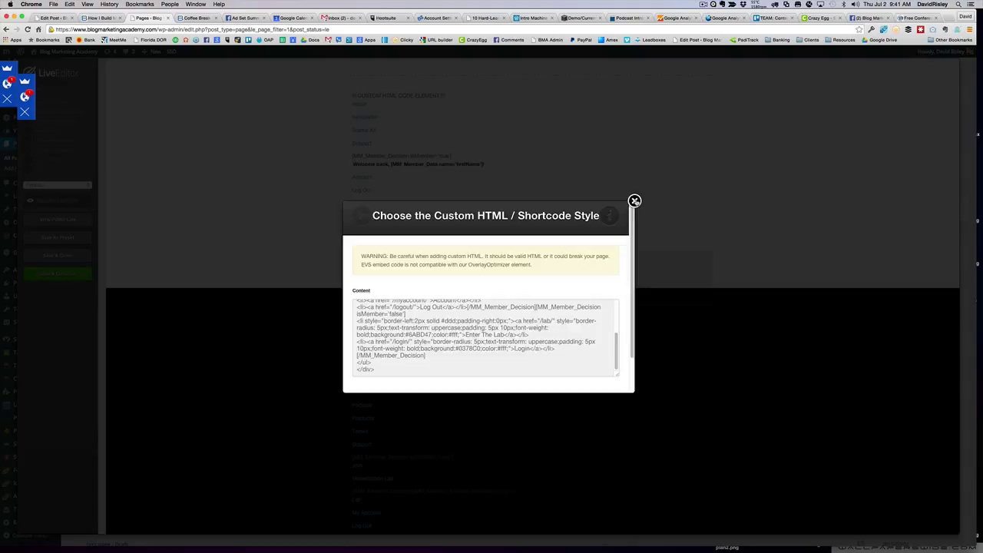
Close the Custom HTML dialog and the layout settings without changes.
click(634, 201)
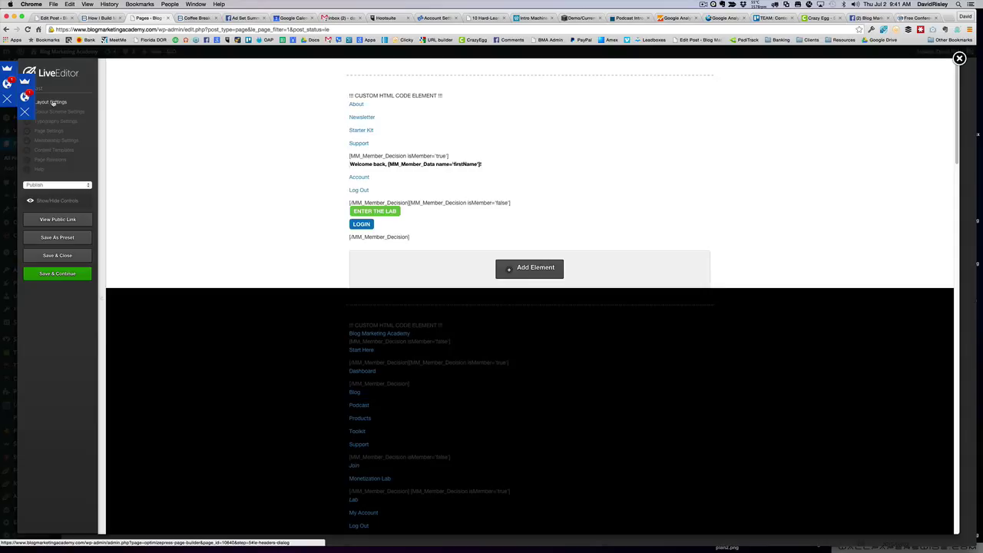
click(52, 102)
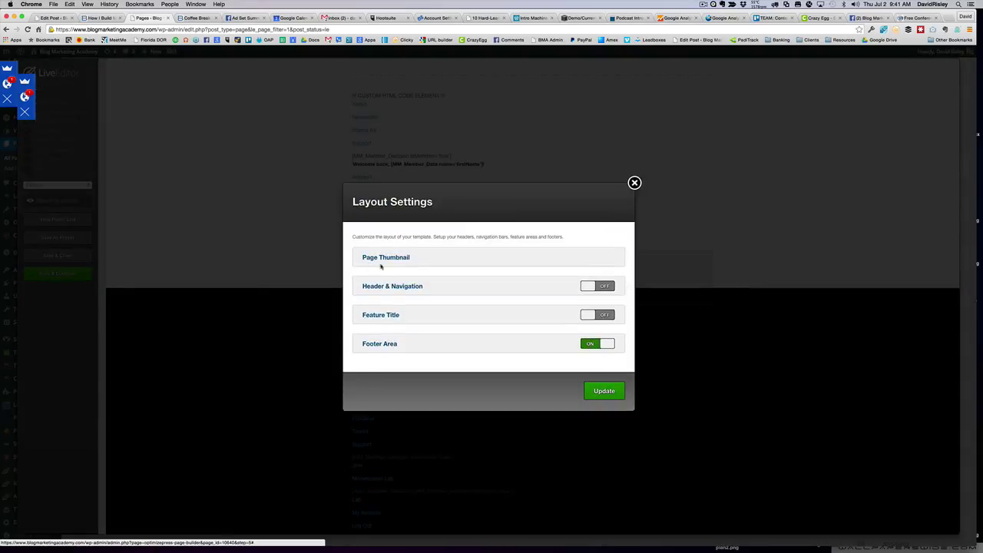
click(634, 183)
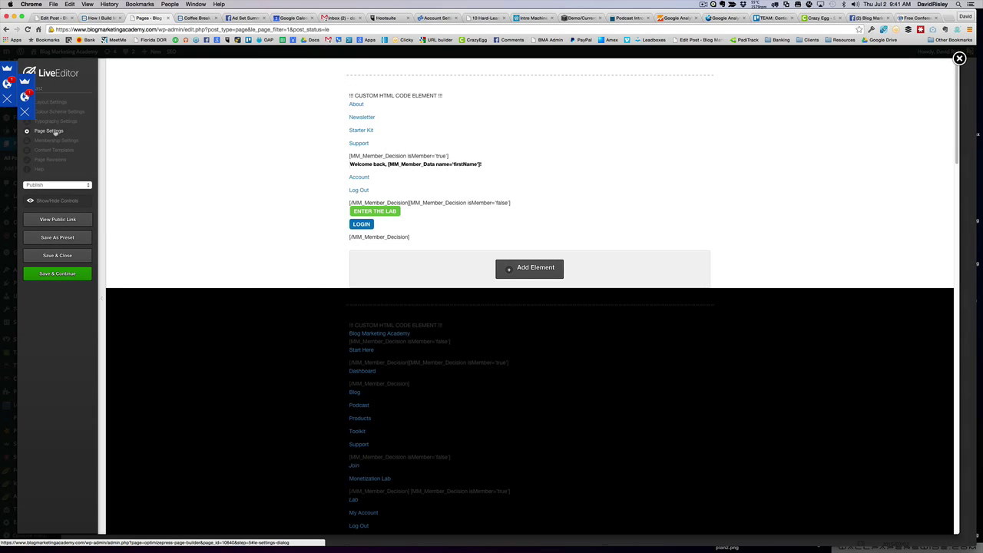
In Page Settings' Other Scripts, review the header stylesheet link script, keeping its placement as Header.
click(53, 132)
click(369, 255)
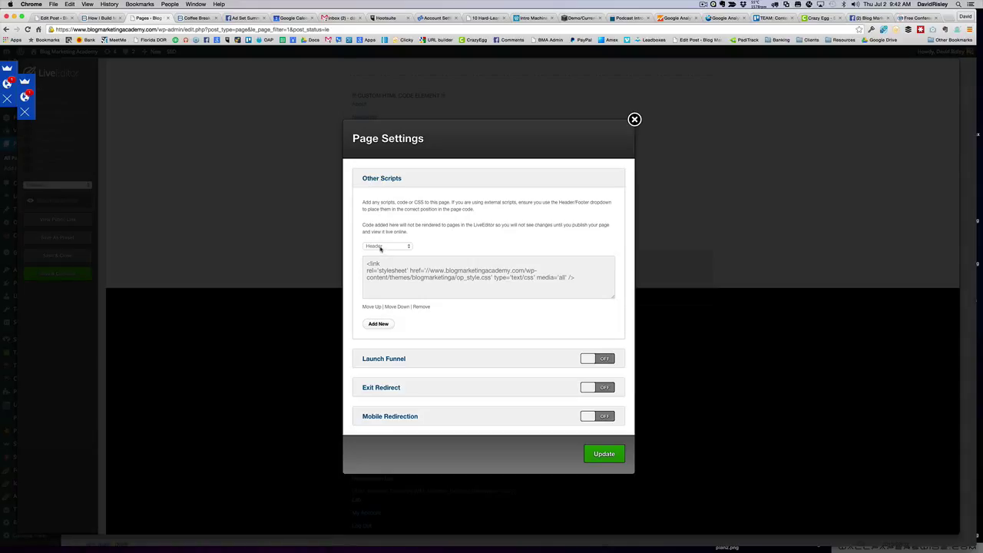
drag(576, 273, 367, 263)
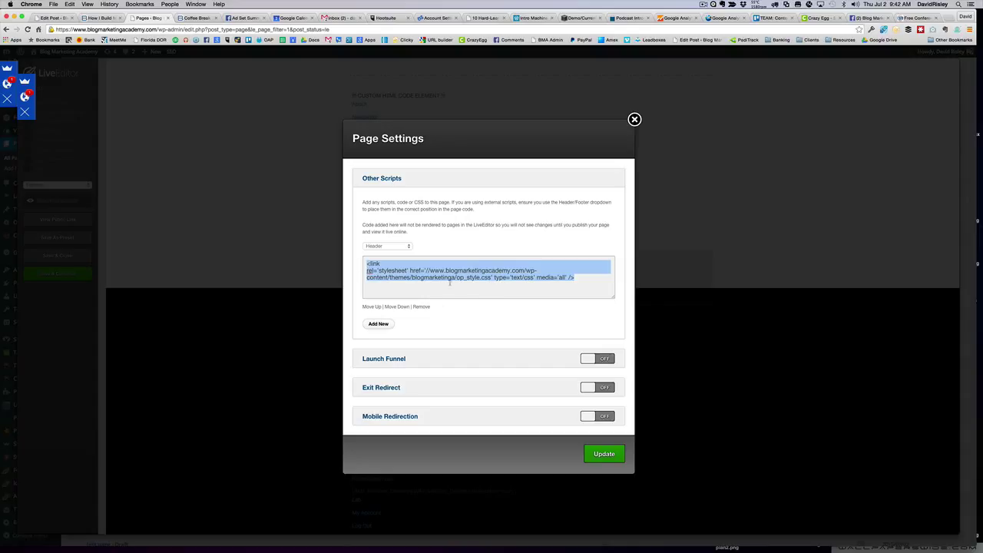
click(394, 247)
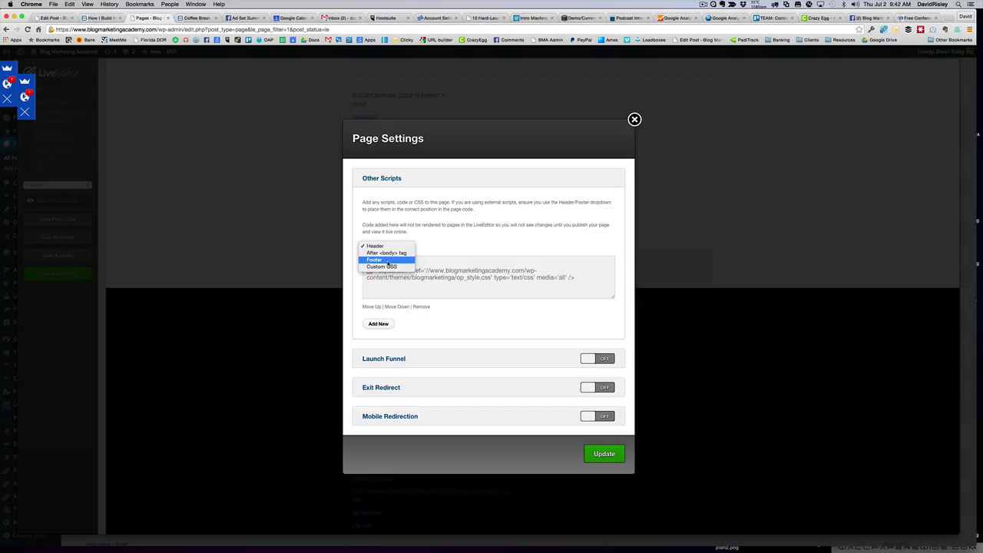
click(433, 340)
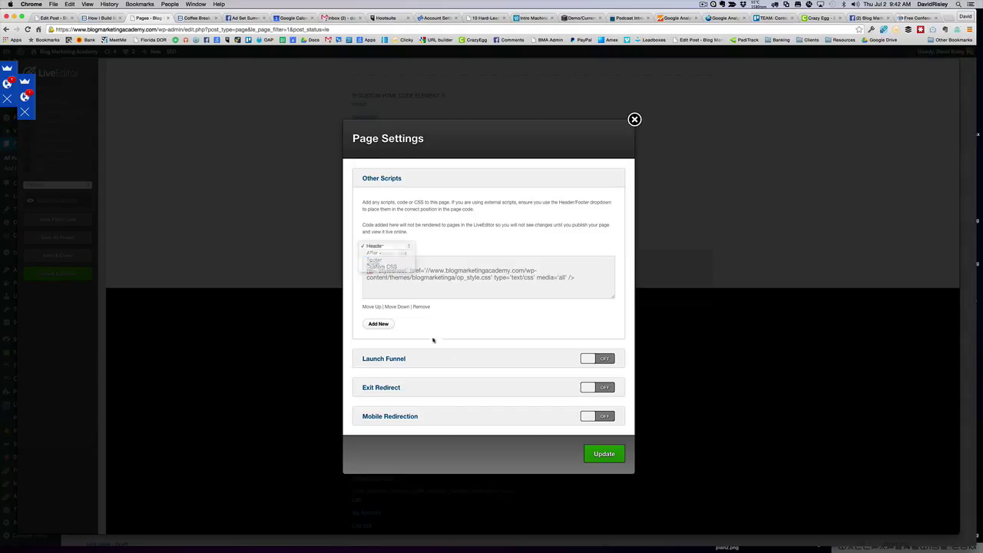
Add a second script block, try Custom CSS and After <body> placements, then remove it.
click(384, 324)
click(391, 285)
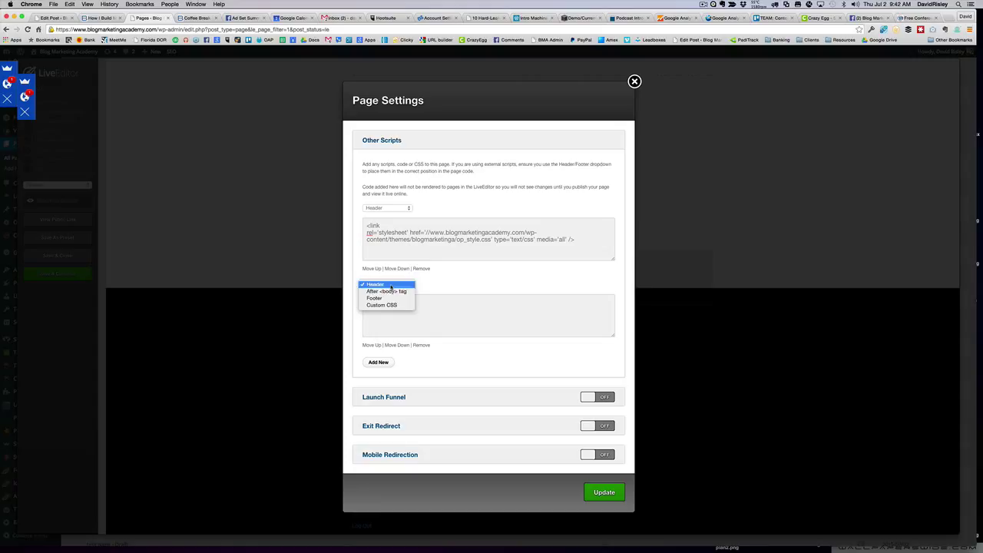
click(383, 305)
click(399, 316)
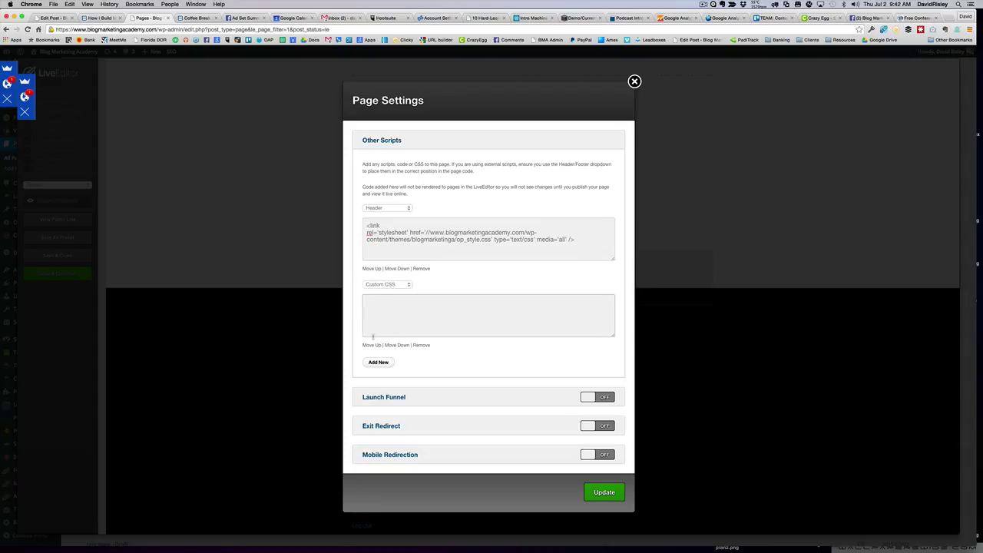
click(402, 285)
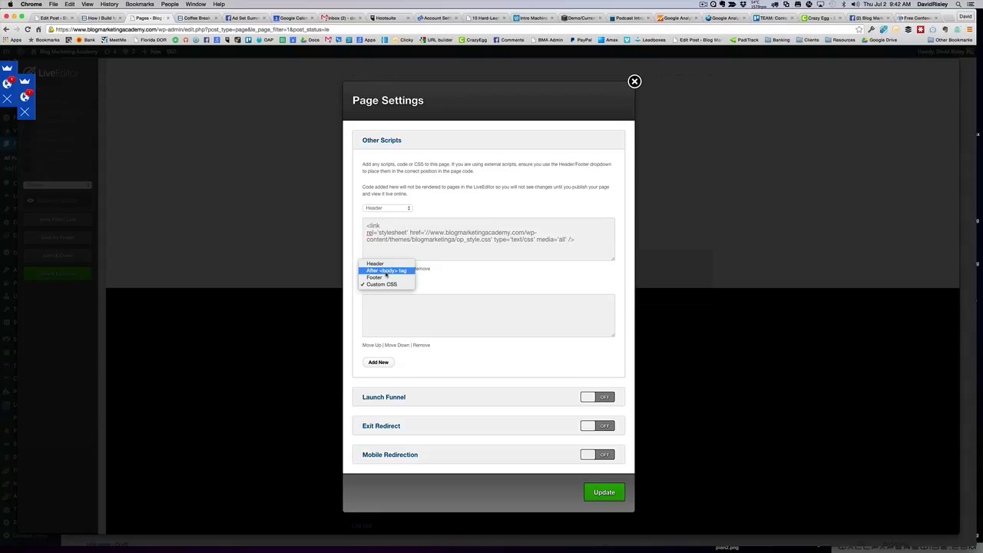
click(386, 271)
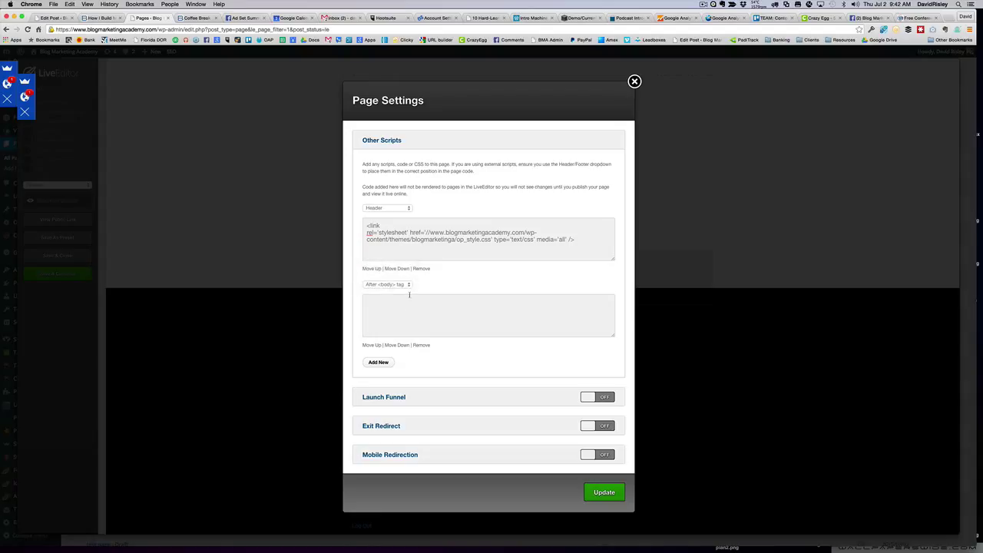
click(421, 345)
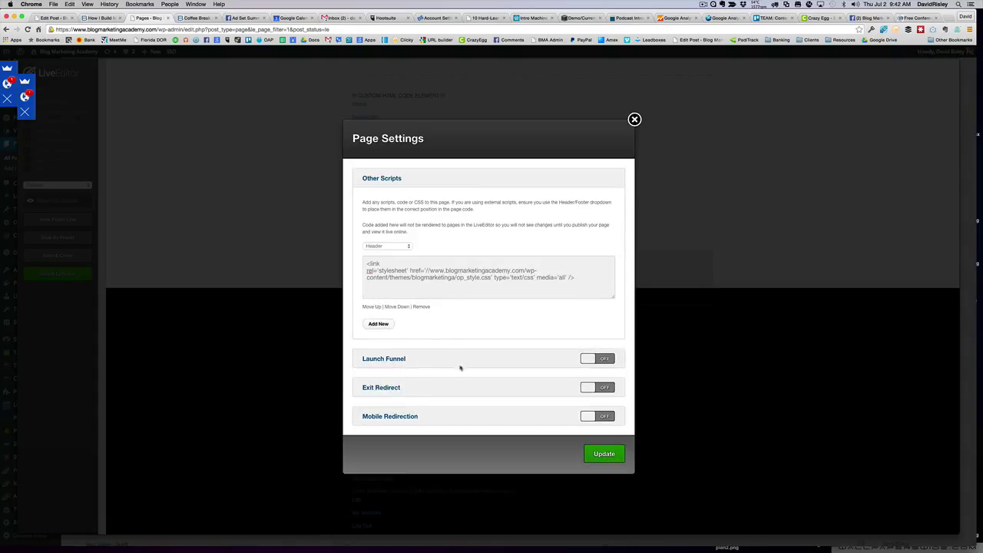
Review the Exit Redirect settings, all off, and close Page Settings.
click(380, 386)
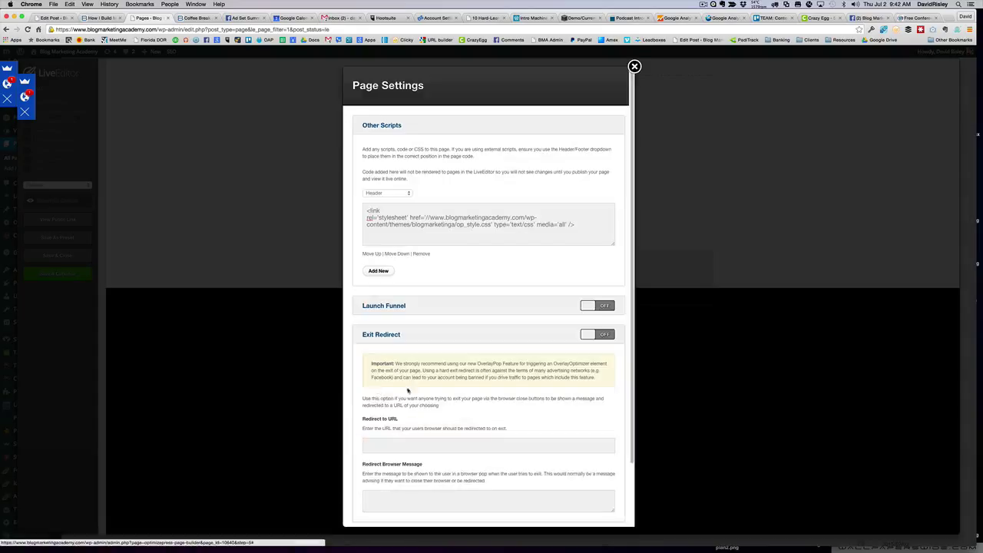
scroll(472, 356, down, 2)
scroll(472, 355, down, 1)
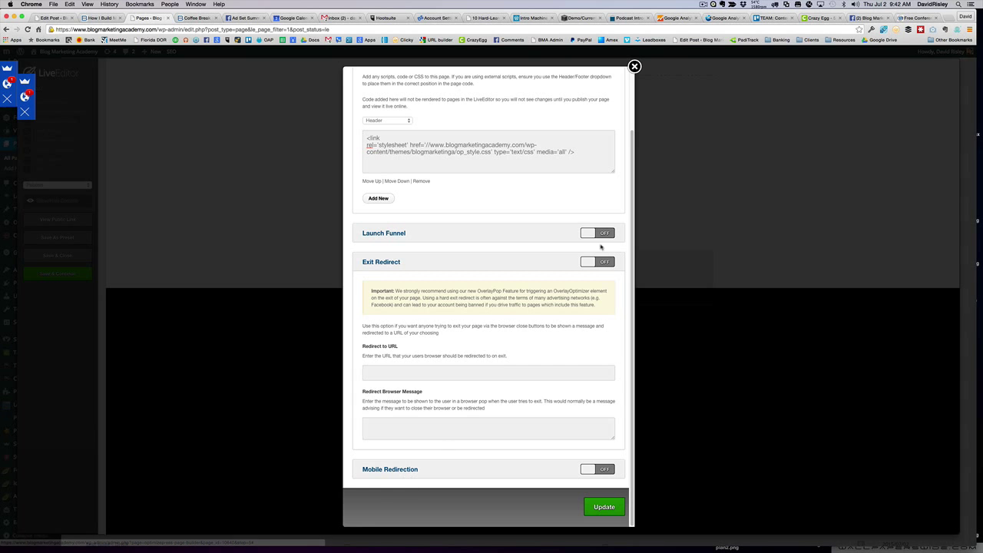
click(634, 67)
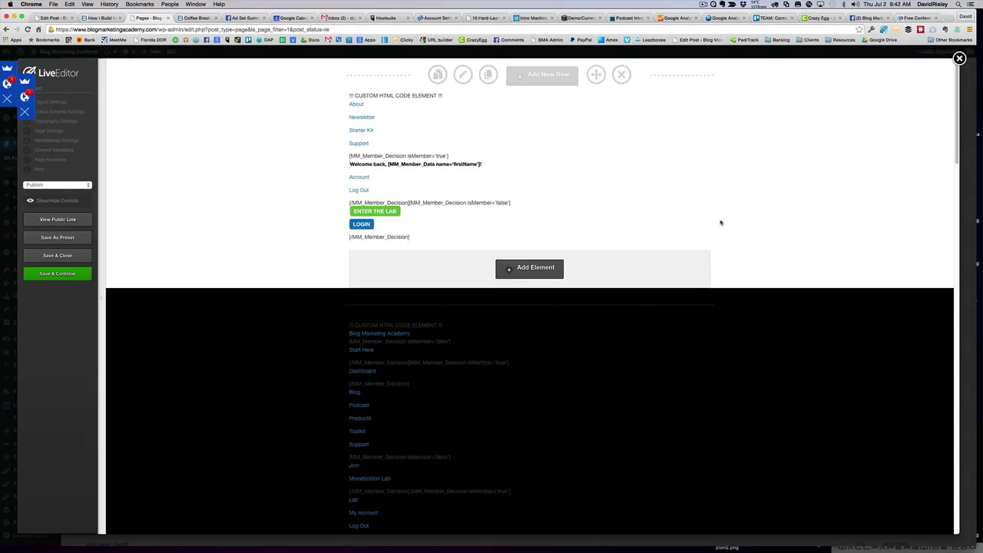
Compare with the live podcast page, then scroll the editor to the blue 'It's An Entire Course.' section.
scroll(726, 224, down, 3)
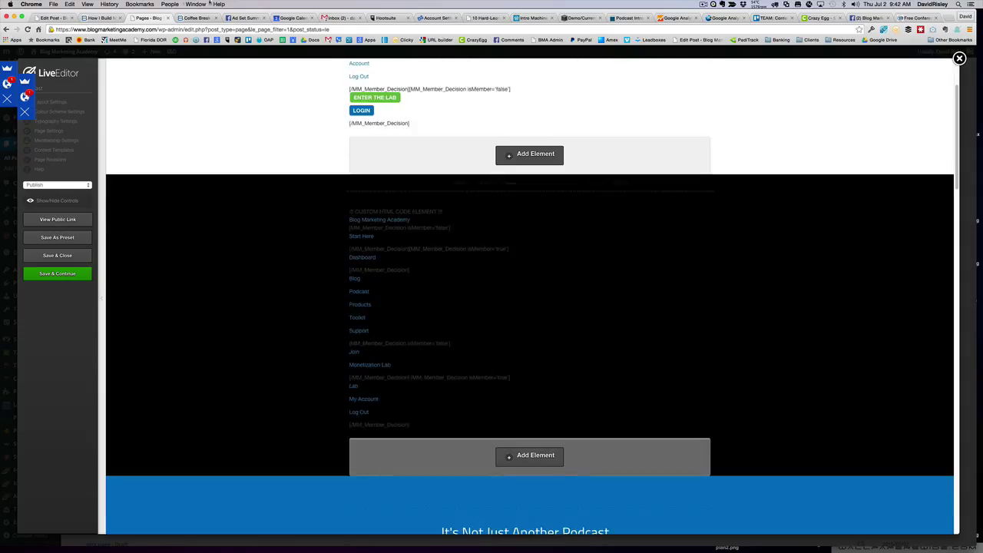
click(196, 17)
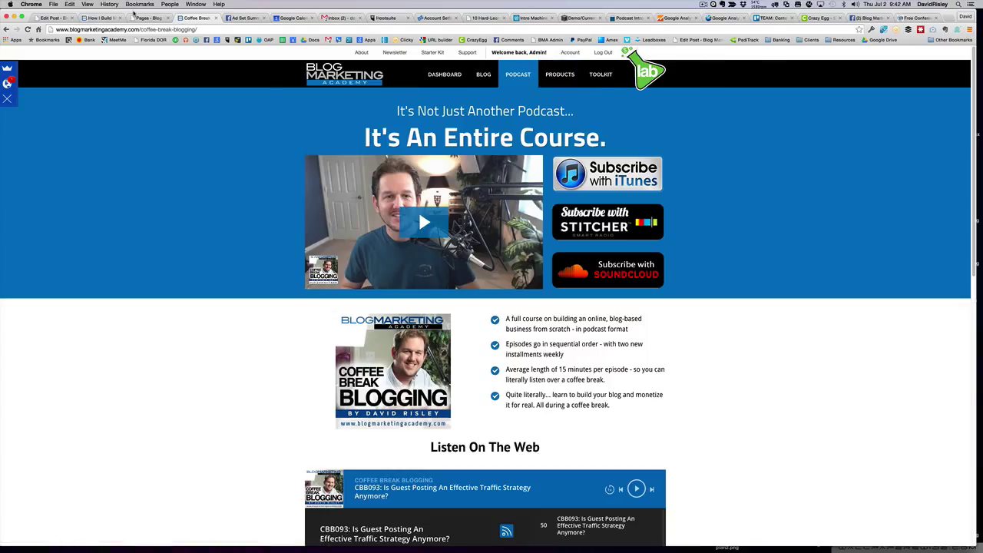
click(145, 17)
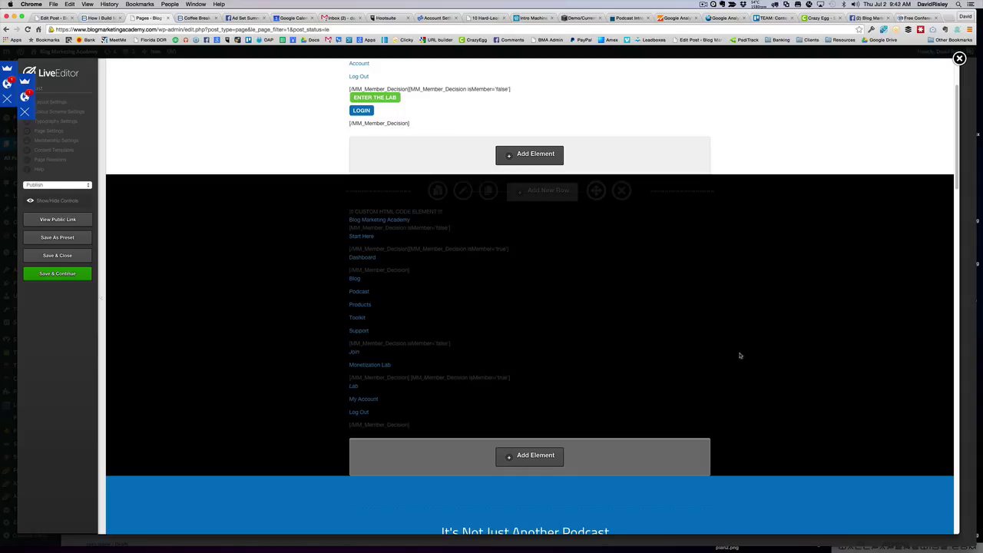
scroll(721, 351, down, 5)
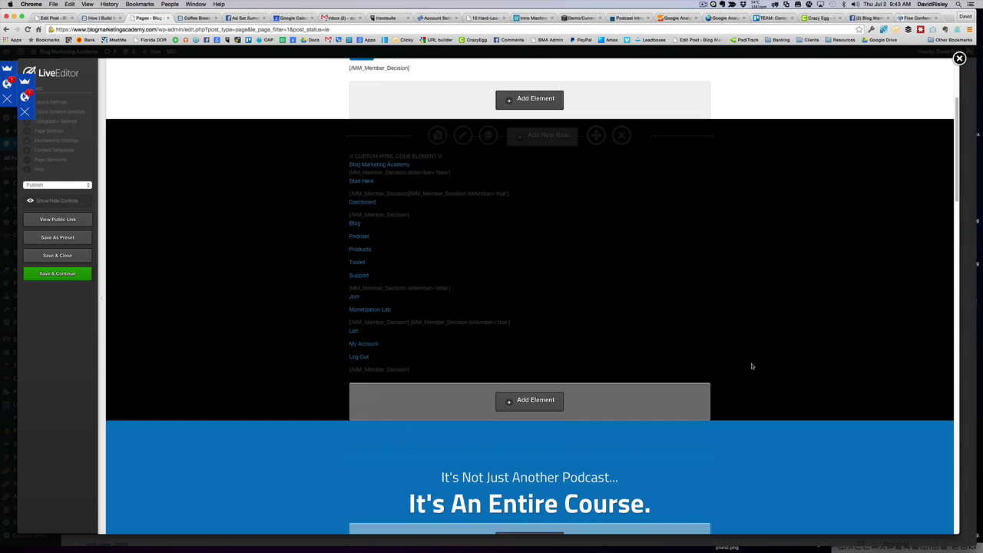
scroll(746, 365, down, 1)
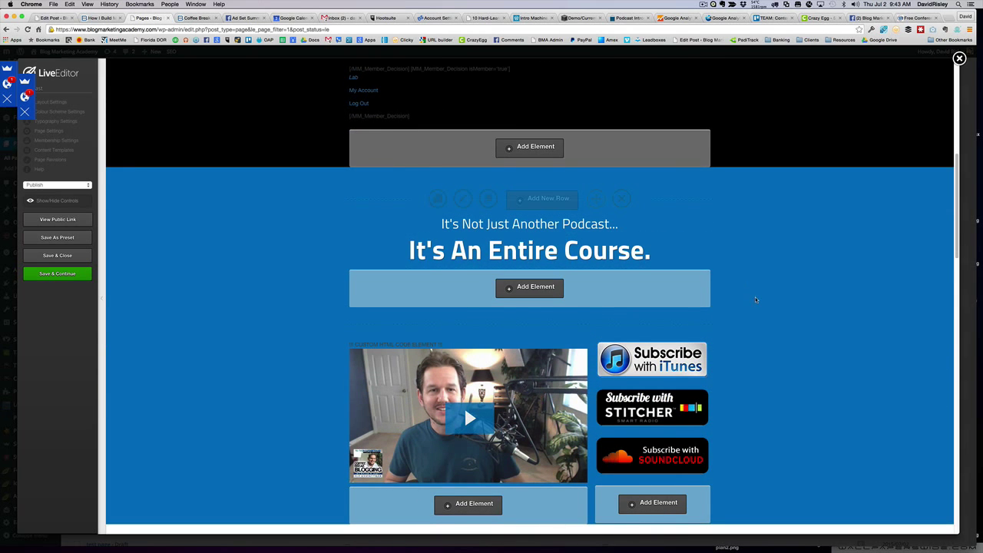
scroll(754, 301, down, 2)
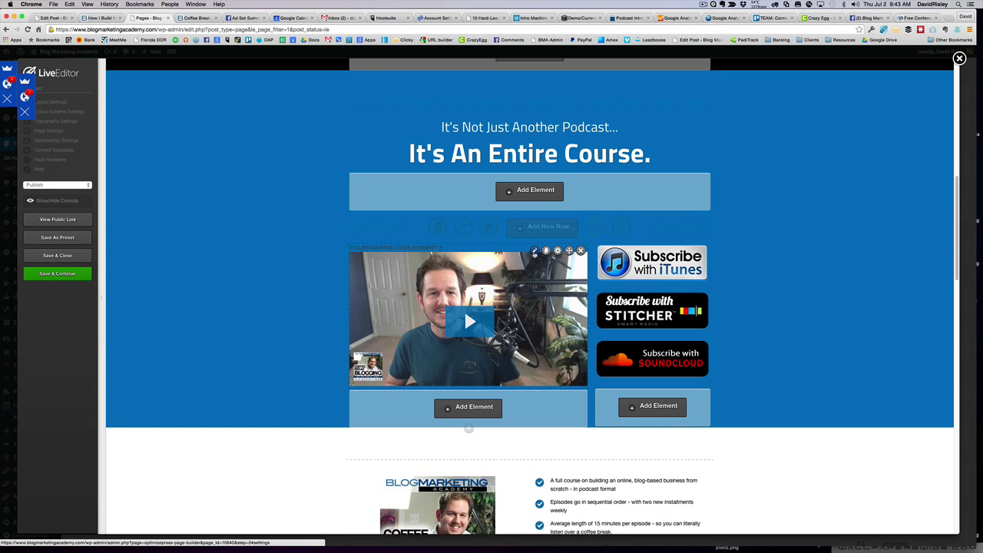
click(535, 251)
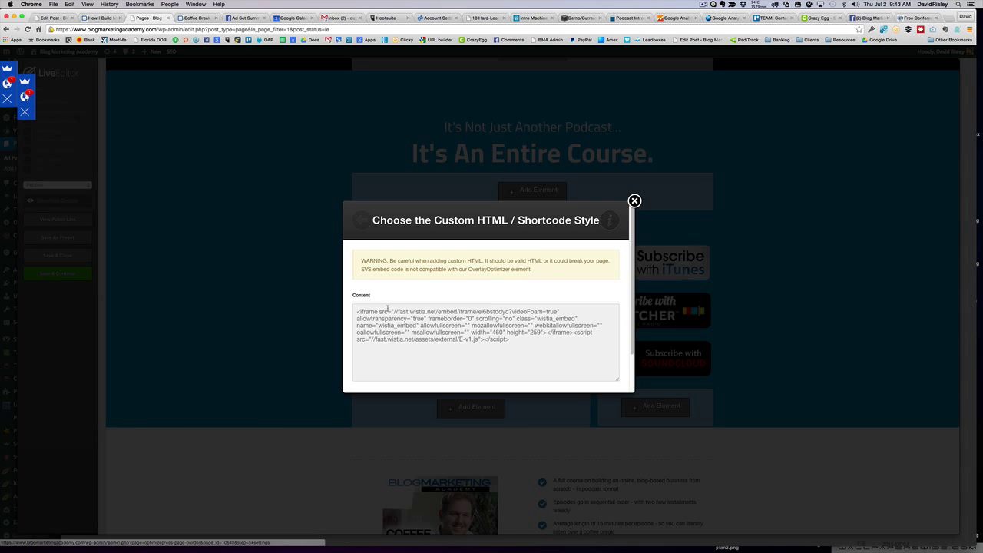
drag(356, 311, 511, 340)
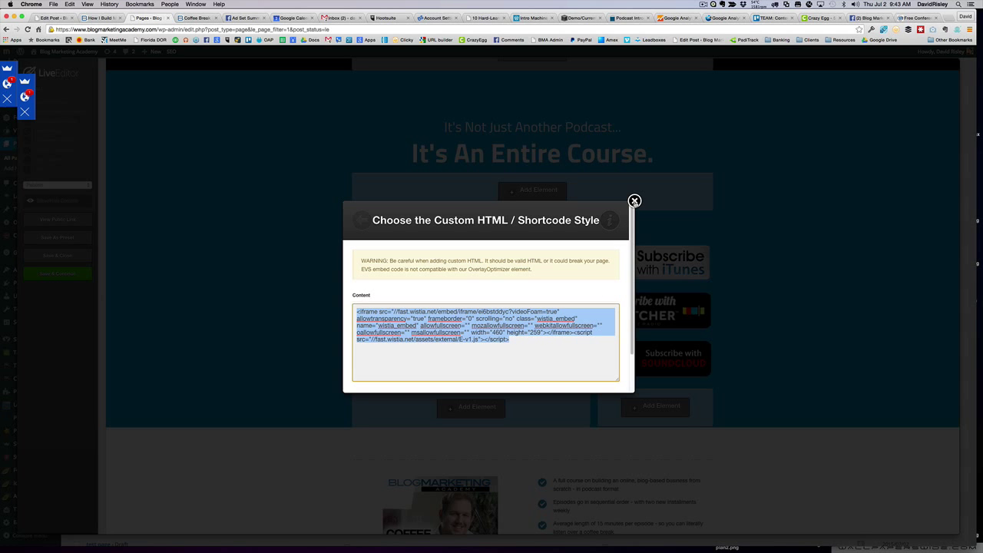
click(634, 202)
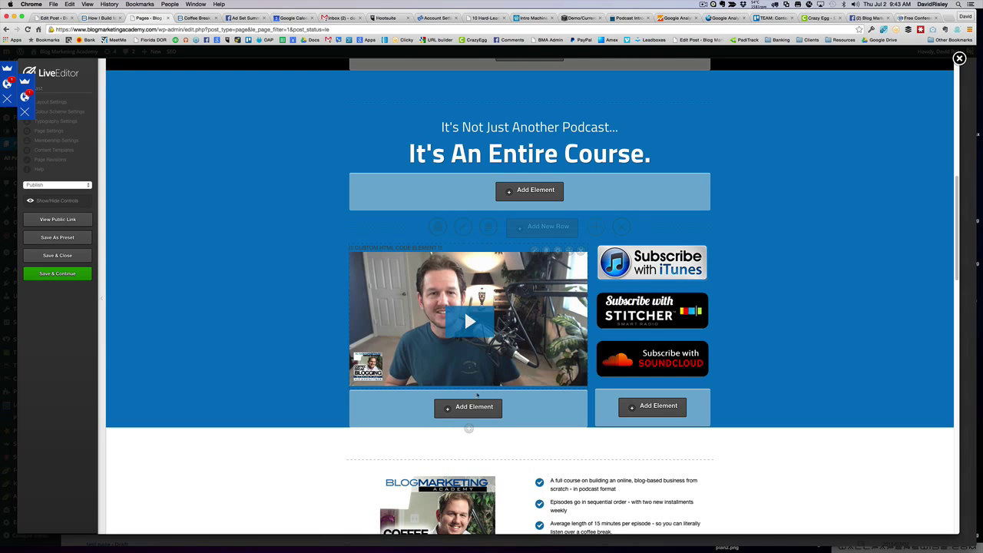
click(471, 406)
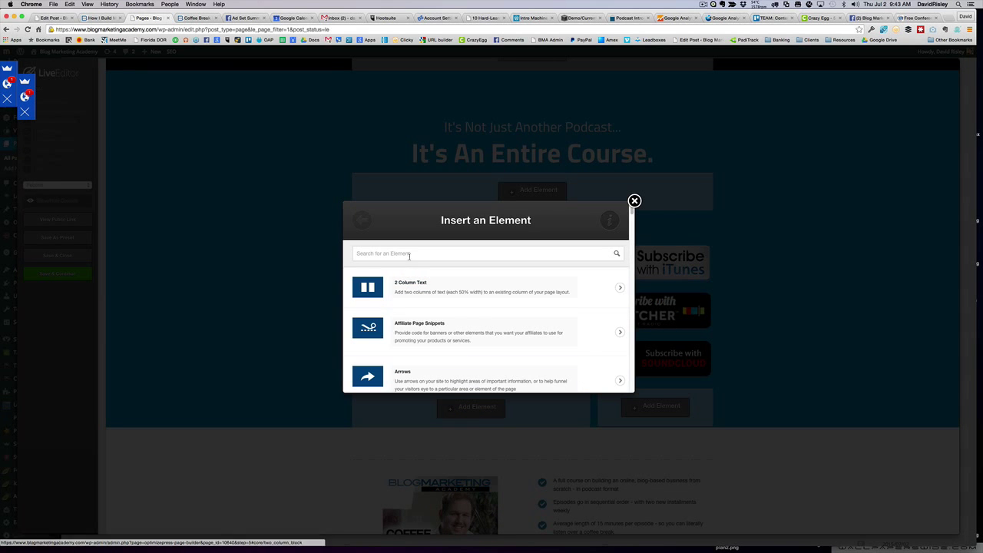
click(406, 252)
text(video)
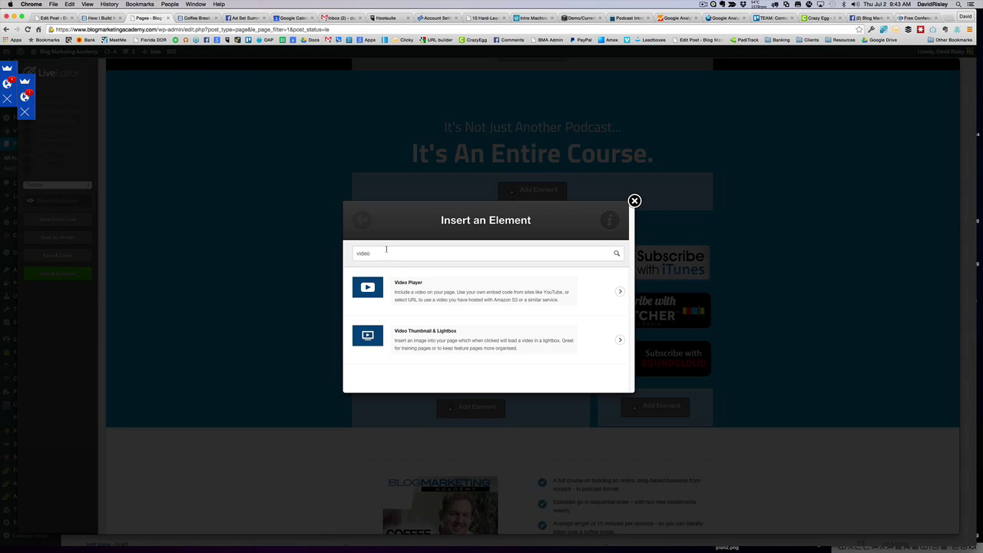
click(413, 288)
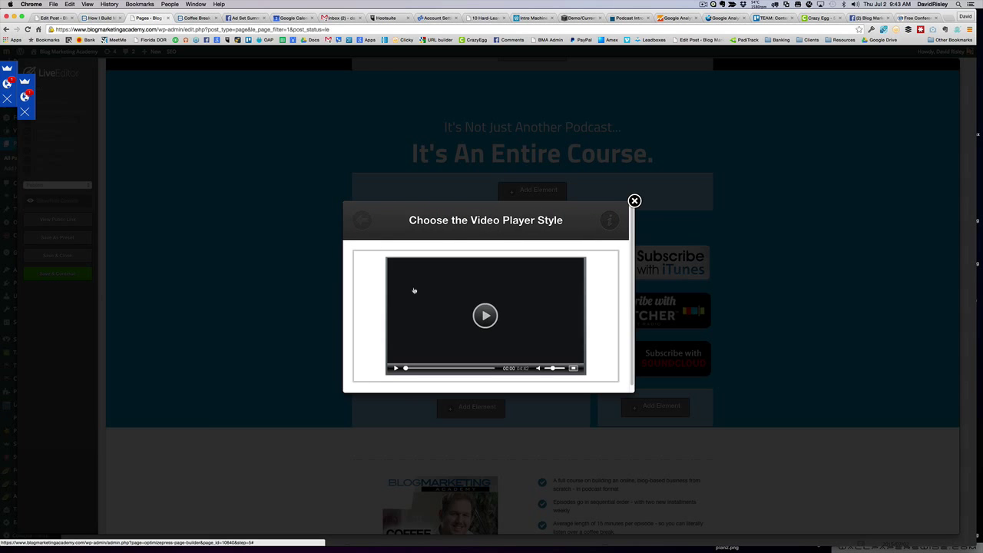
click(465, 302)
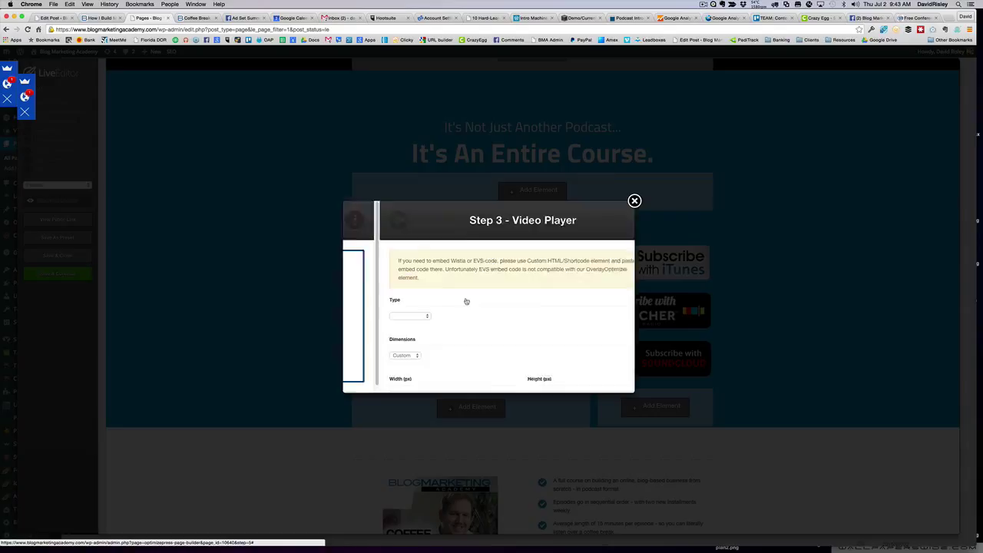
scroll(461, 301, down, 1)
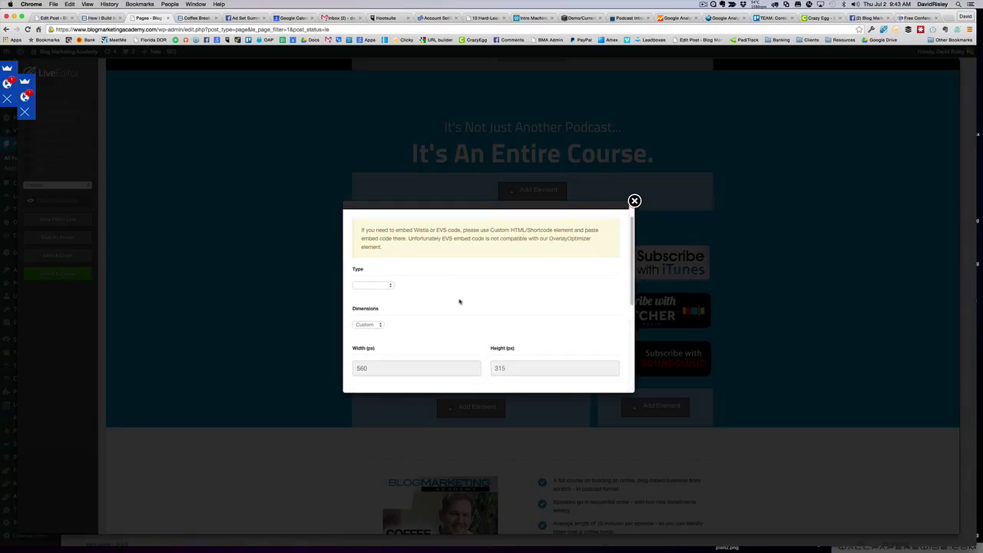
scroll(420, 278, up, 1)
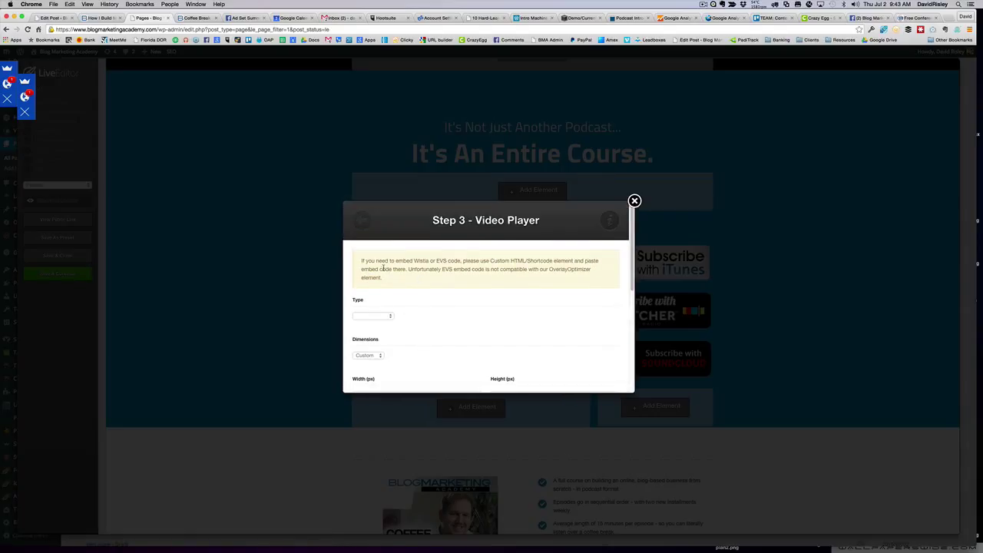
drag(362, 261, 470, 274)
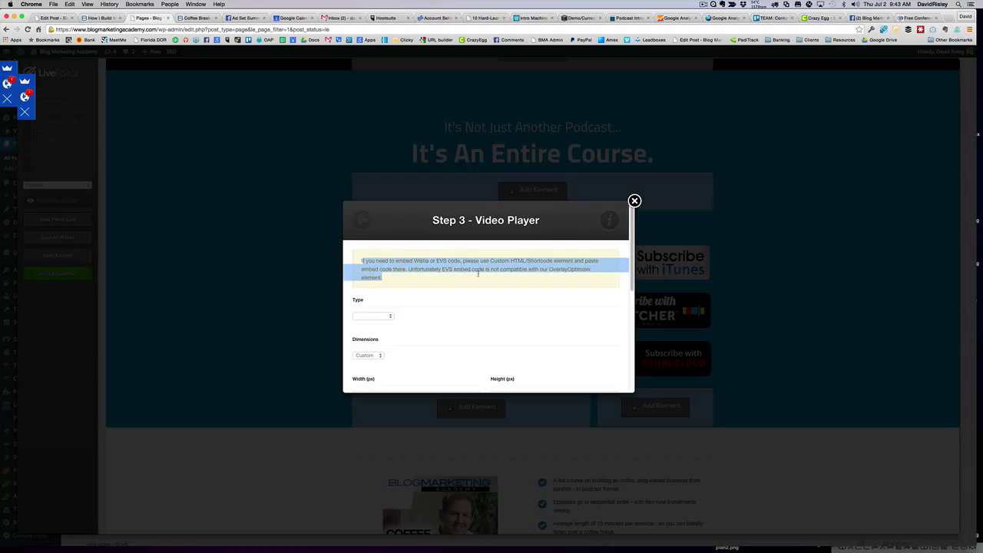
click(499, 267)
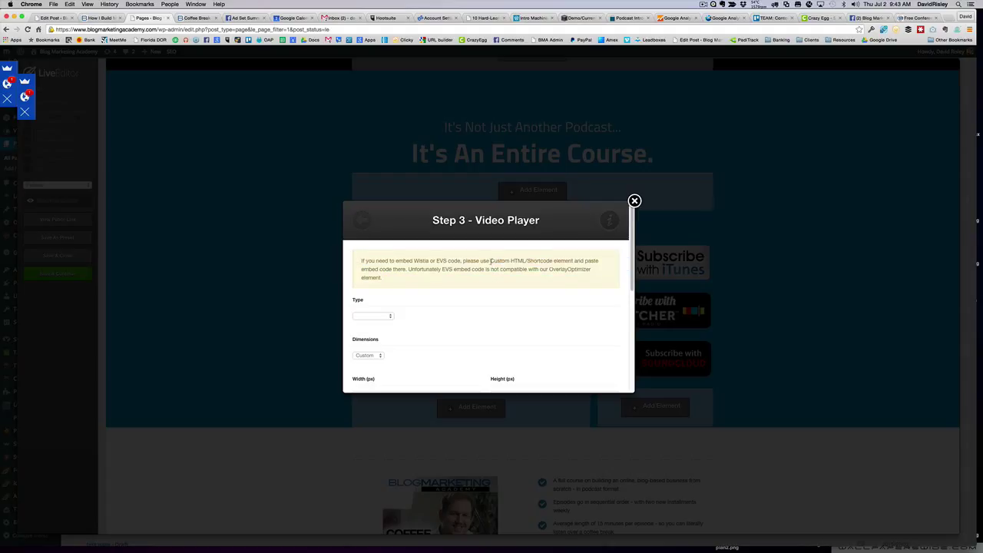
drag(490, 261, 553, 260)
click(634, 201)
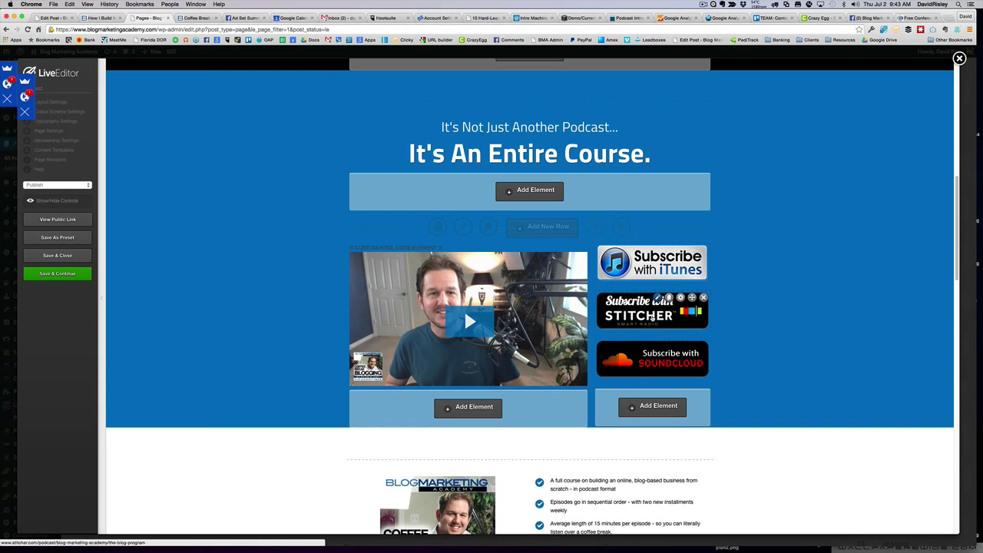
click(658, 251)
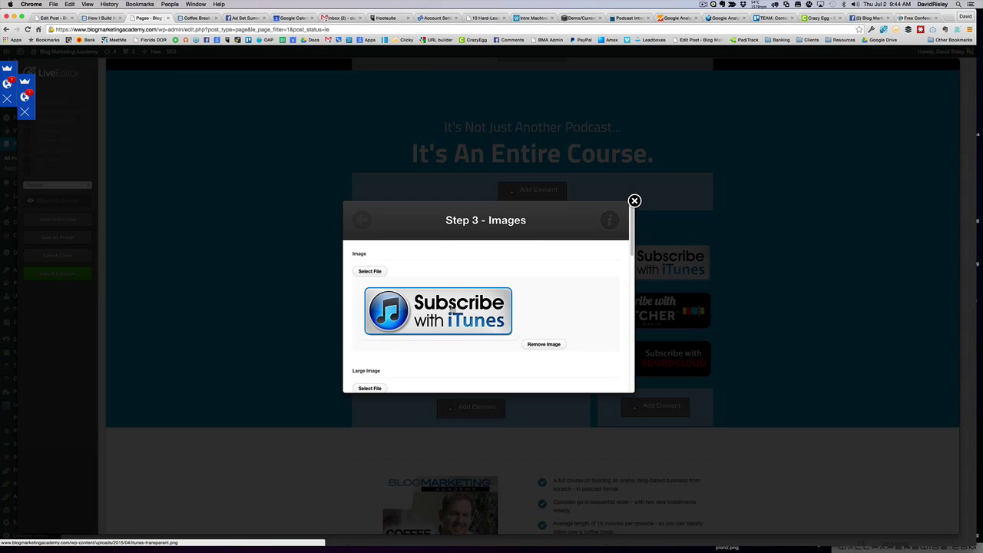
scroll(453, 307, down, 5)
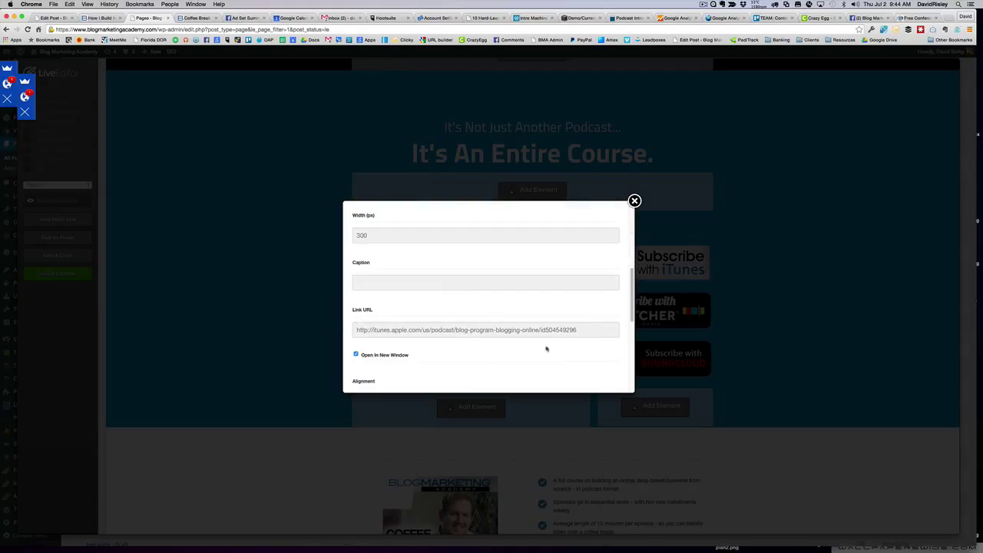
click(635, 200)
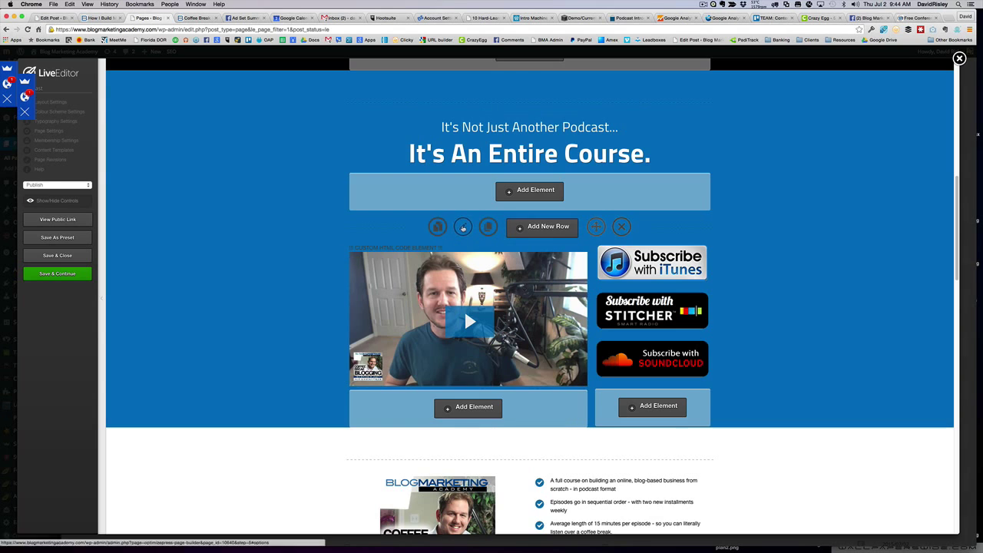
Inspect the podcast row's #0377BF start and end background colours, then close Row options unchanged.
click(463, 227)
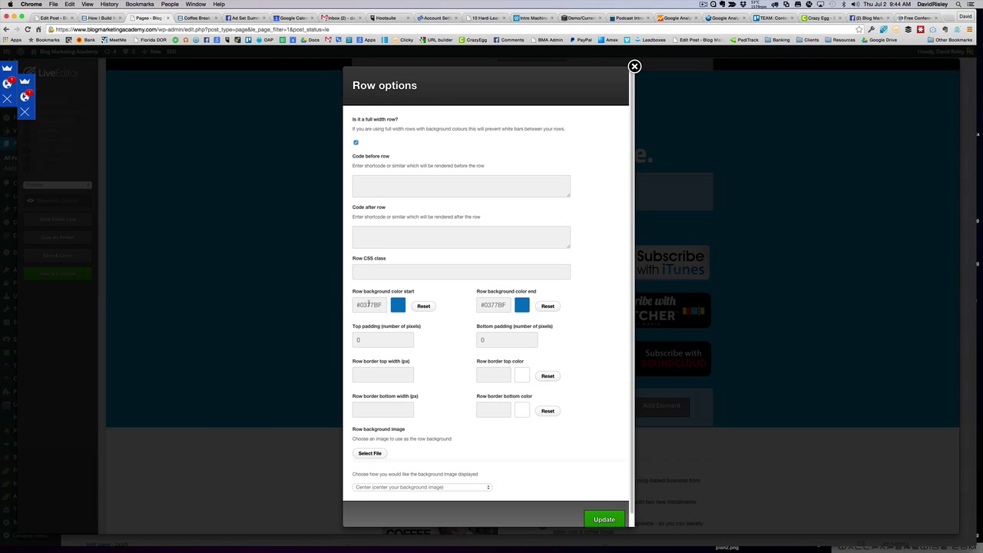
click(369, 305)
click(495, 304)
click(562, 276)
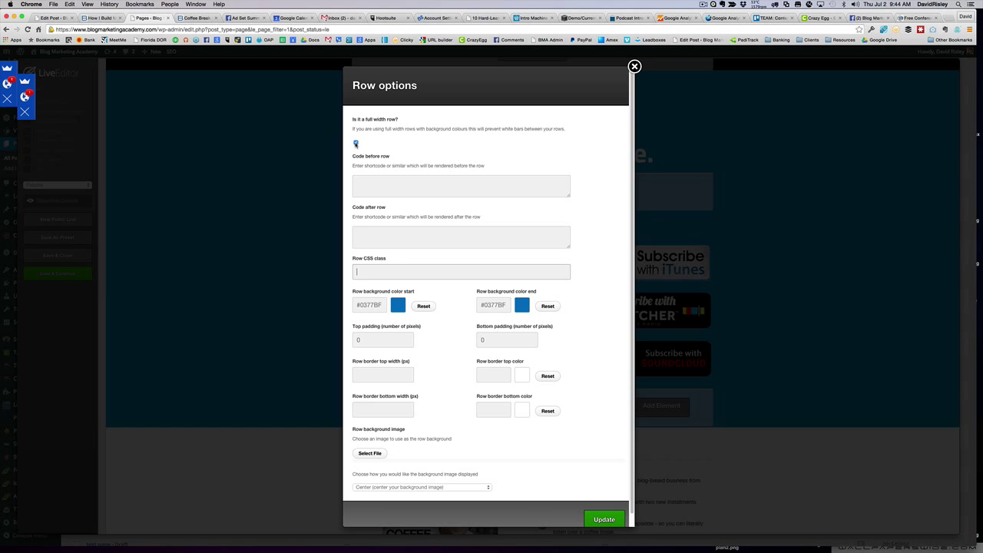
click(634, 67)
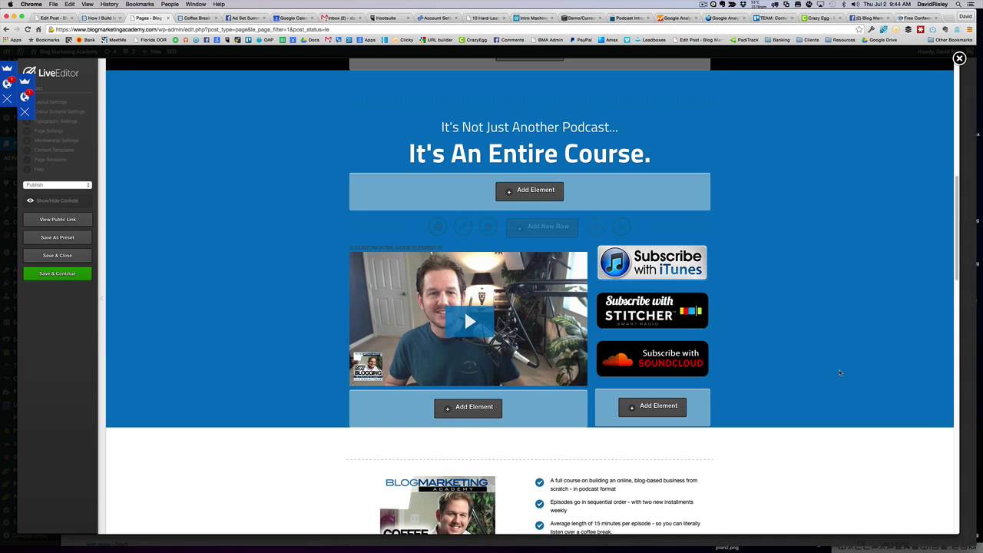
scroll(830, 332, down, 5)
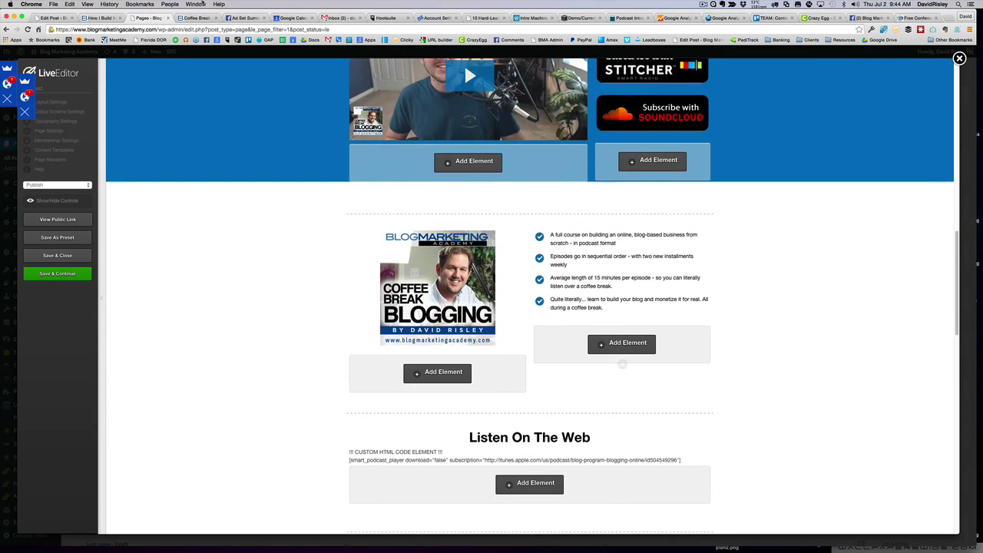
click(192, 18)
scroll(358, 169, down, 2)
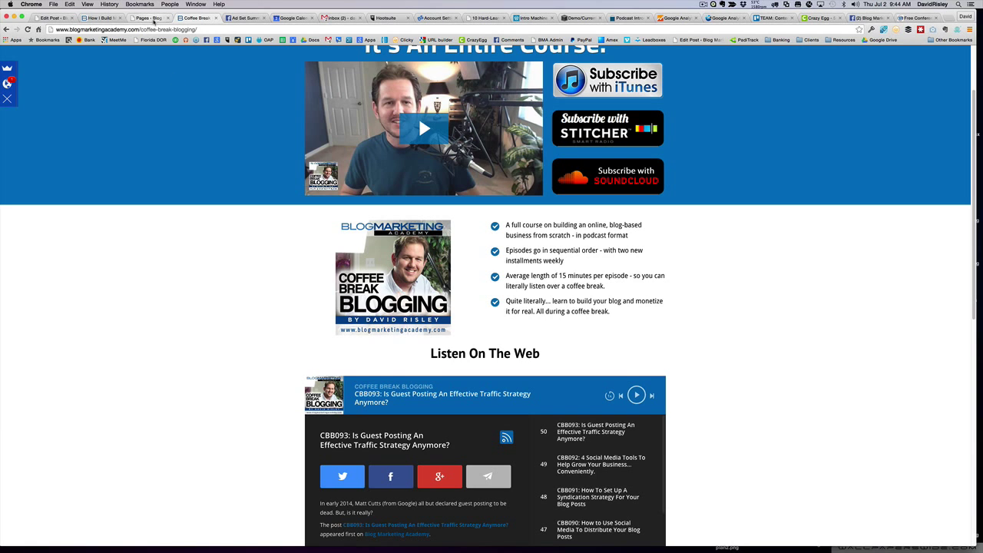
click(155, 20)
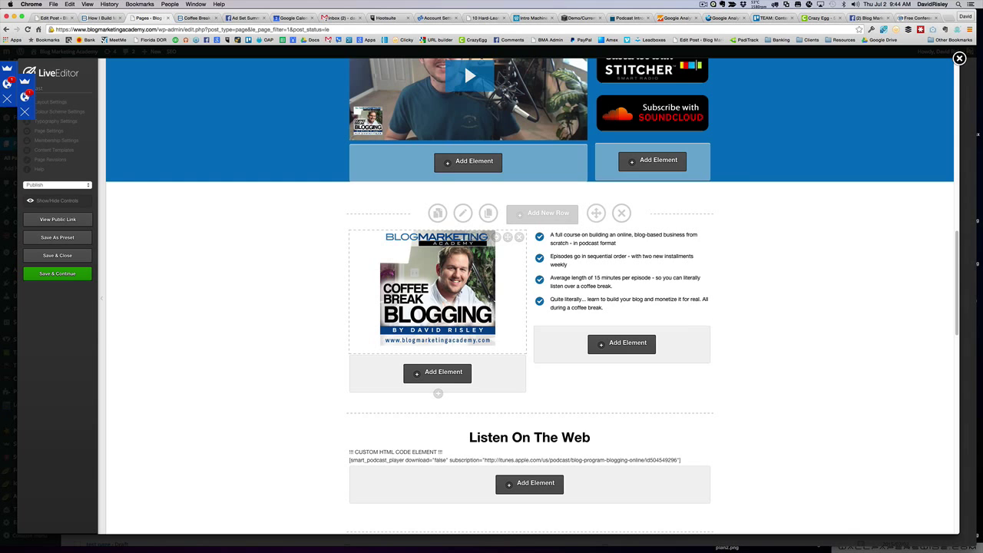
click(484, 237)
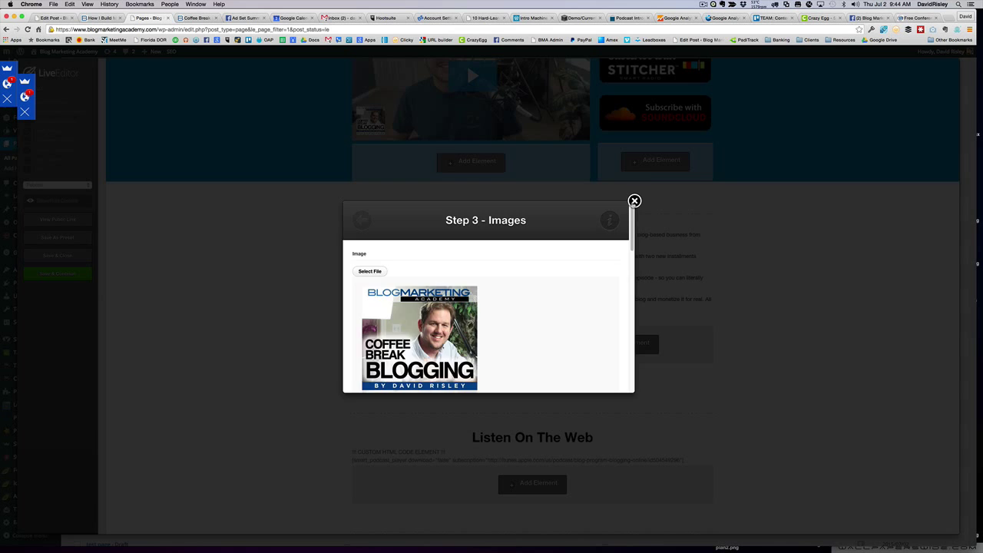
click(634, 200)
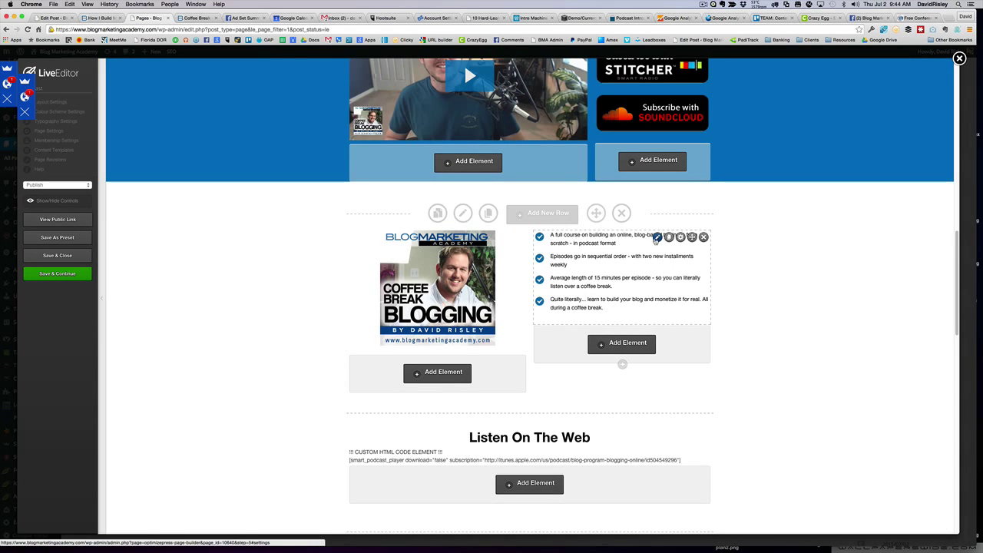
click(656, 239)
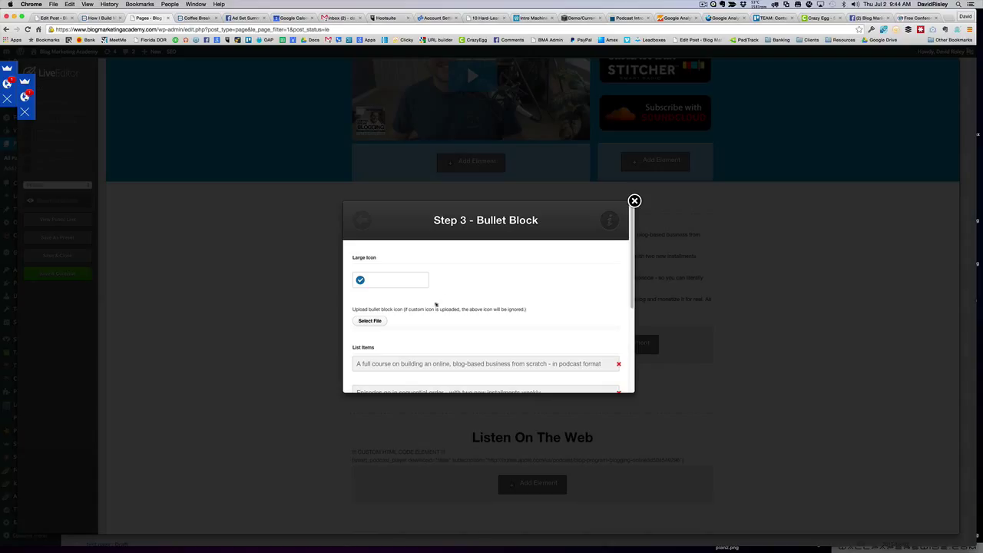
click(371, 282)
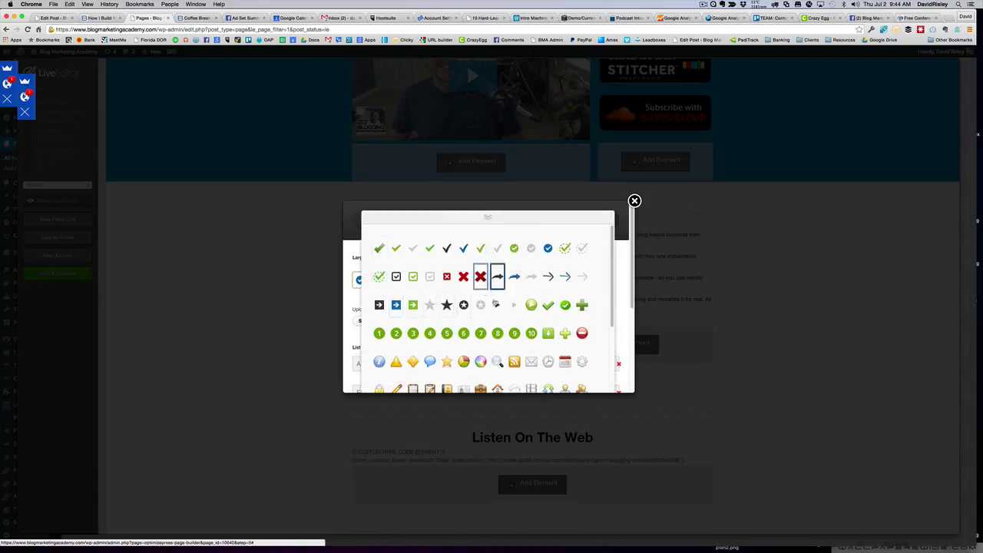
scroll(512, 301, down, 3)
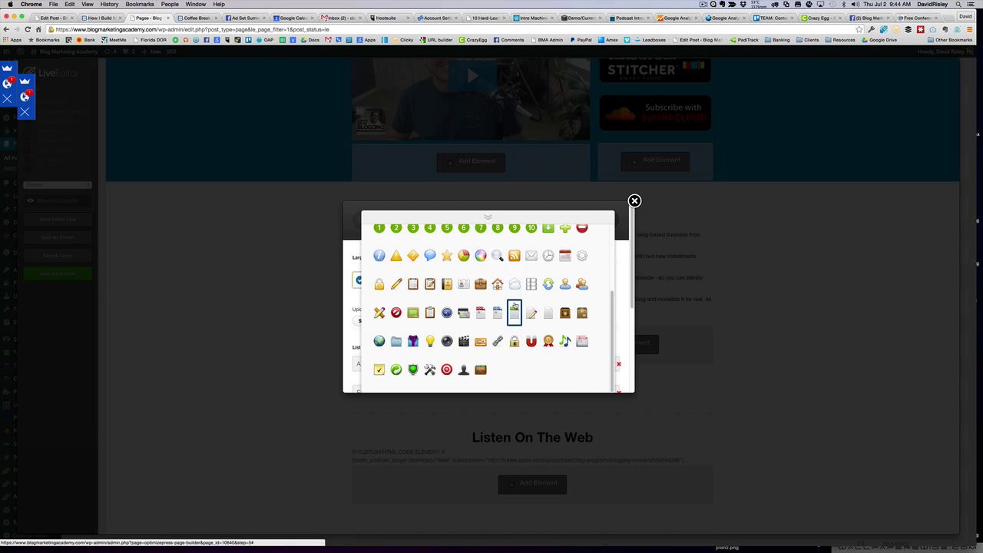
scroll(514, 302, up, 3)
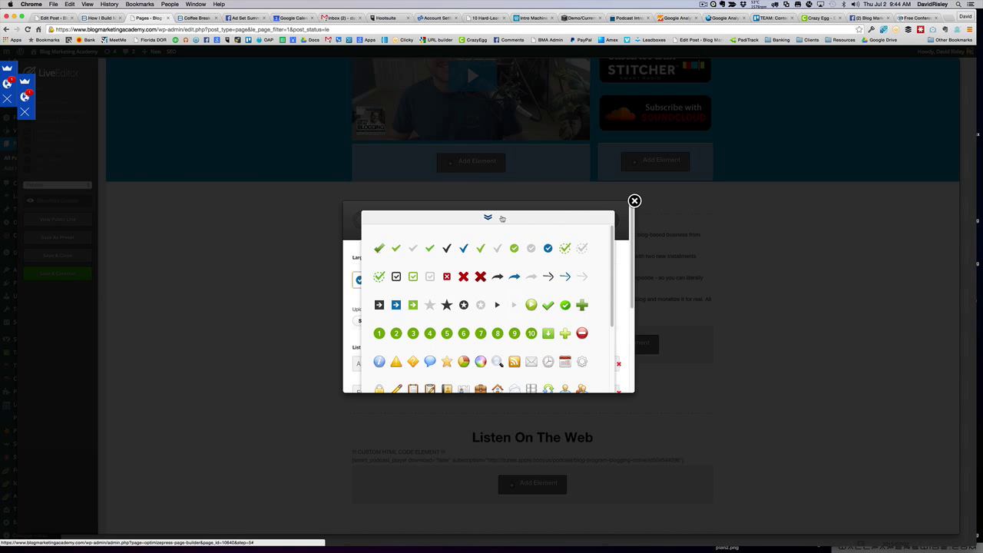
click(546, 218)
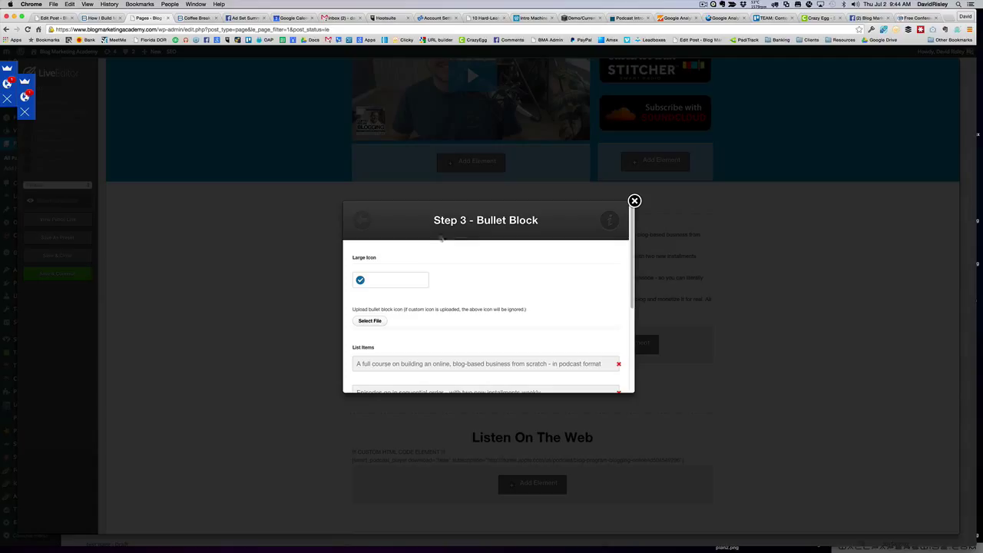
scroll(494, 271, down, 3)
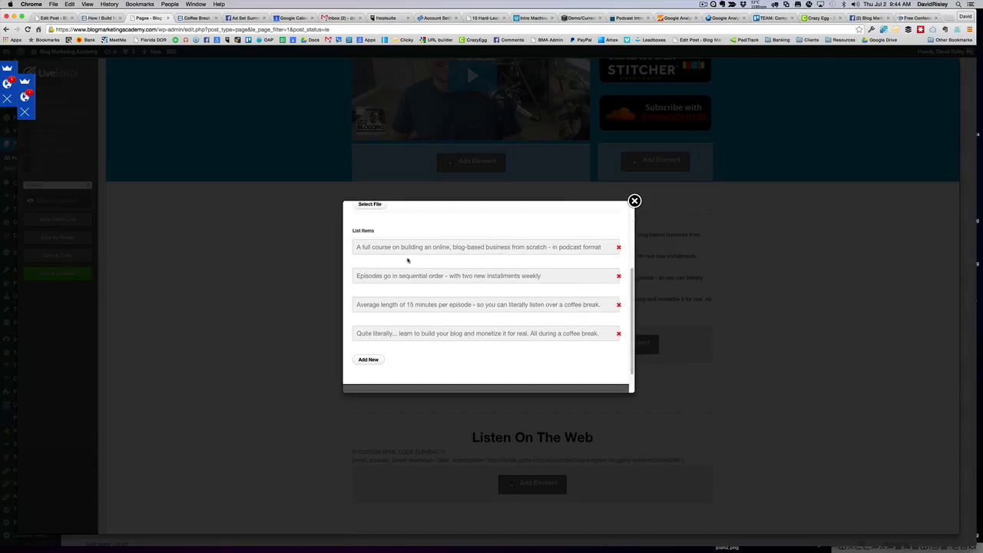
click(634, 201)
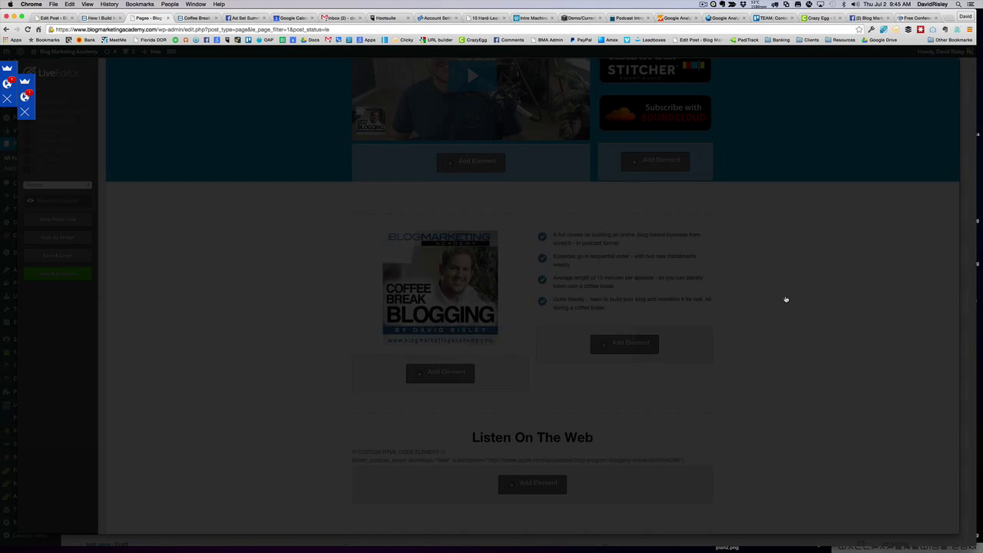
scroll(802, 303, down, 5)
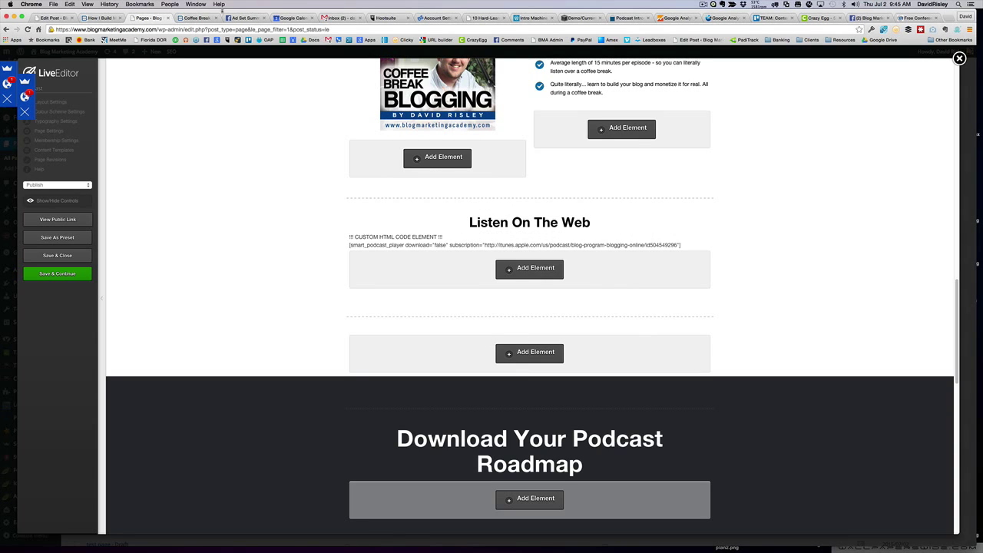
click(196, 17)
scroll(772, 310, down, 3)
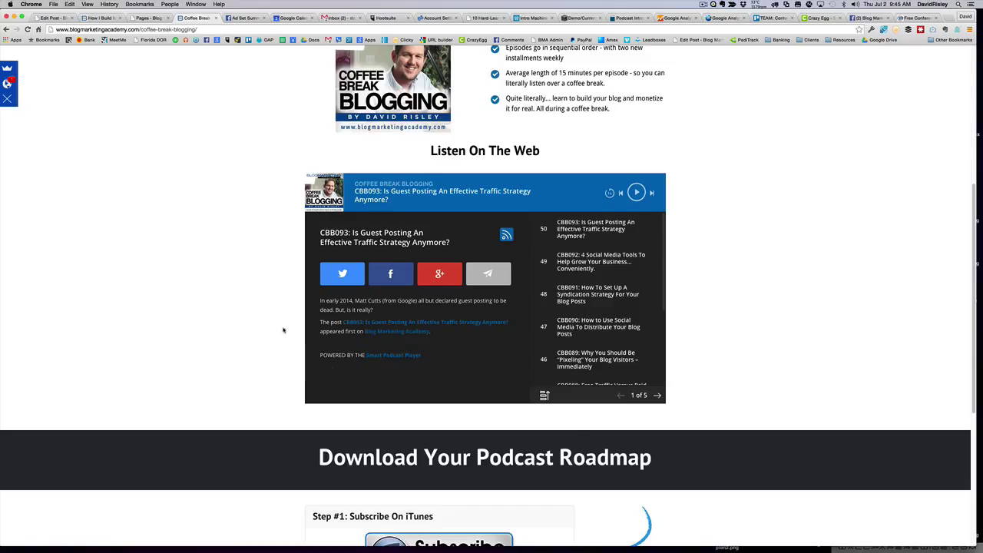
click(150, 18)
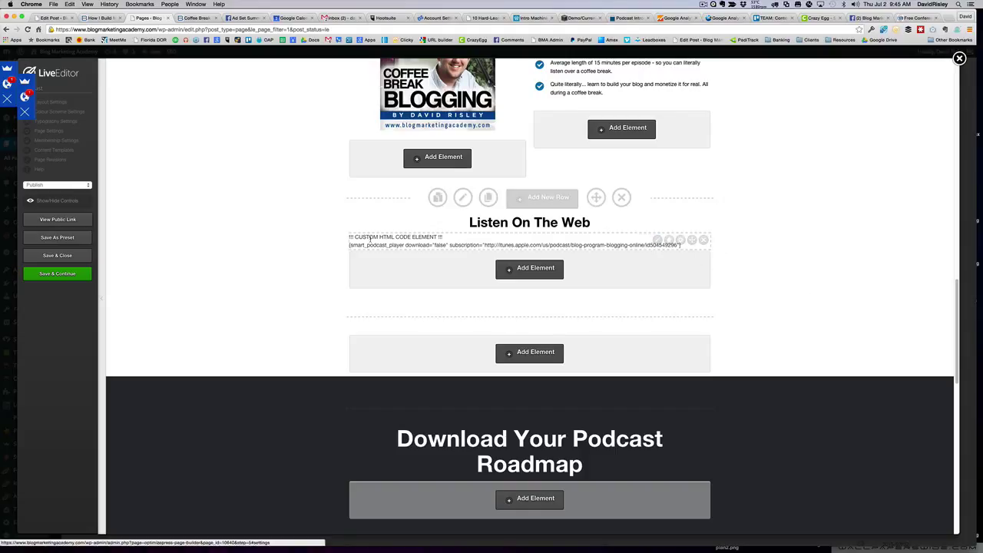
click(657, 240)
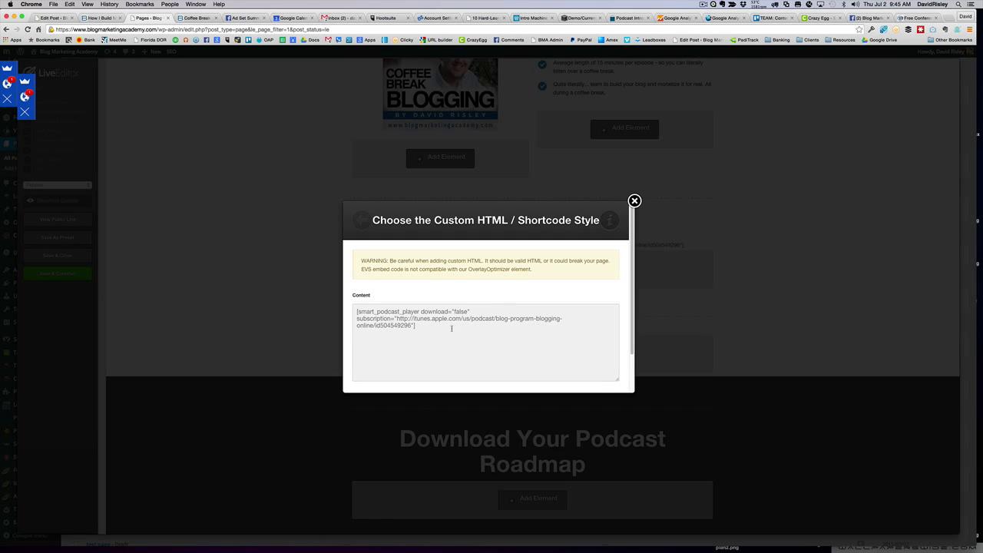
drag(451, 329, 343, 309)
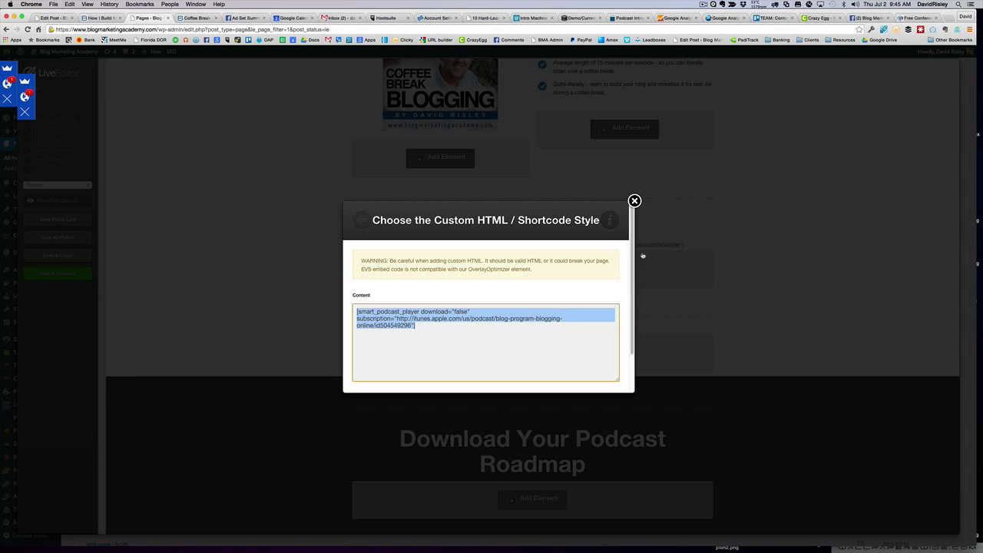
click(635, 201)
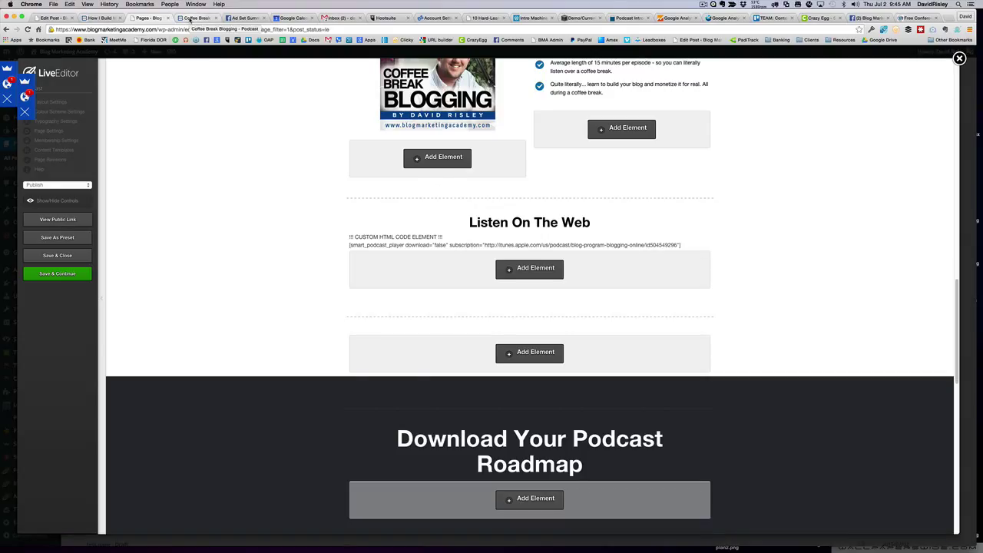
click(190, 19)
scroll(746, 287, down, 4)
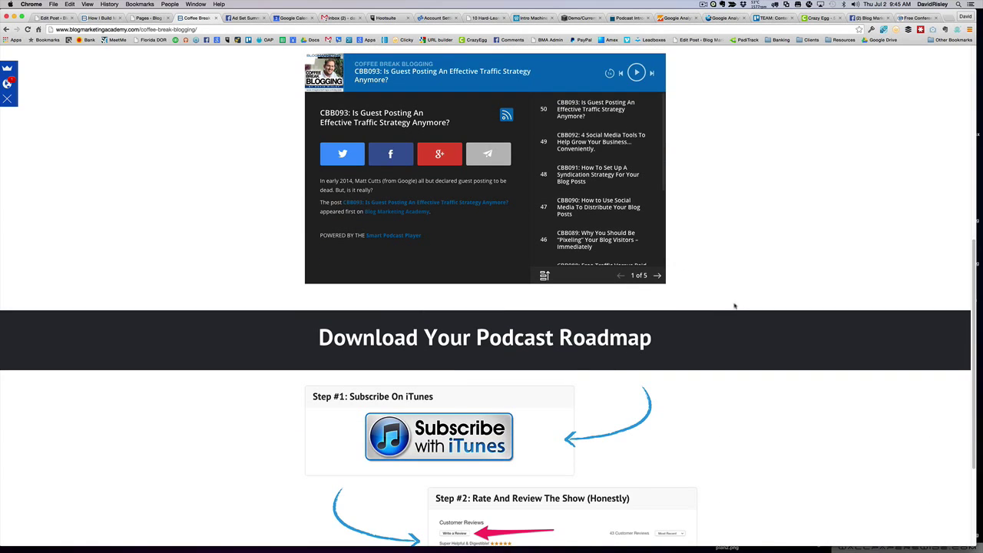
scroll(729, 303, down, 3)
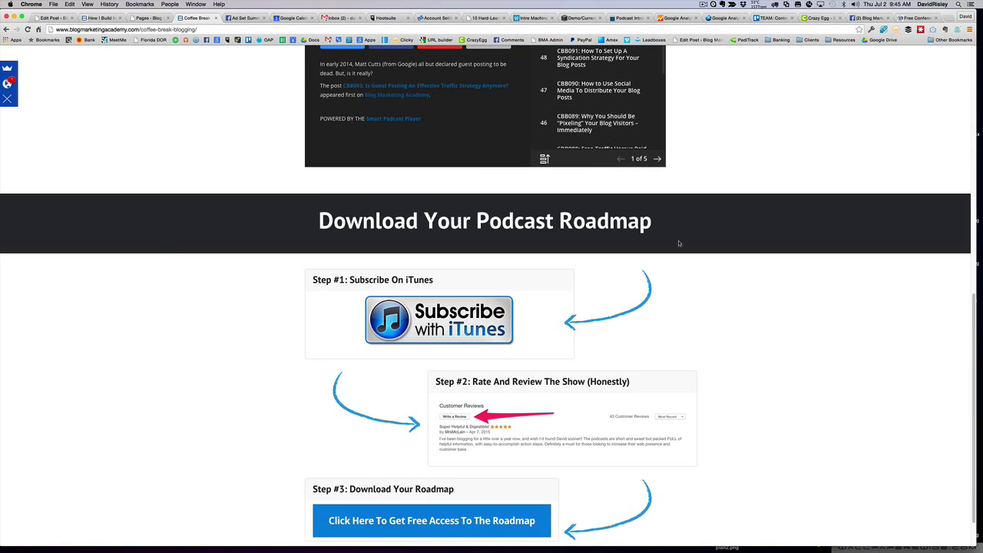
click(150, 17)
scroll(397, 318, down, 4)
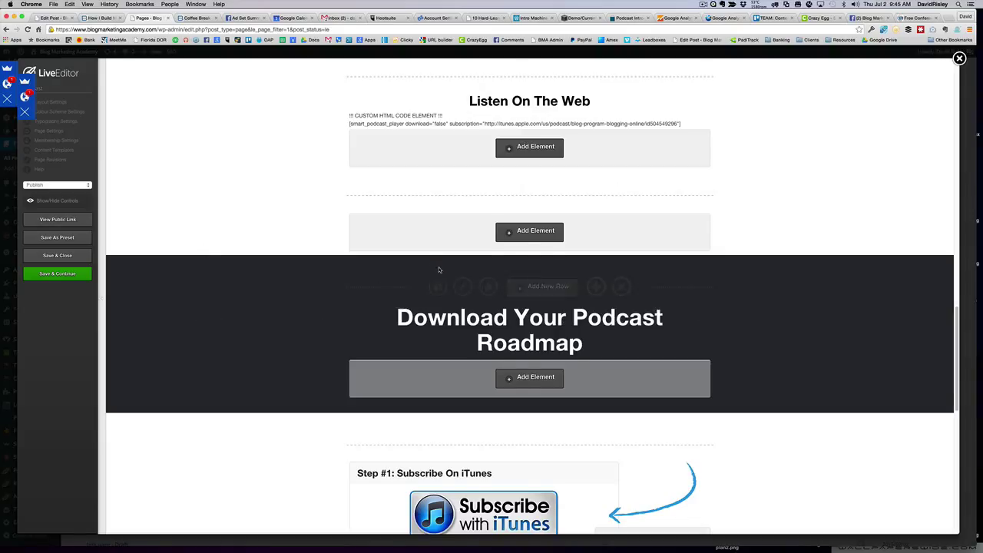
Check the roadmap steps on the live page, then open the Step #1 arrow's settings showing Center alignment.
scroll(439, 269, down, 5)
scroll(466, 264, down, 3)
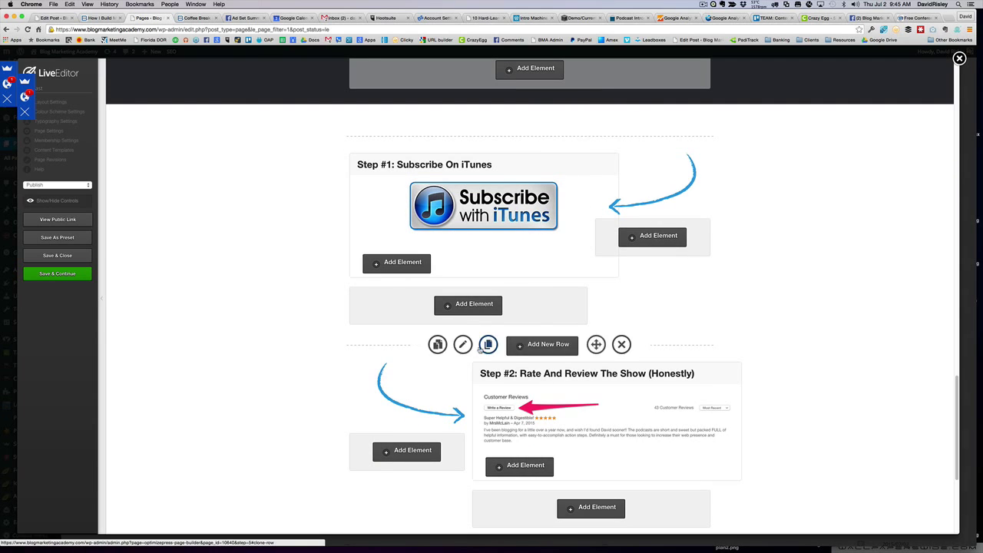
click(196, 16)
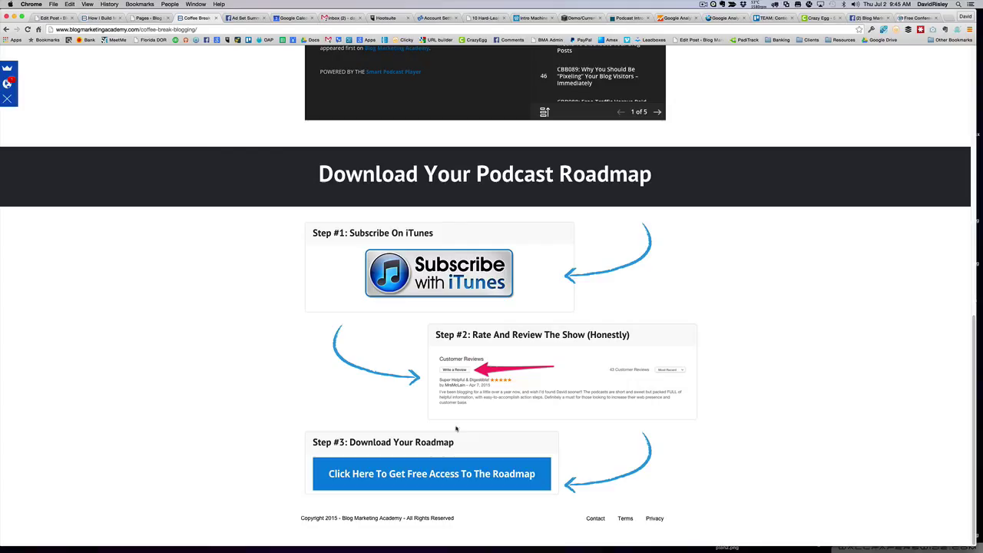
click(150, 17)
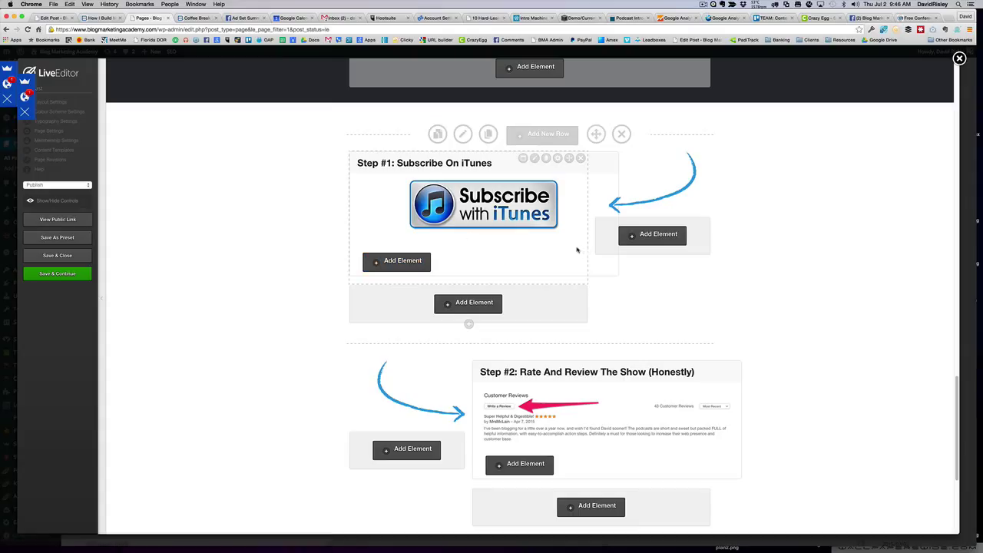
scroll(678, 307, down, 3)
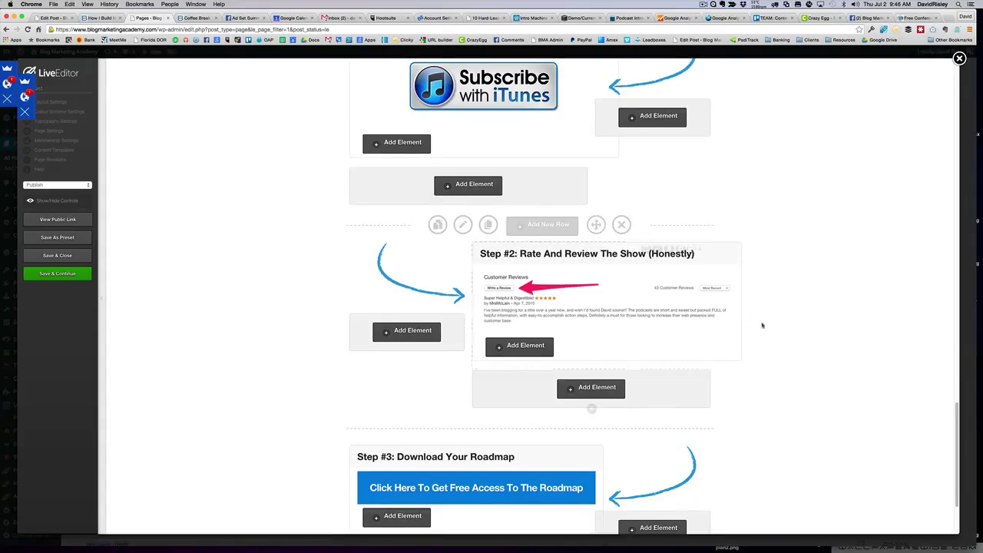
scroll(761, 325, up, 4)
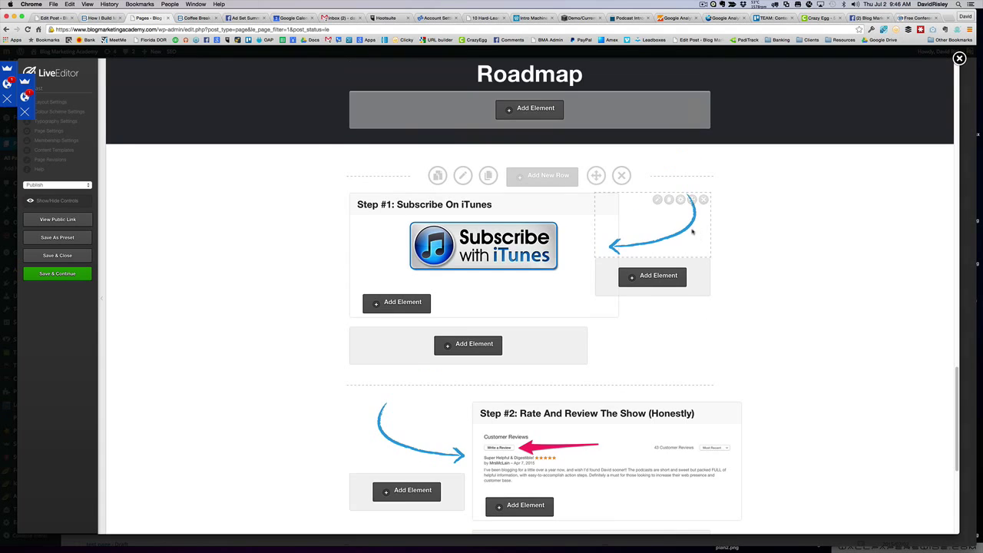
click(658, 200)
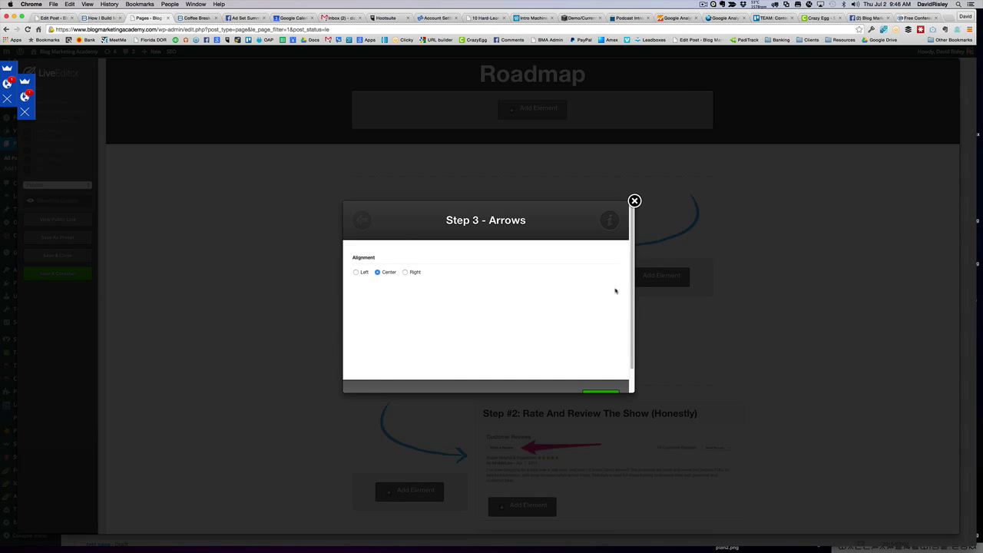
Browse the alternative arrow styles, then close the dialog leaving Step #1's curved blue arrow unchanged.
click(360, 221)
scroll(568, 300, down, 3)
scroll(577, 300, down, 5)
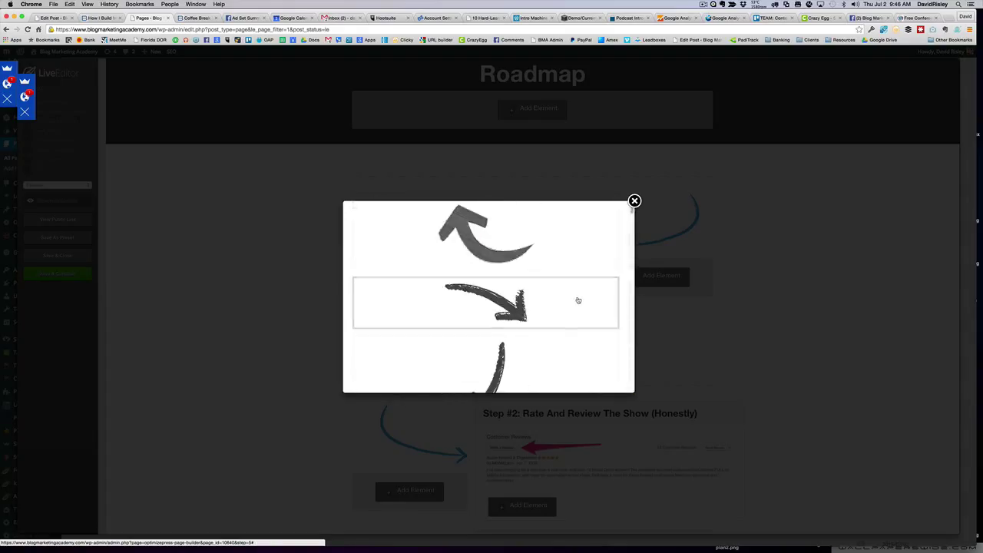
scroll(577, 300, down, 5)
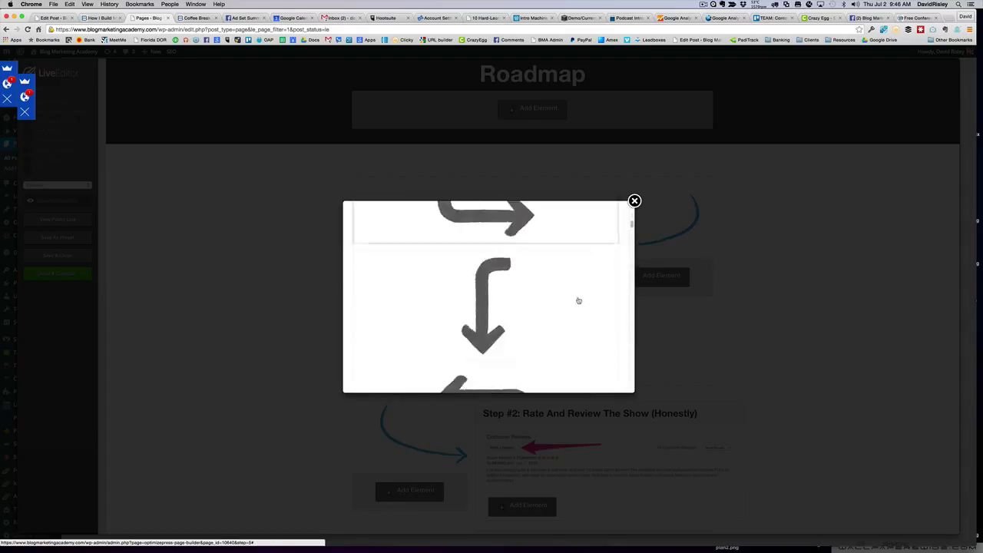
click(634, 200)
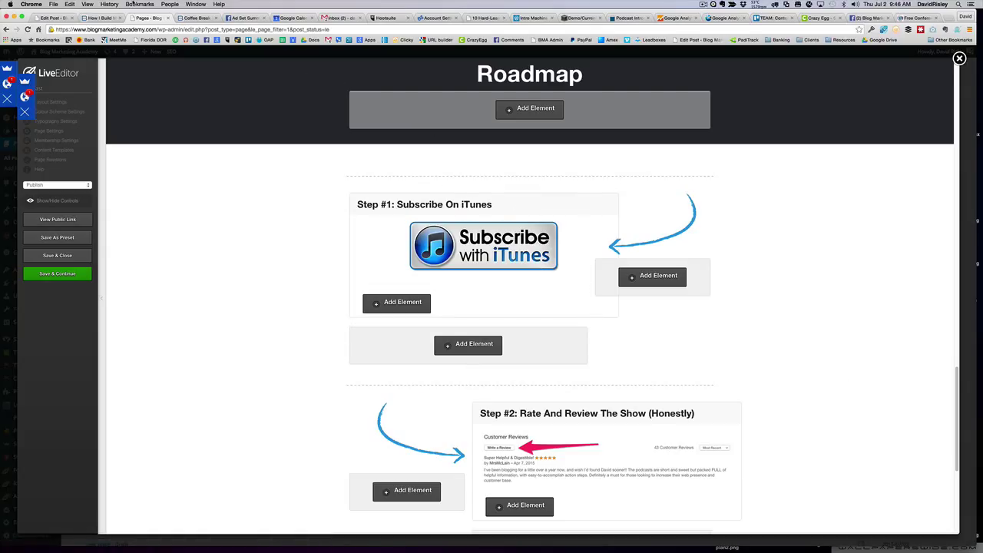
click(194, 17)
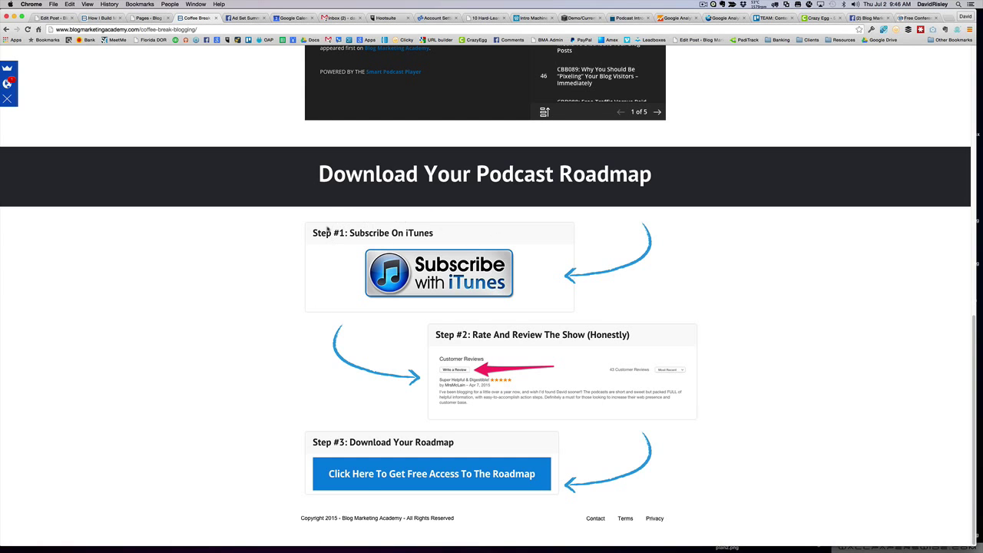
click(148, 17)
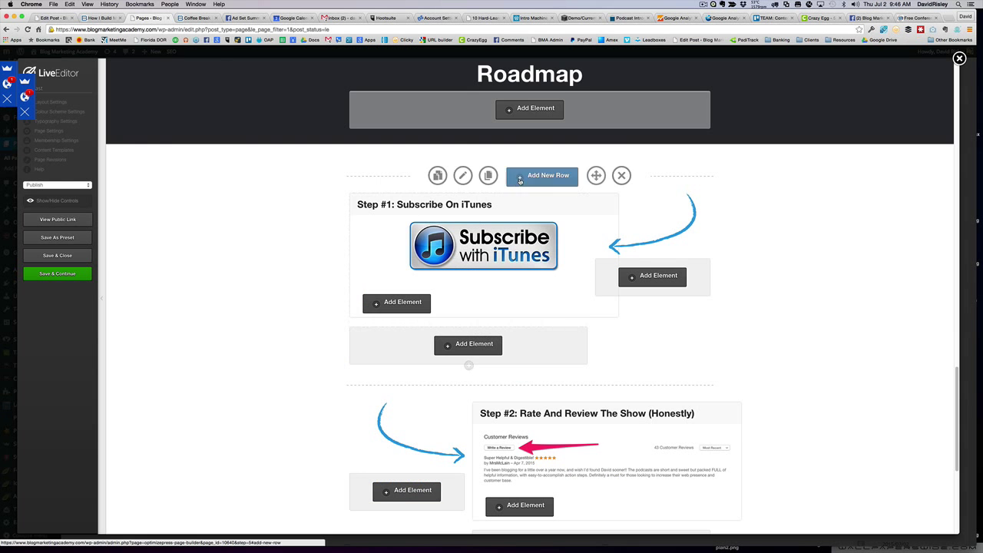
click(523, 200)
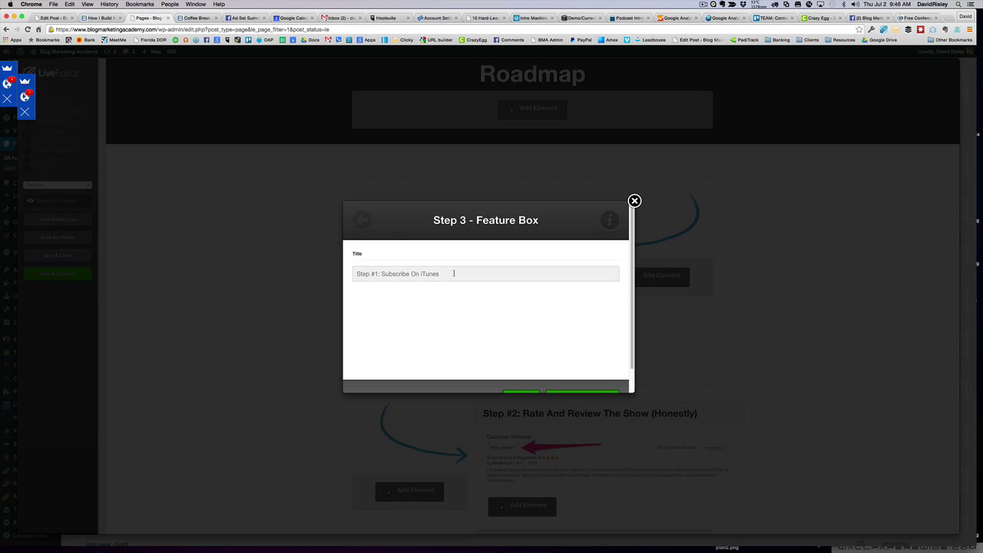
click(633, 200)
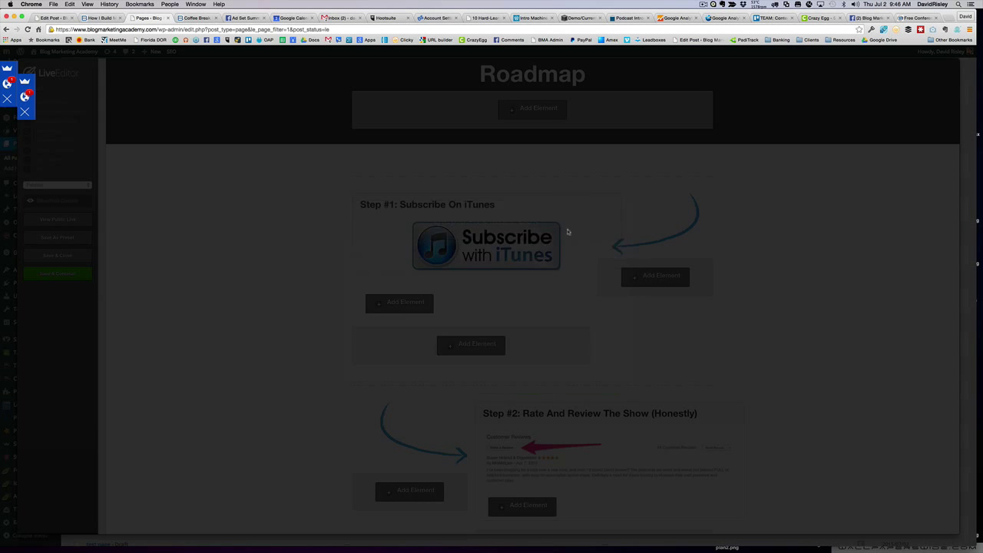
click(535, 201)
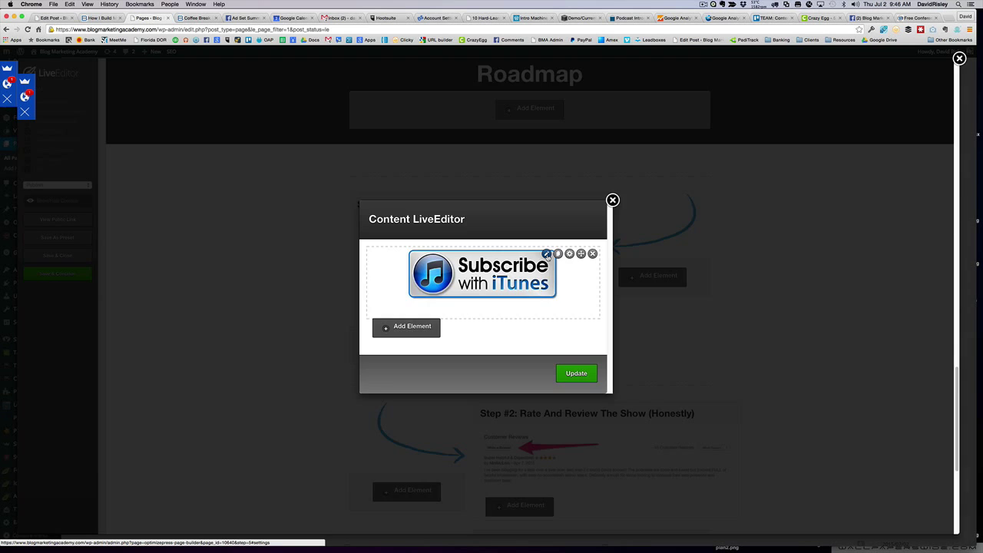
click(546, 254)
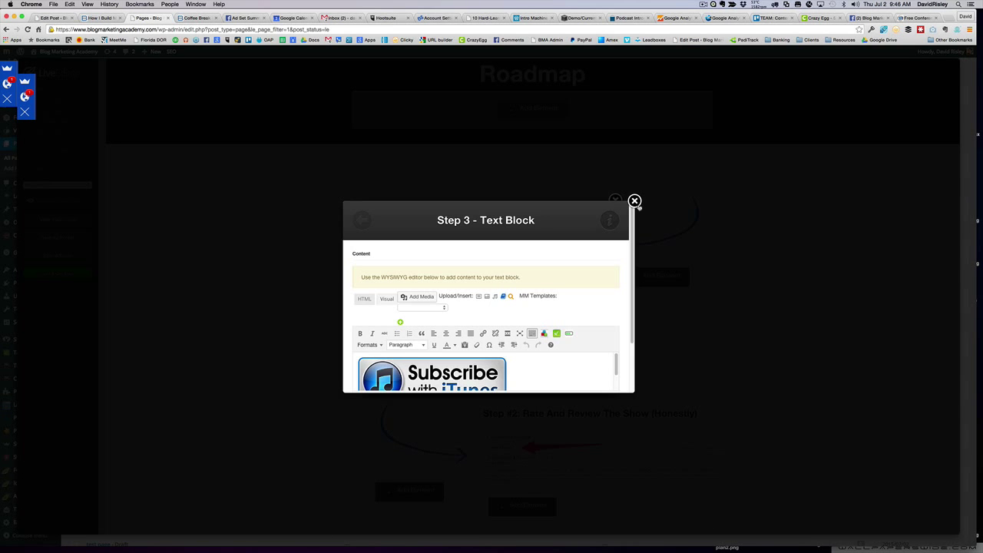
click(634, 201)
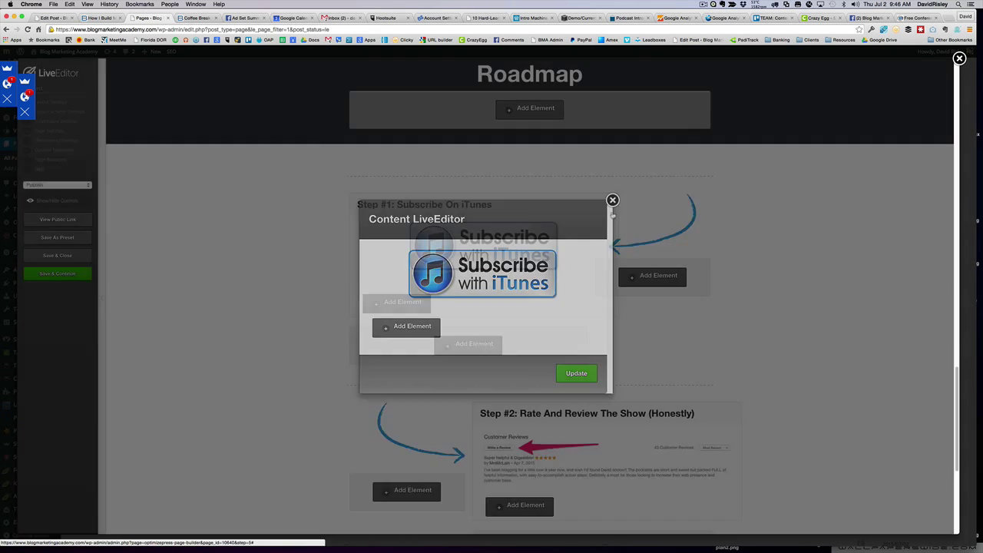
scroll(764, 236, down, 5)
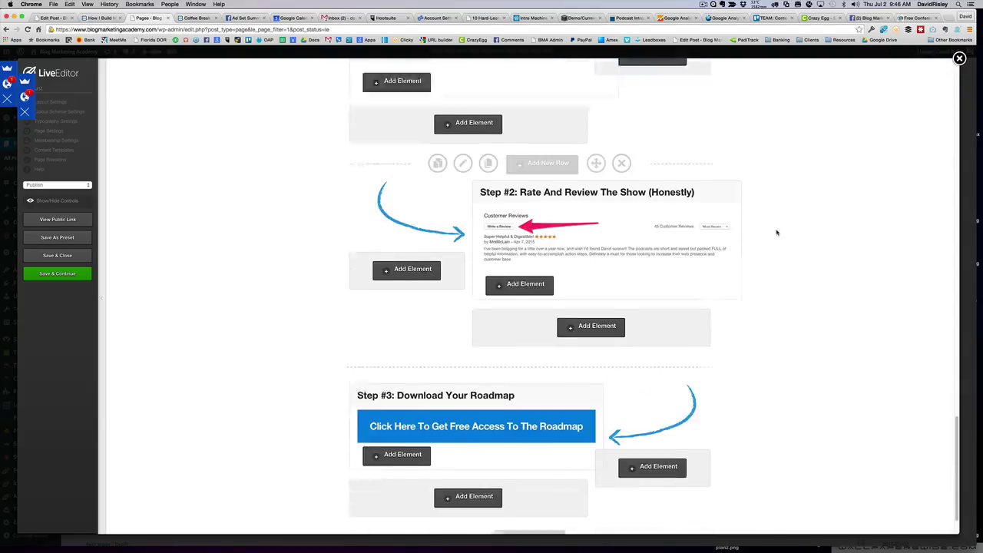
scroll(776, 232, down, 1)
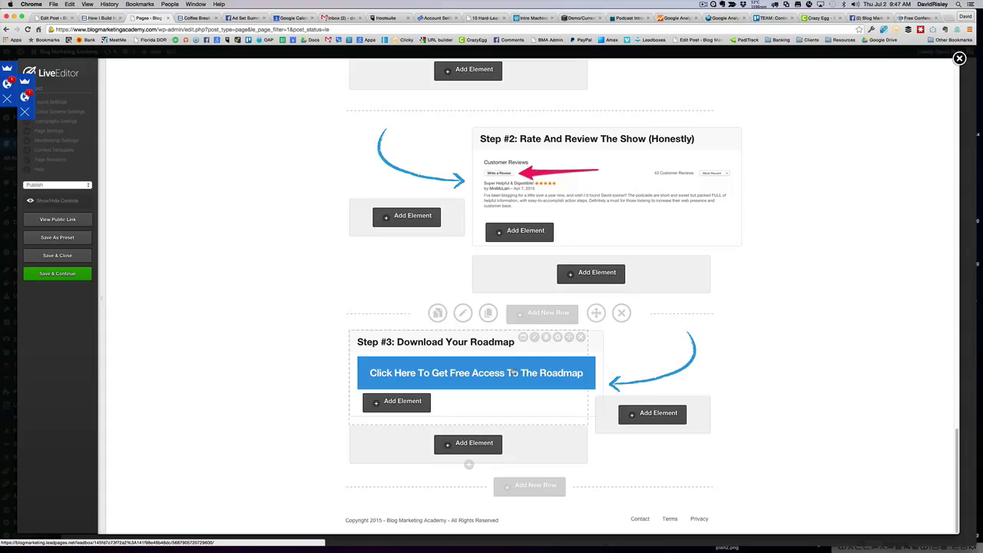
Open Step #3's download button settings, select its full Link URL, then close the Button dialog.
click(534, 337)
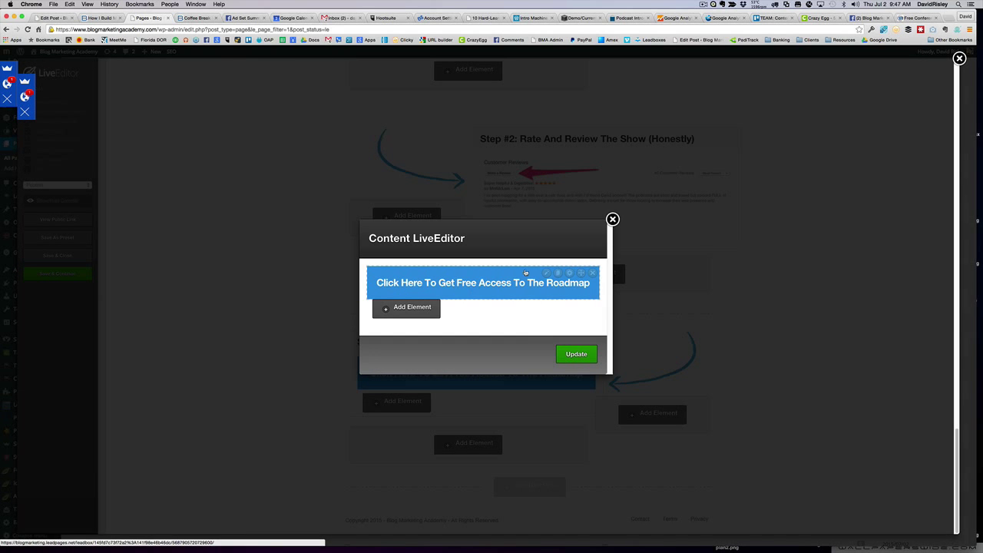
click(546, 273)
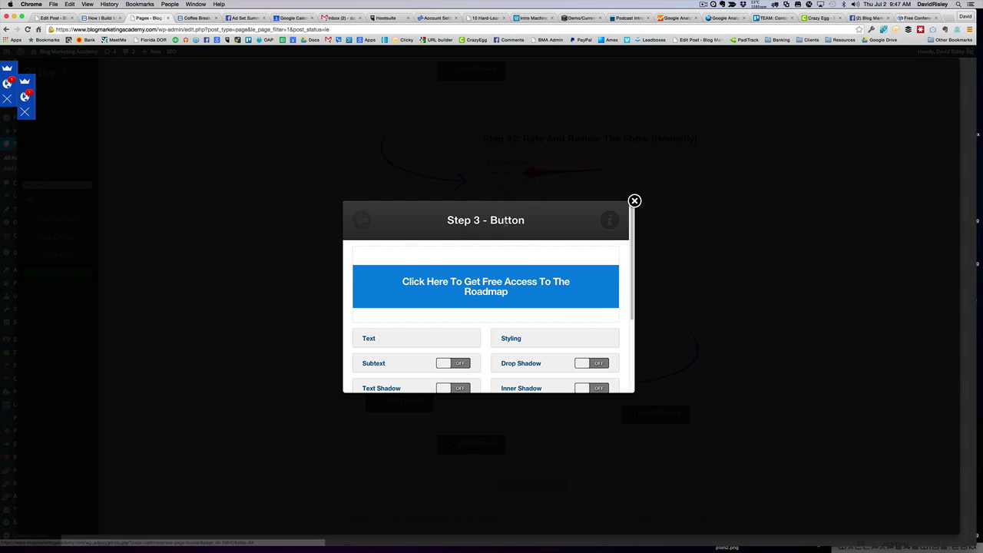
scroll(506, 297, down, 1)
scroll(506, 297, down, 3)
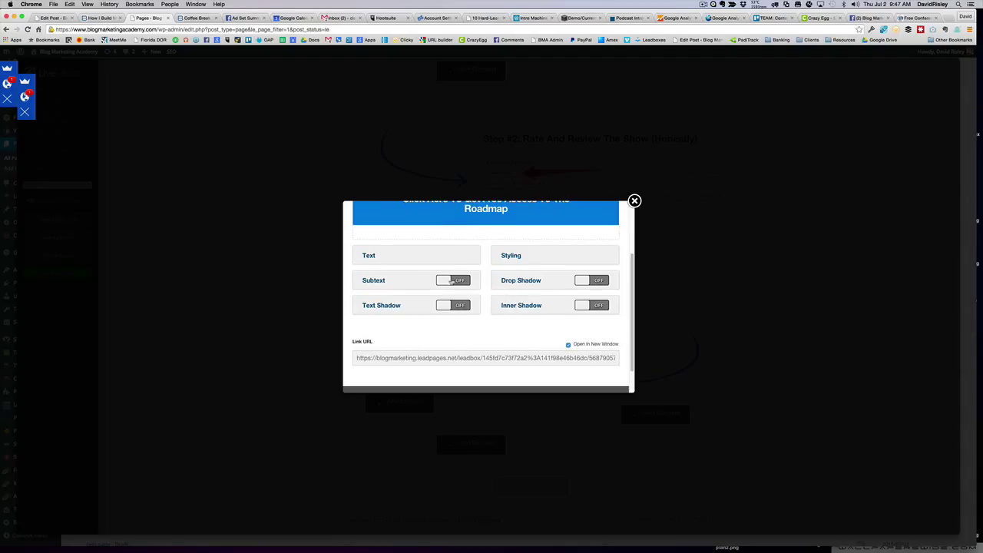
scroll(504, 292, up, 4)
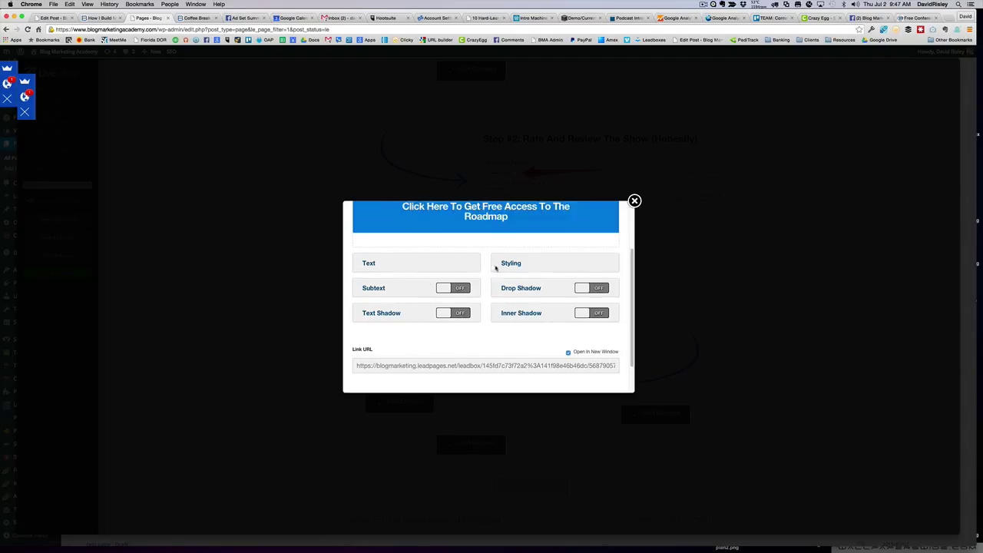
scroll(502, 317, down, 1)
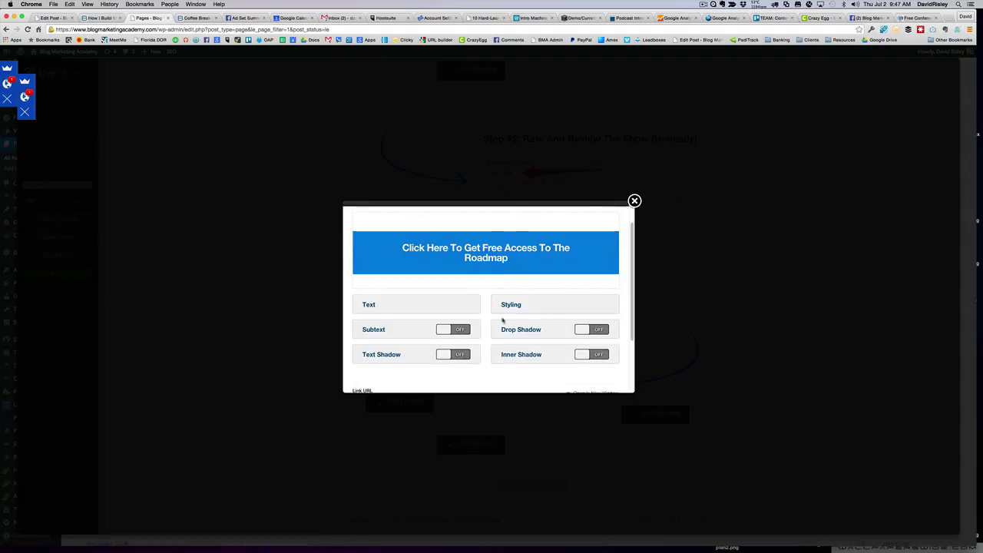
scroll(492, 320, down, 2)
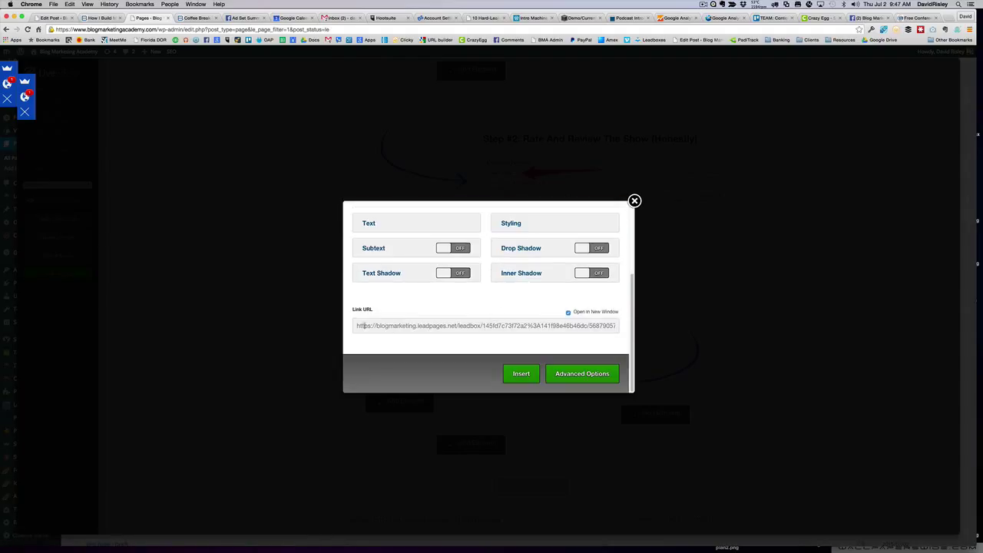
drag(358, 326, 621, 325)
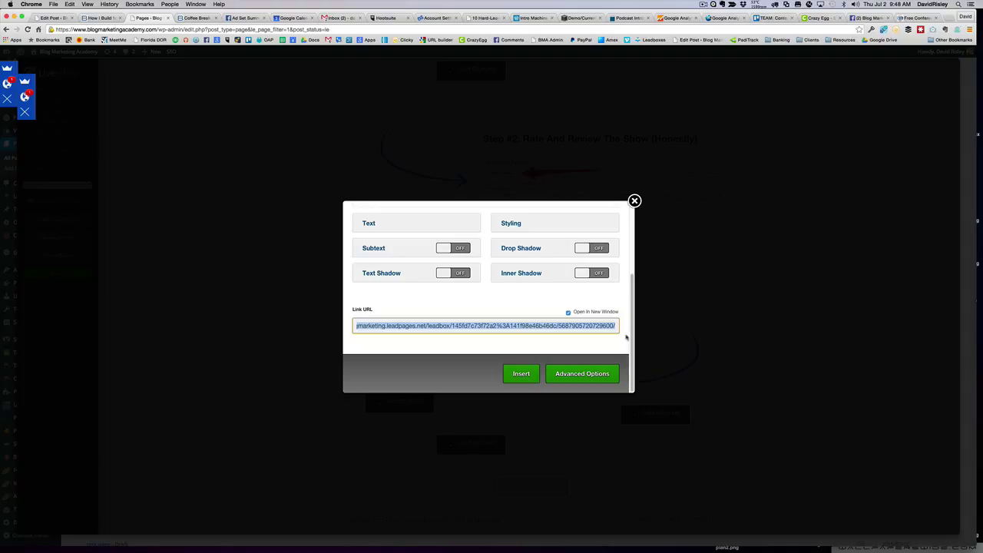
scroll(624, 255, up, 3)
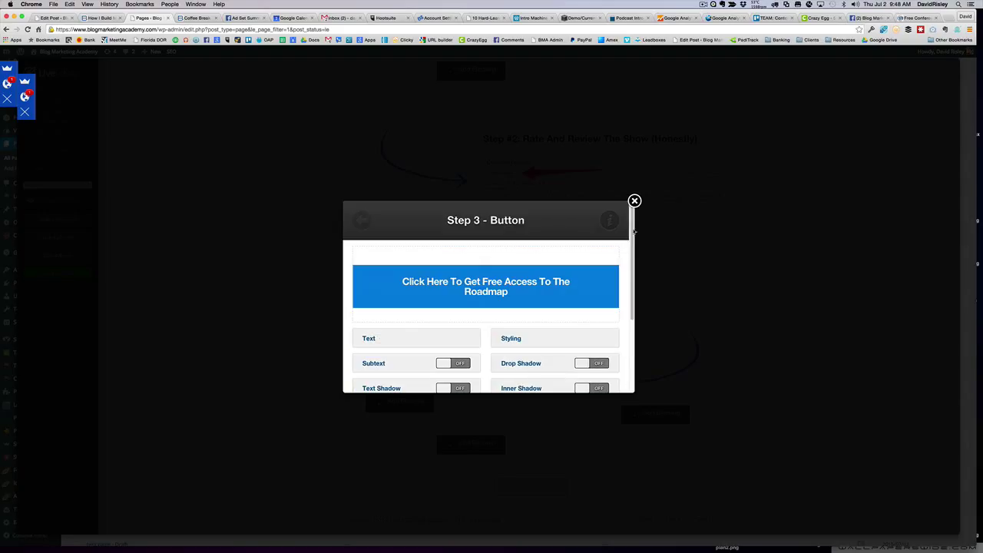
click(634, 201)
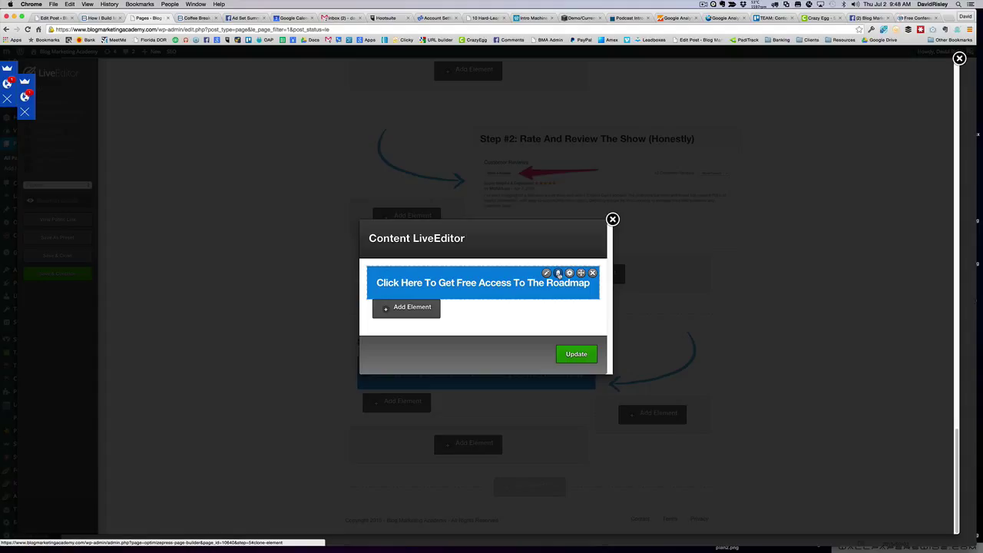
Duplicate the download button, then delete the duplicate.
click(558, 273)
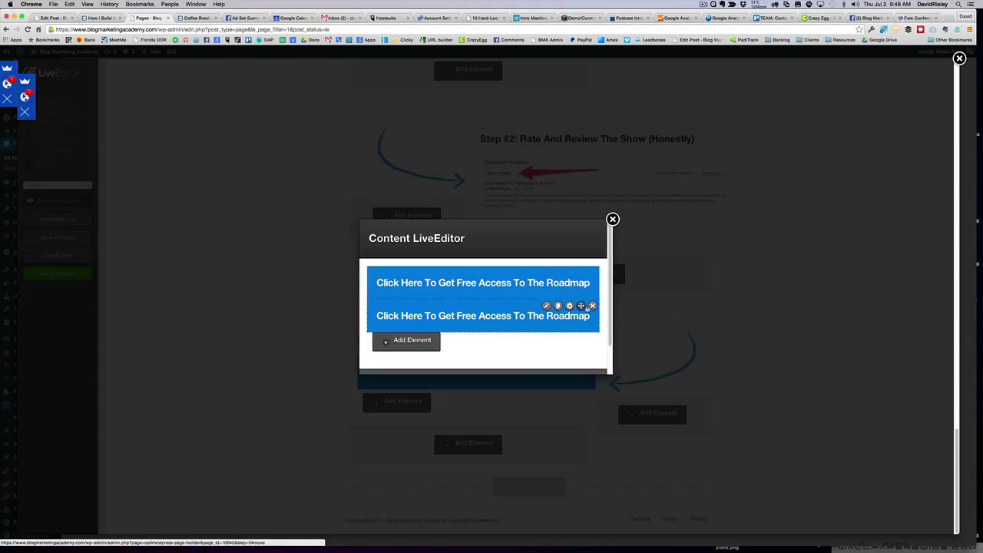
click(592, 306)
click(548, 177)
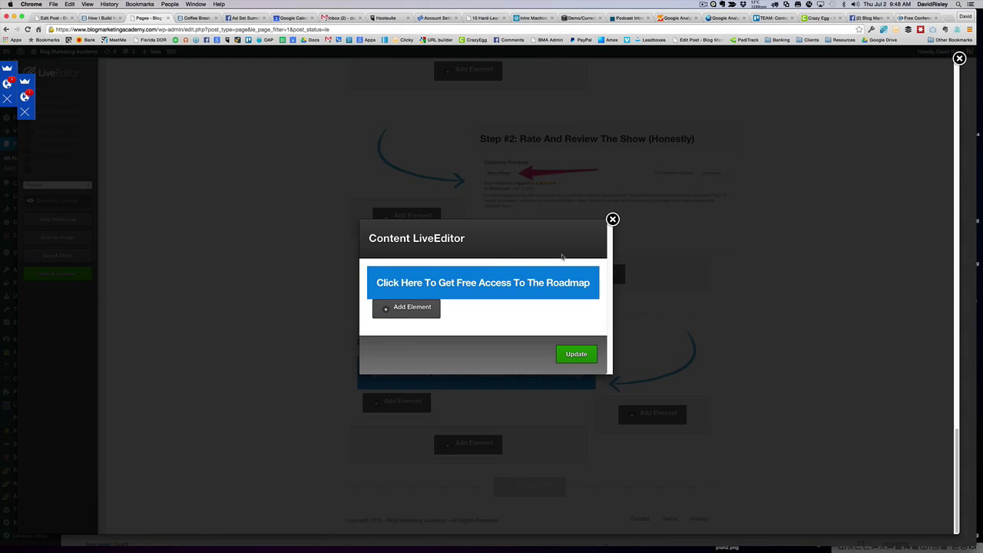
Review the leadbox script in the button's code-after-element field, then close both dialogs.
click(569, 274)
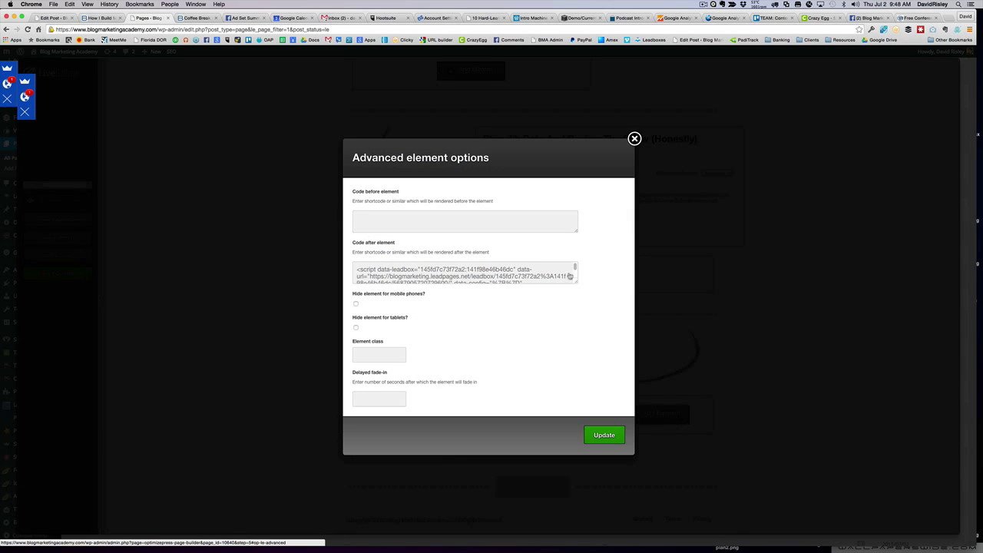
click(634, 139)
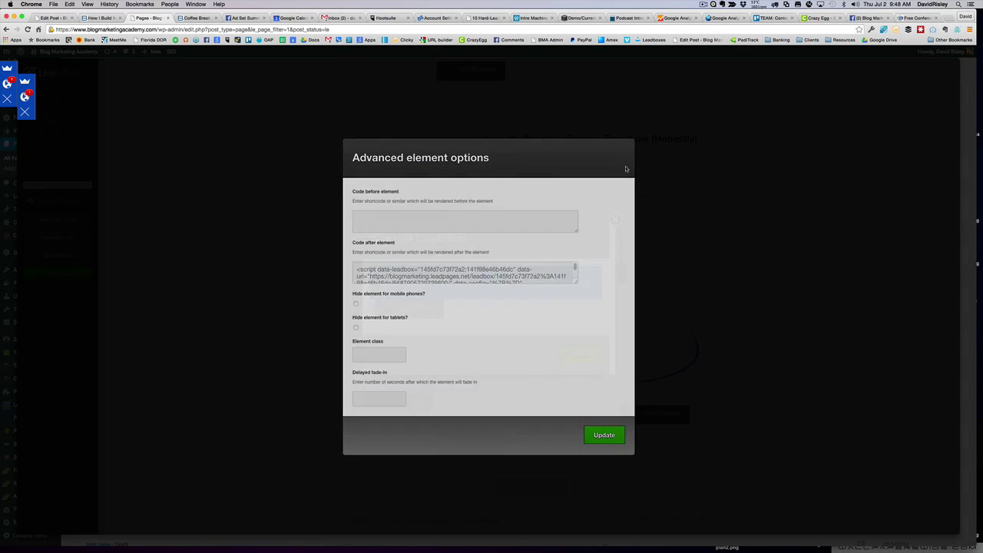
mouse_move(570, 273)
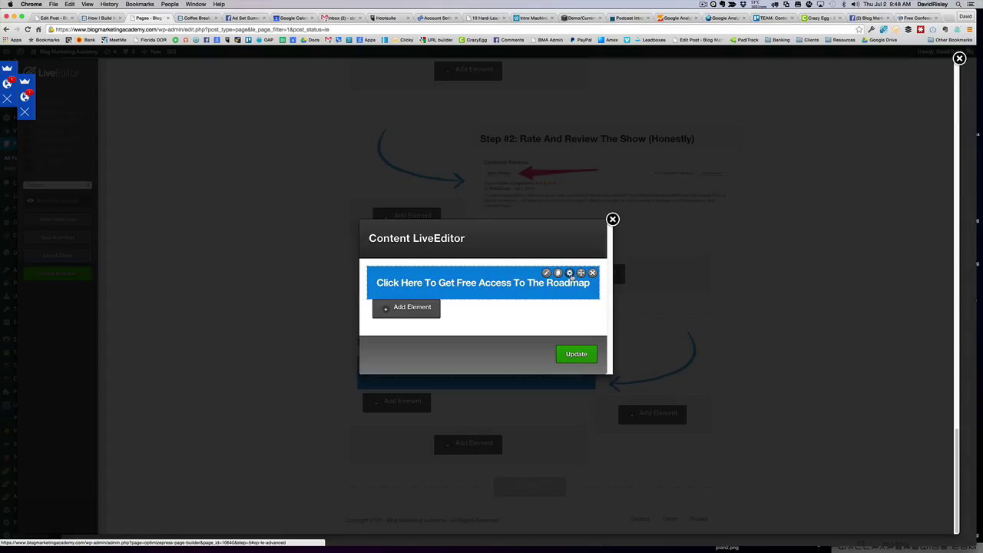
click(569, 273)
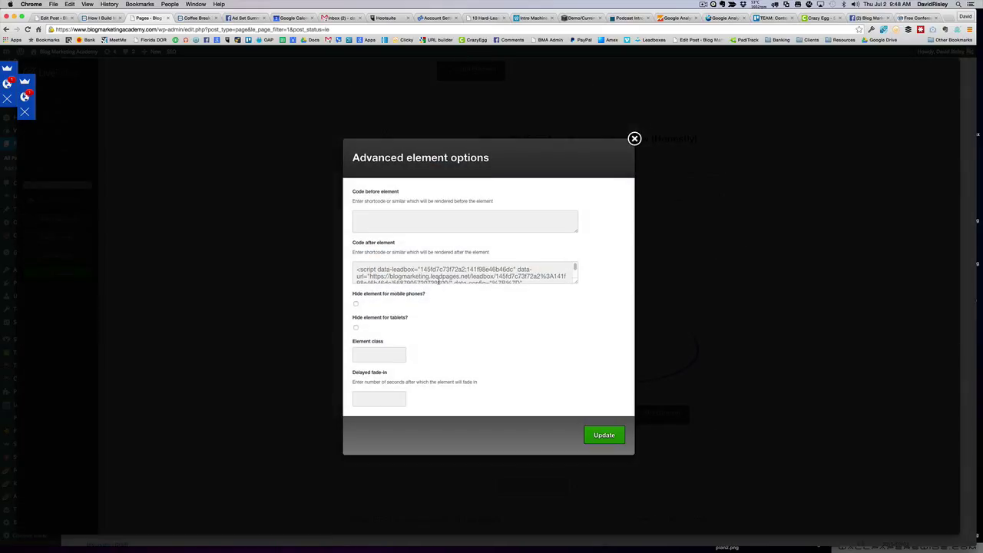
click(399, 222)
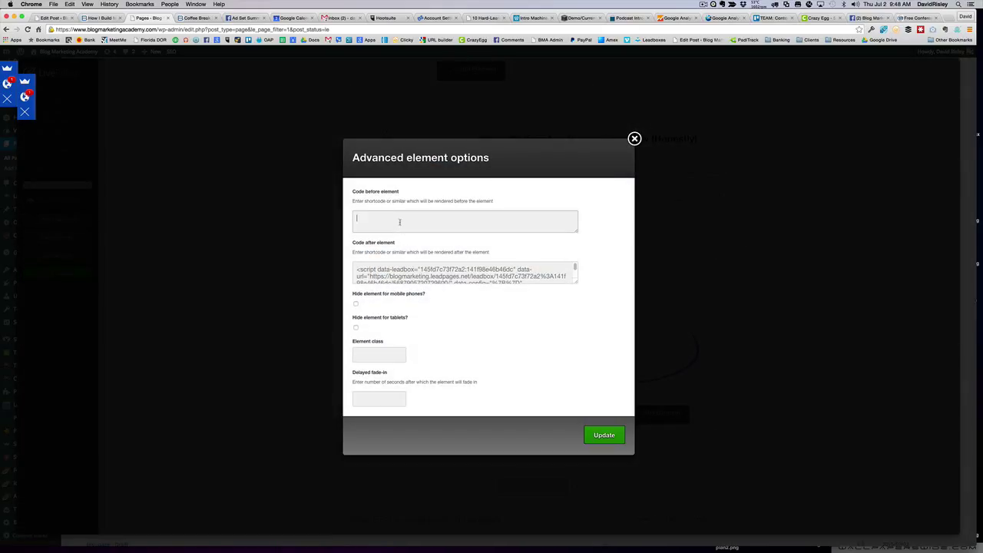
click(416, 266)
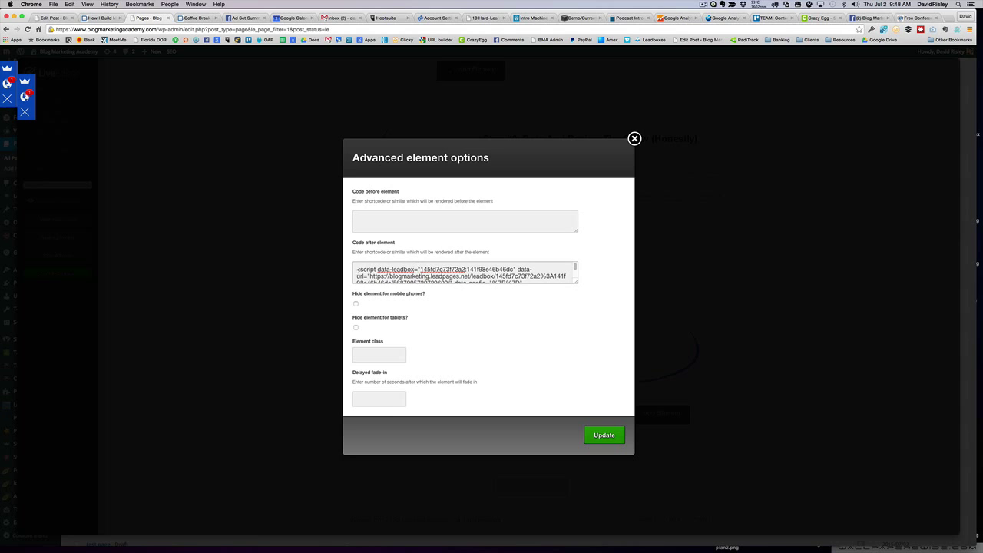
drag(358, 268, 529, 286)
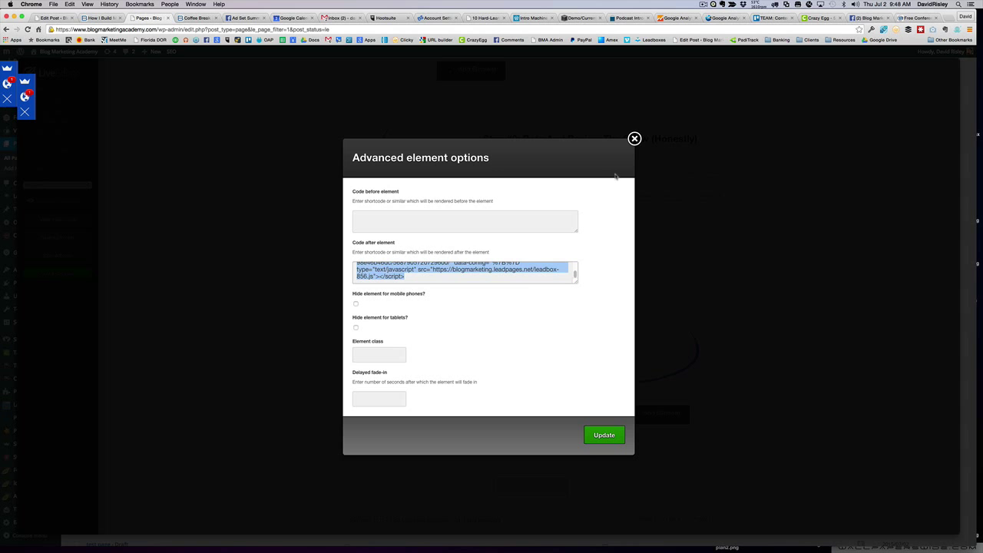
click(636, 141)
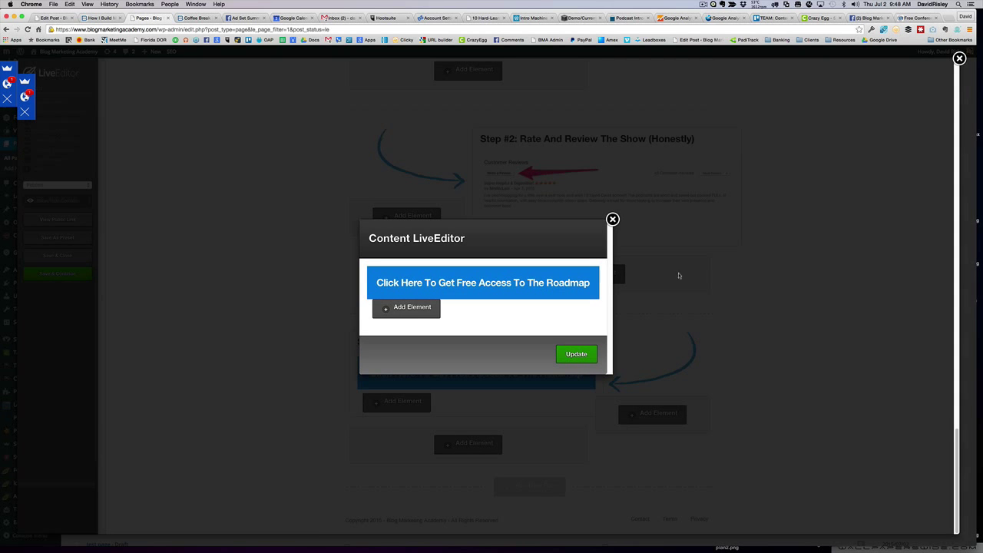
click(614, 221)
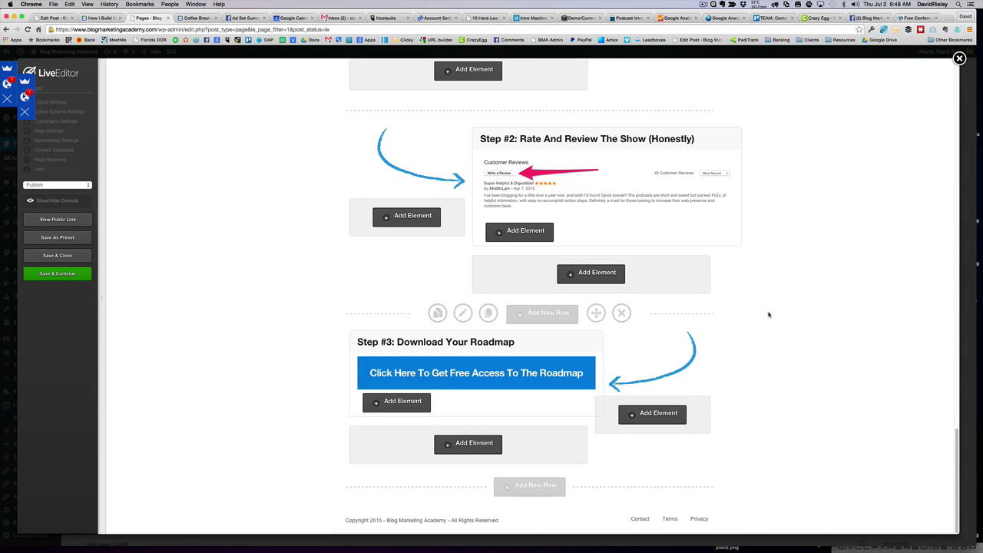
Test the roadmap button's opt-in popup on the live Coffee Break podcast page, then close it.
click(198, 17)
click(424, 478)
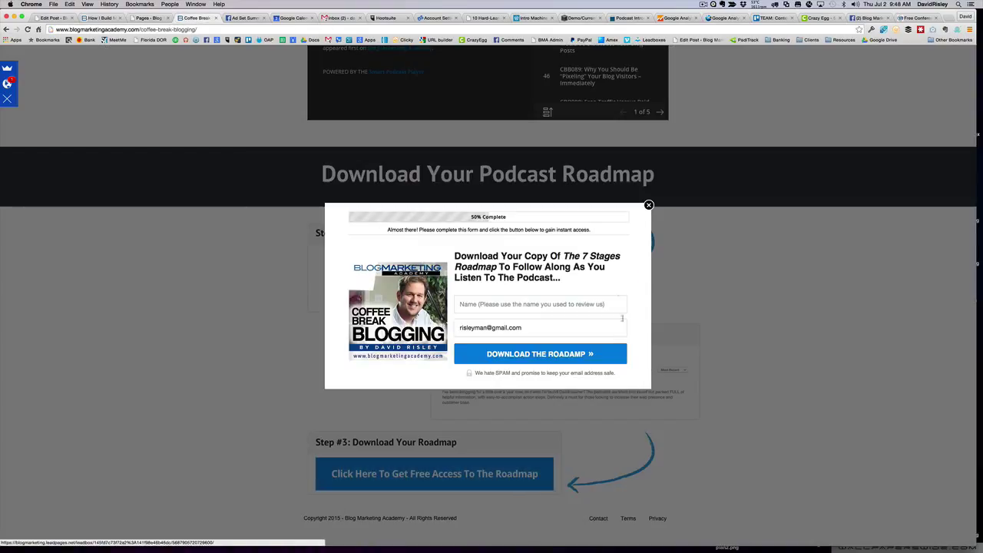
click(648, 205)
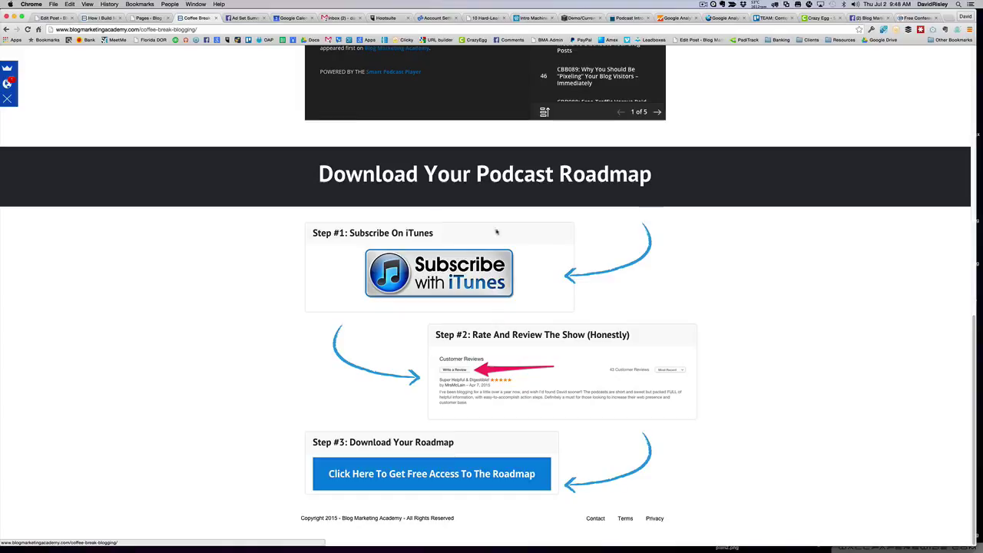
Return to the LiveEditor tab at the top, showing the custom HTML member menu.
key(ctrl+shift+Tab)
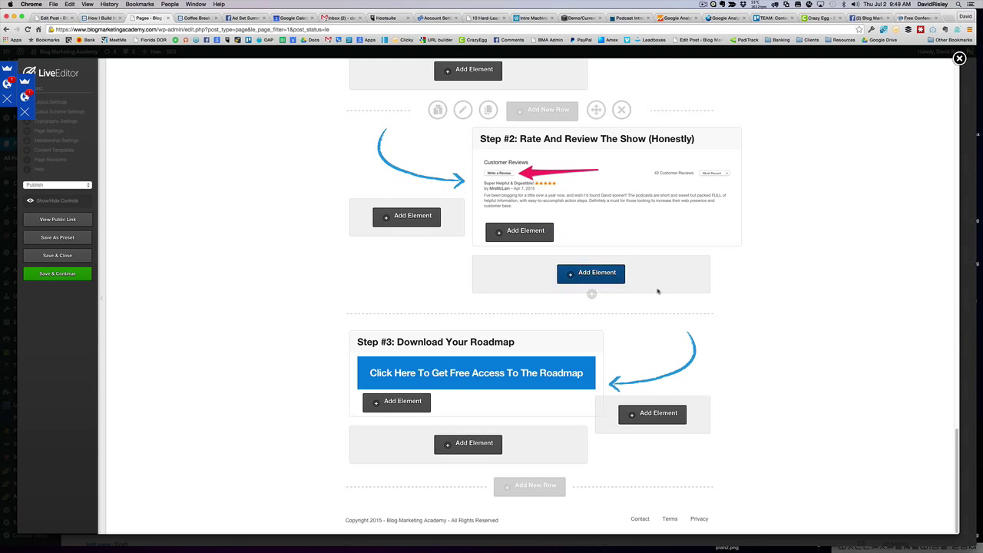
scroll(726, 292, up, 10)
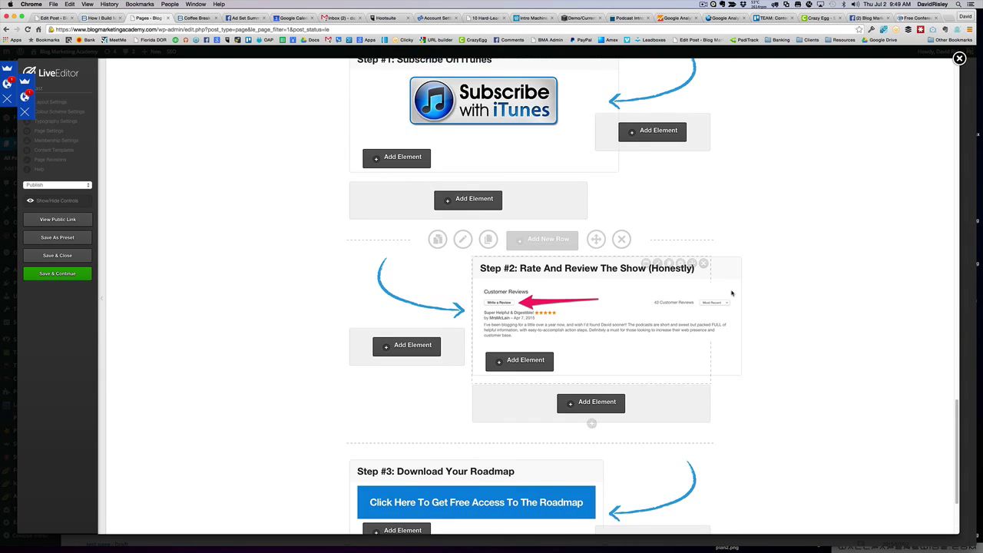
scroll(743, 292, up, 15)
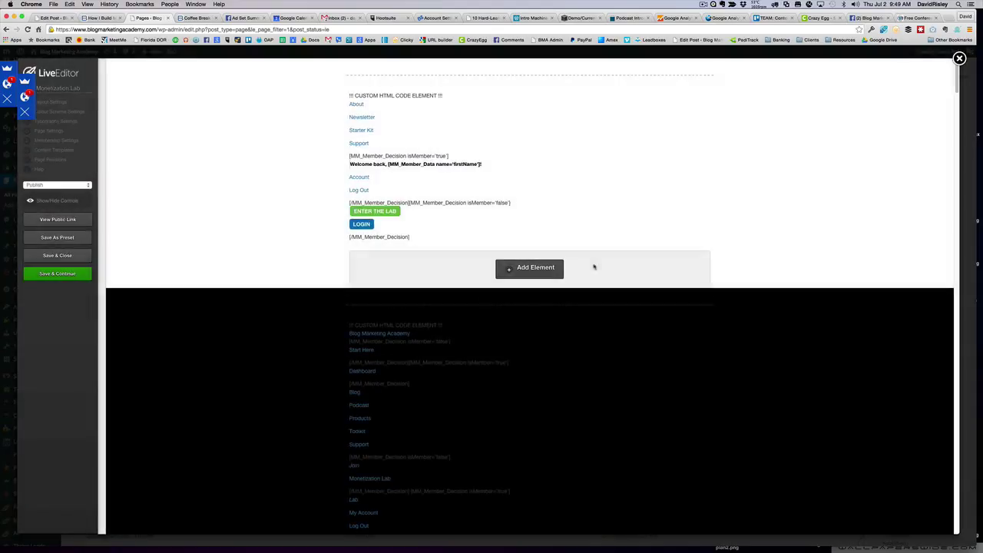
mouse_move(717, 263)
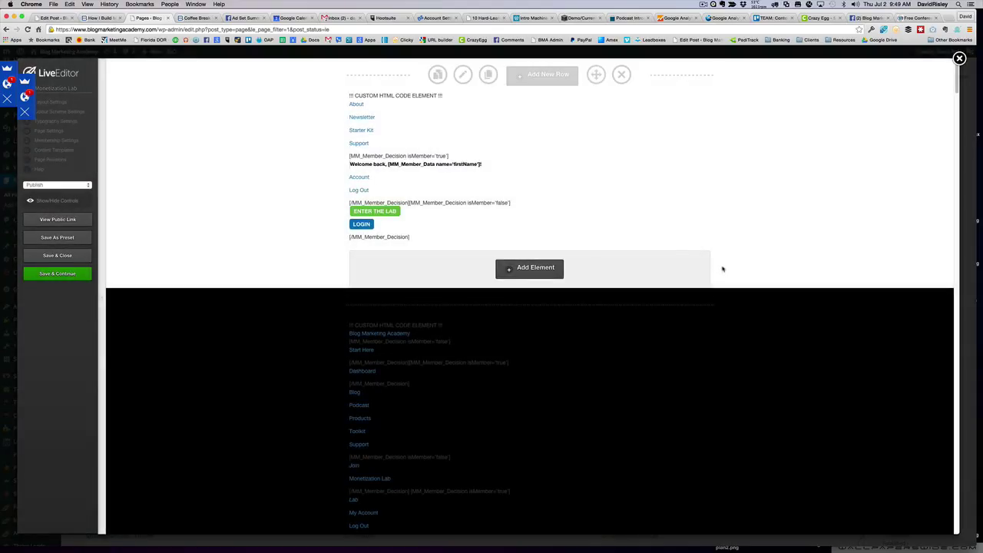
Load the live Monetization Lab sales page by changing the URL path to lab/.
click(196, 18)
click(141, 29)
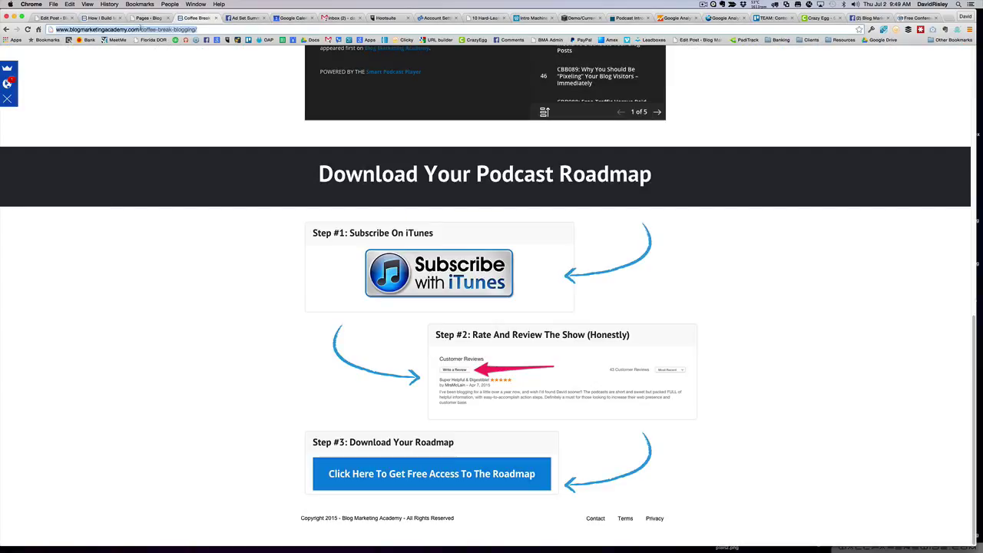
drag(141, 29, 197, 29)
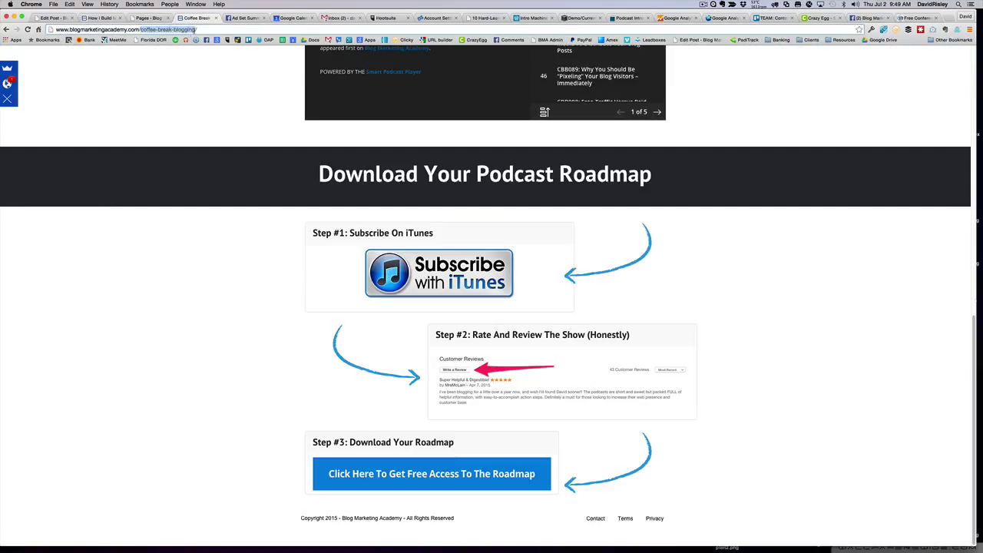
text(lab/)
key(Return)
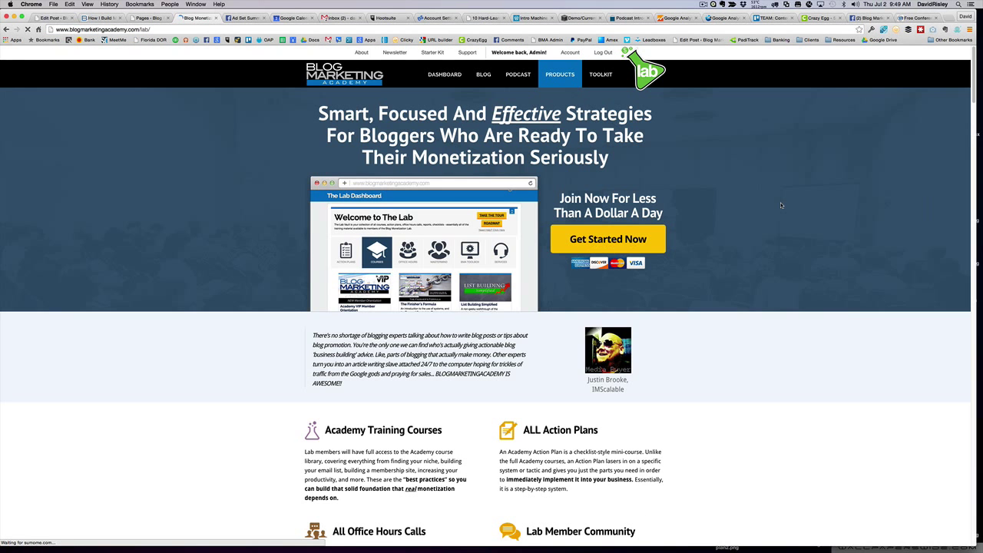
Read through the live Lab sales page down to the FAQ, then return to the LiveEditor tab.
scroll(780, 206, down, 3)
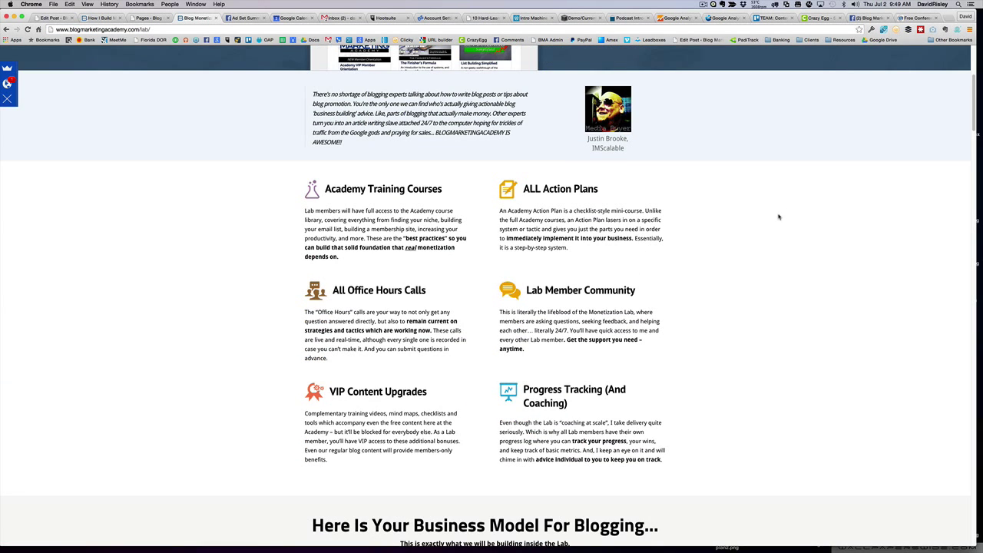
scroll(762, 337, down, 4)
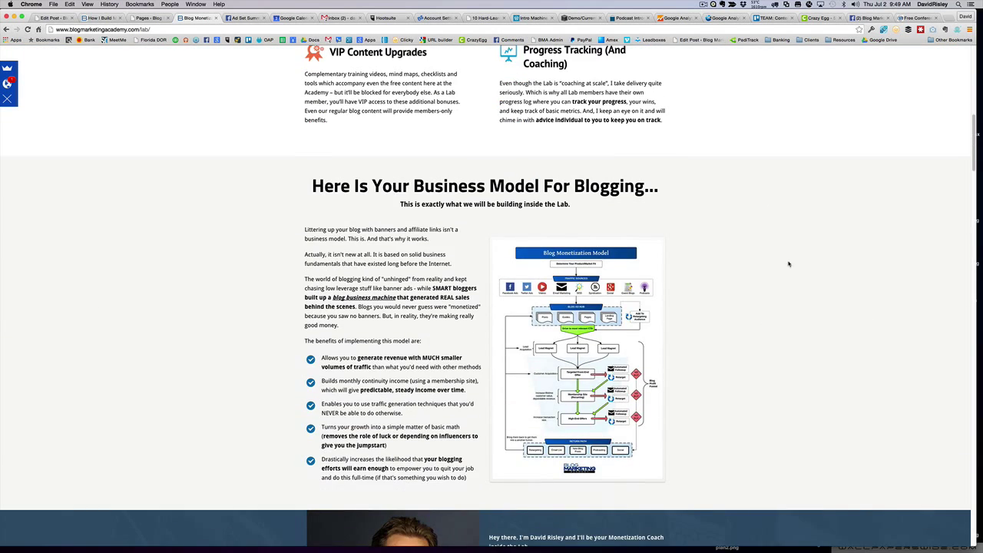
scroll(789, 264, down, 3)
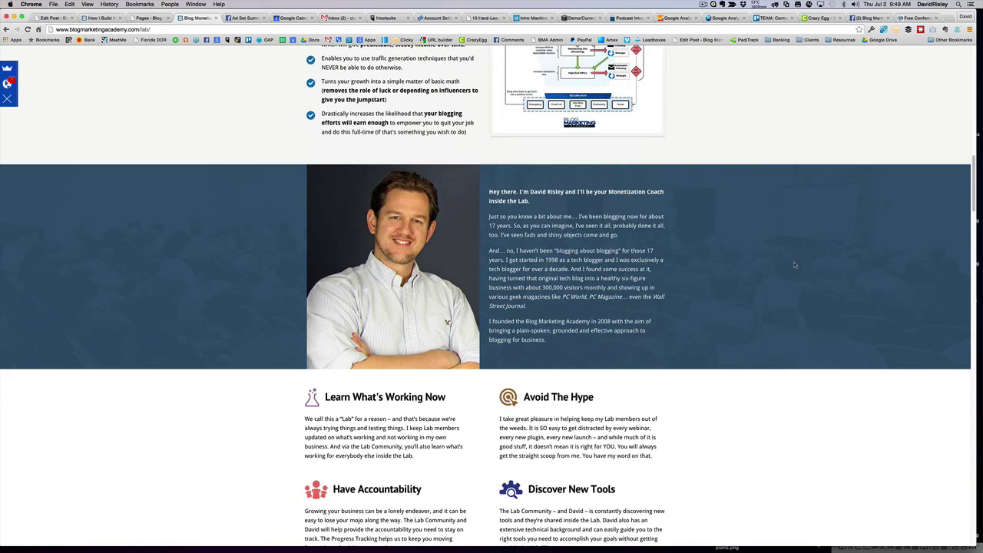
scroll(794, 264, up, 2)
scroll(795, 264, down, 3)
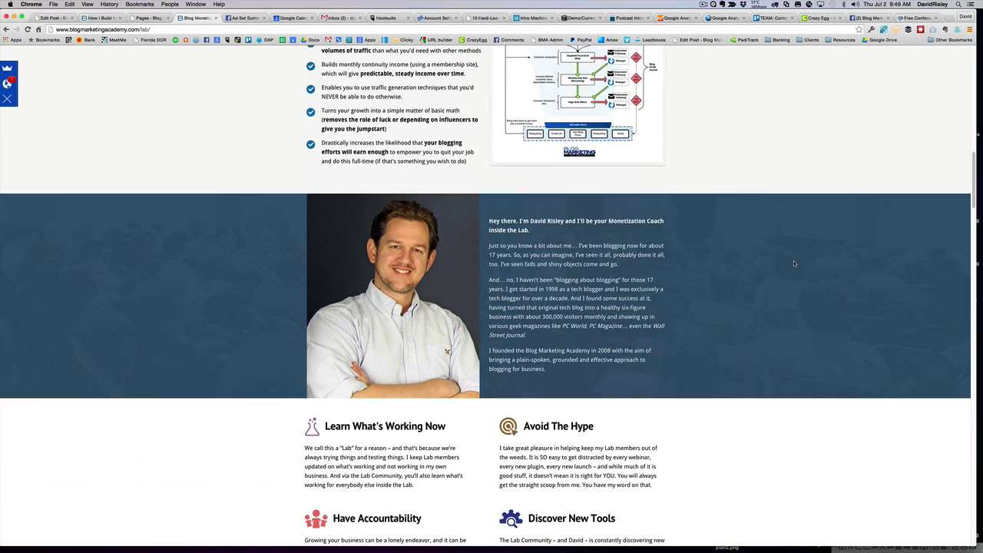
scroll(794, 263, down, 1)
scroll(793, 264, up, 3)
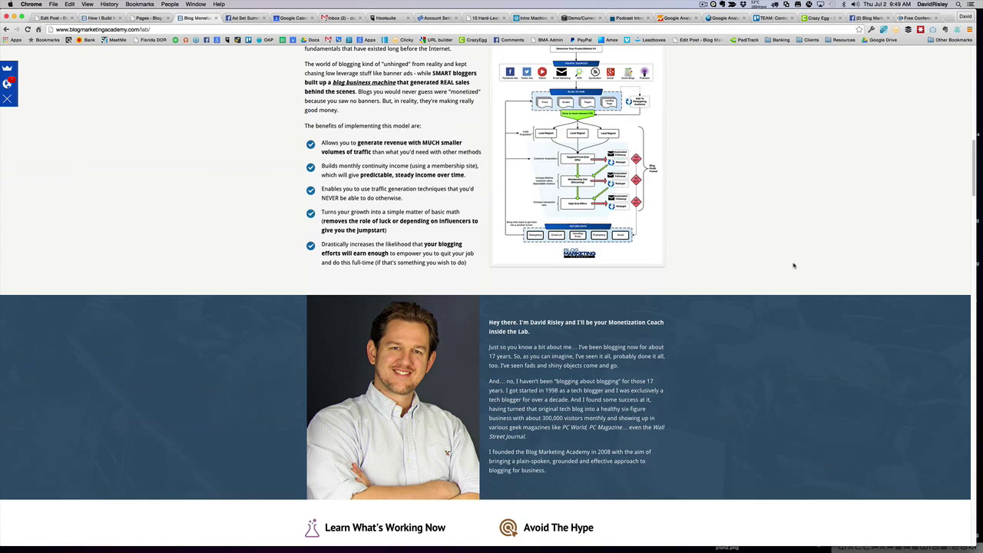
scroll(794, 264, down, 2)
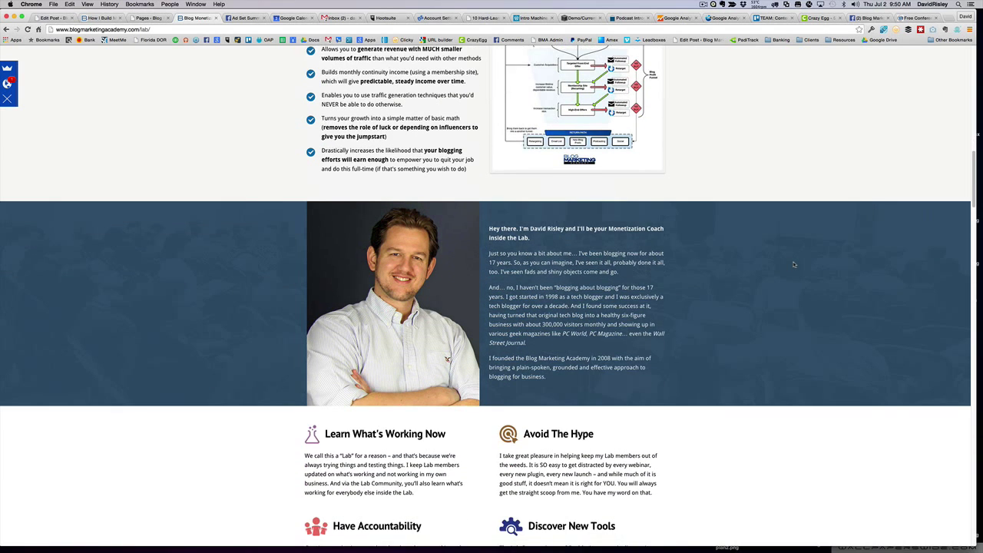
scroll(794, 265, down, 1)
scroll(793, 265, up, 3)
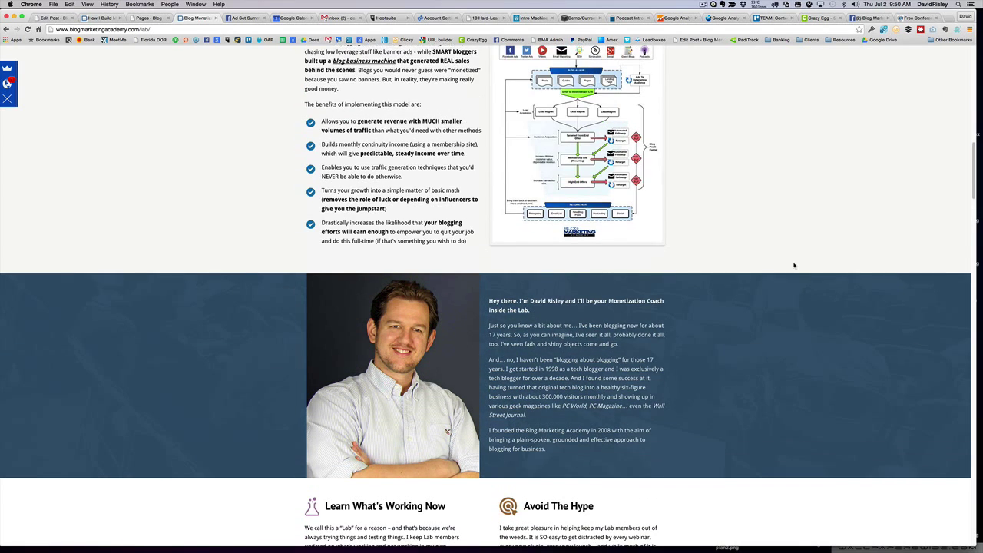
scroll(794, 265, down, 3)
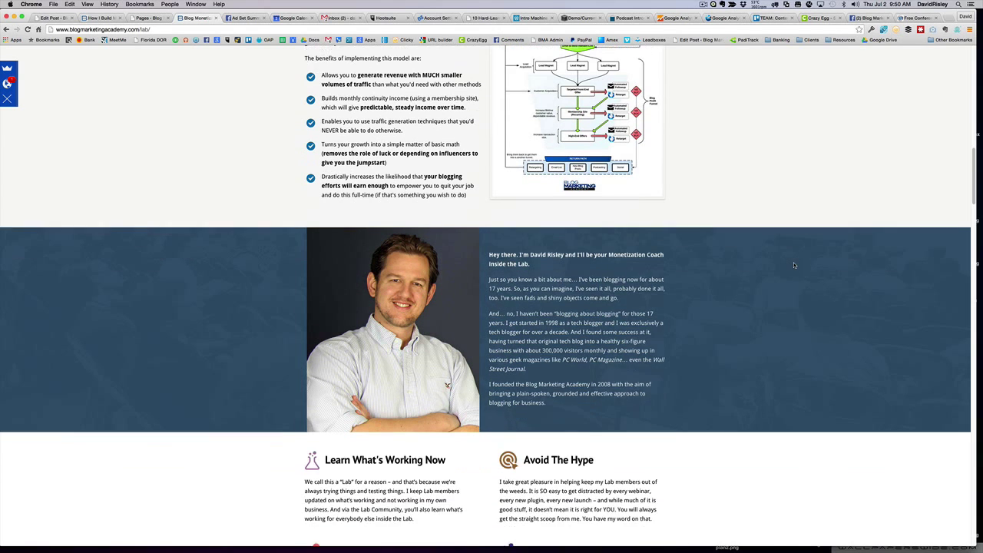
scroll(793, 265, down, 4)
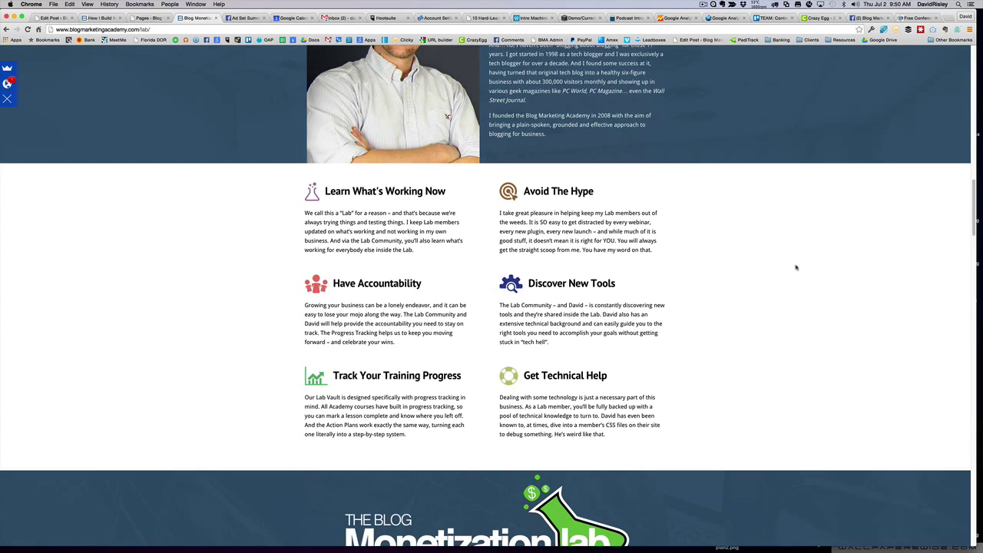
scroll(796, 269, down, 7)
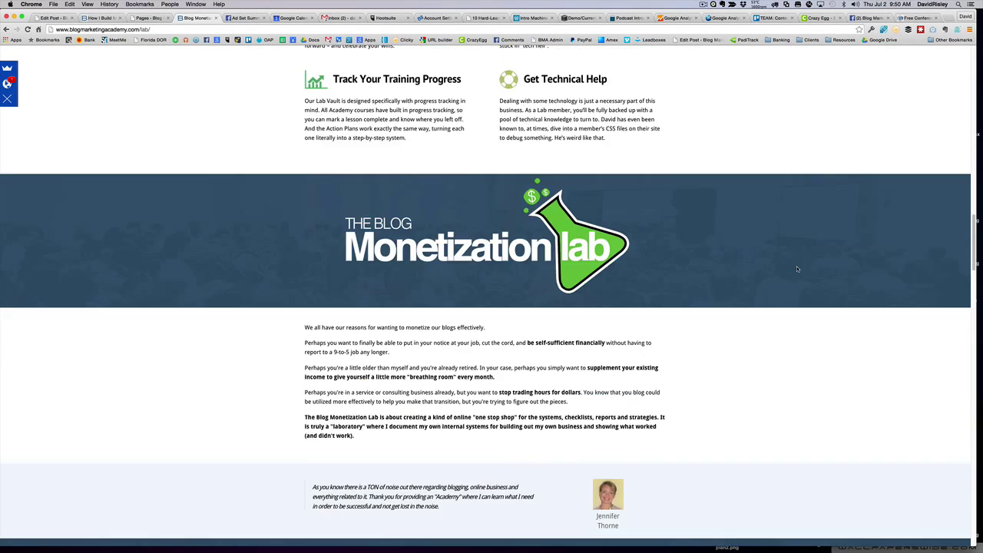
scroll(798, 269, down, 8)
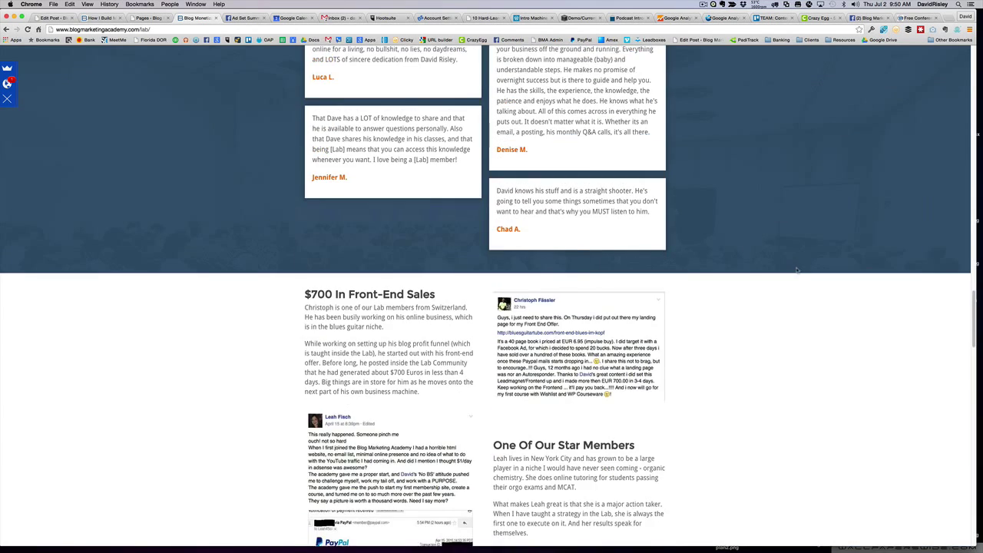
scroll(796, 271, down, 7)
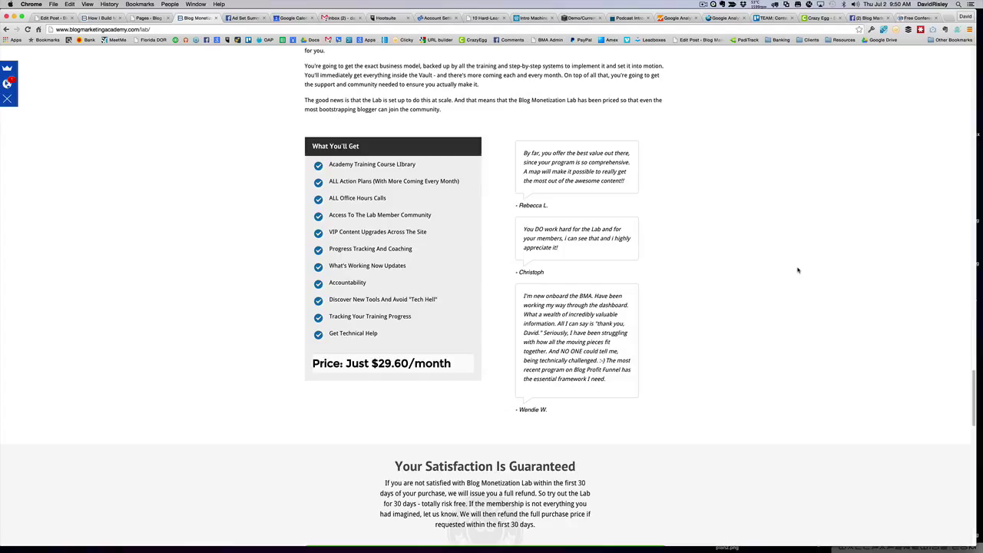
scroll(797, 270, down, 3)
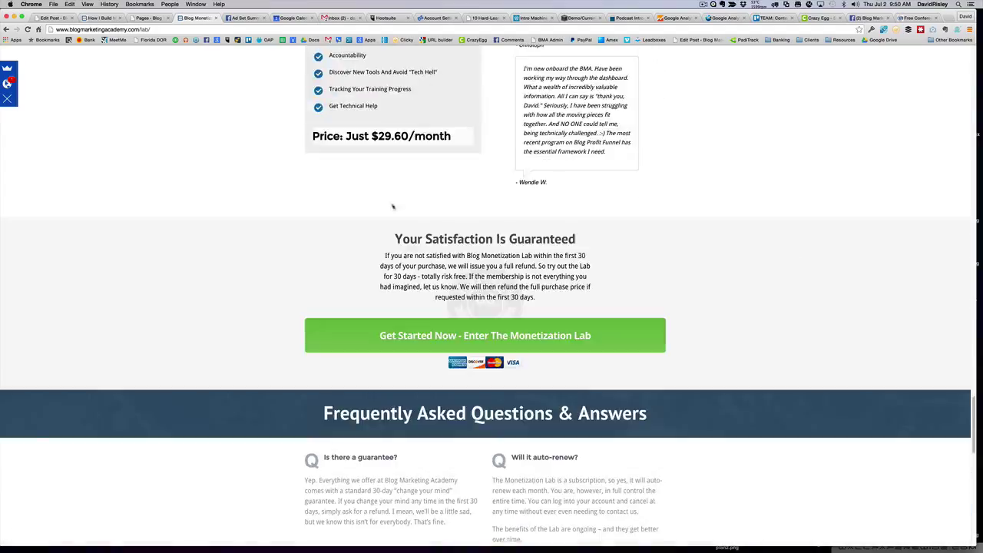
click(140, 18)
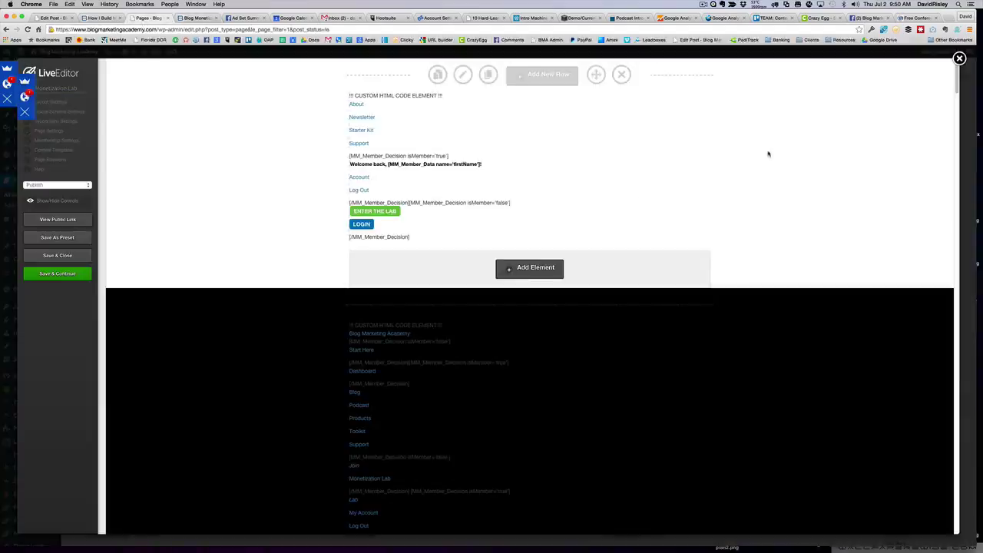
scroll(770, 156, down, 5)
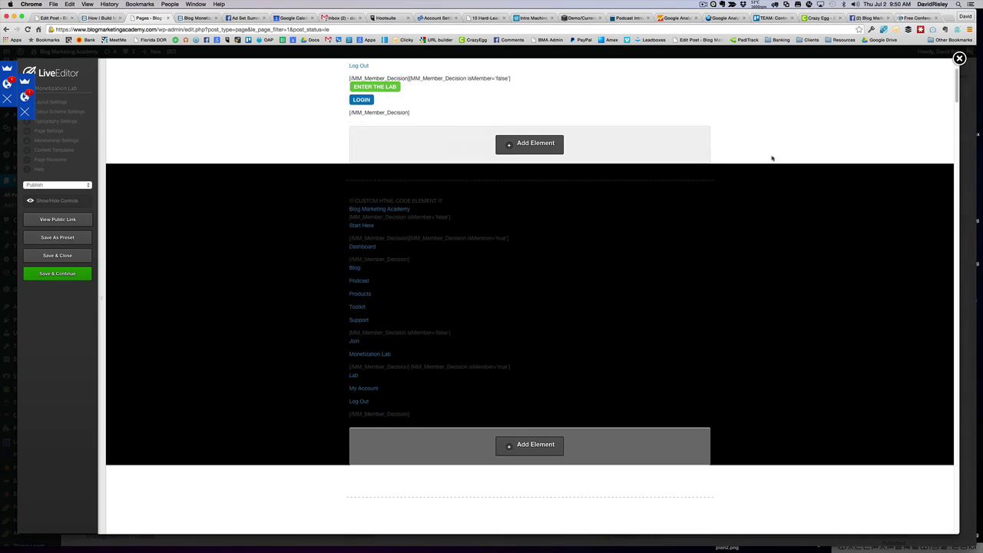
scroll(774, 159, down, 3)
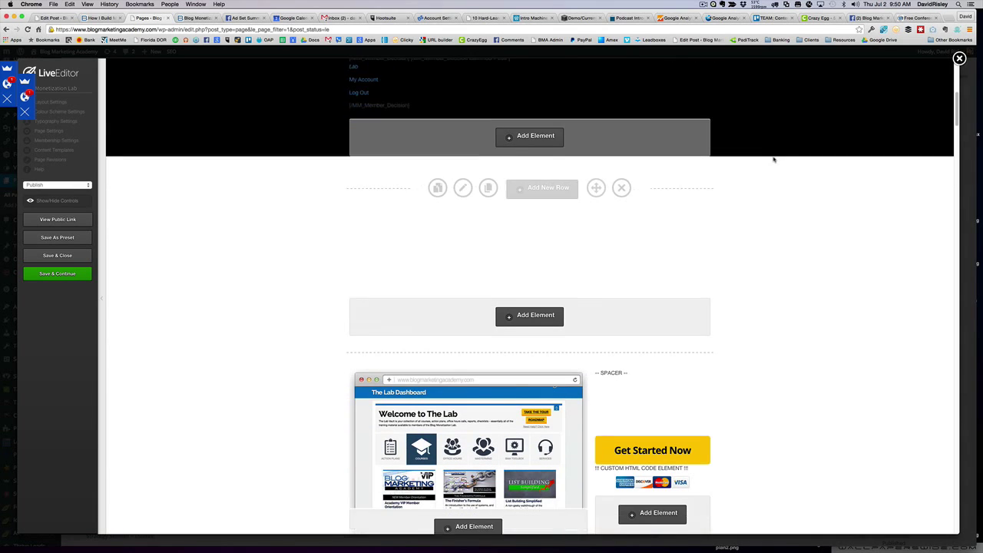
scroll(773, 159, down, 2)
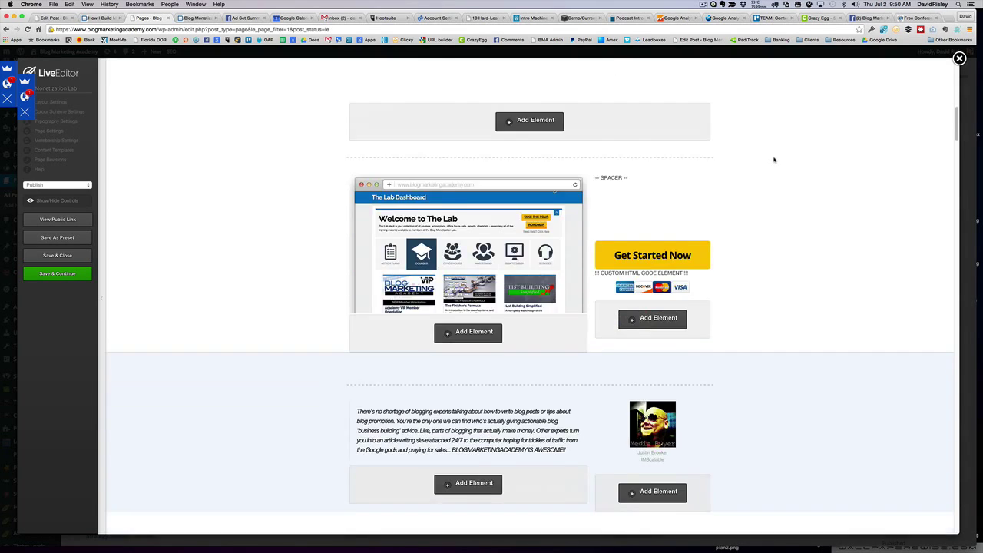
scroll(773, 160, up, 3)
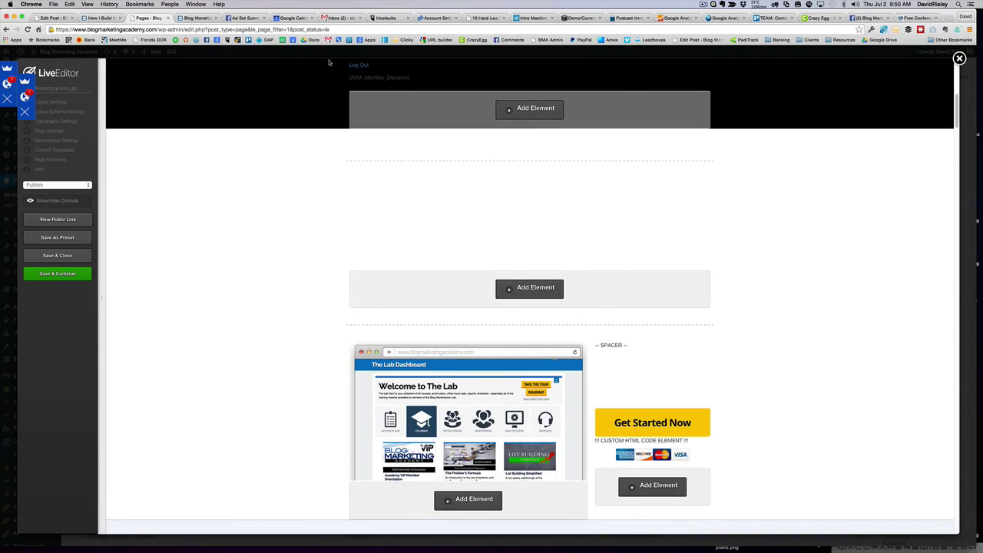
click(196, 18)
scroll(277, 137, up, 20)
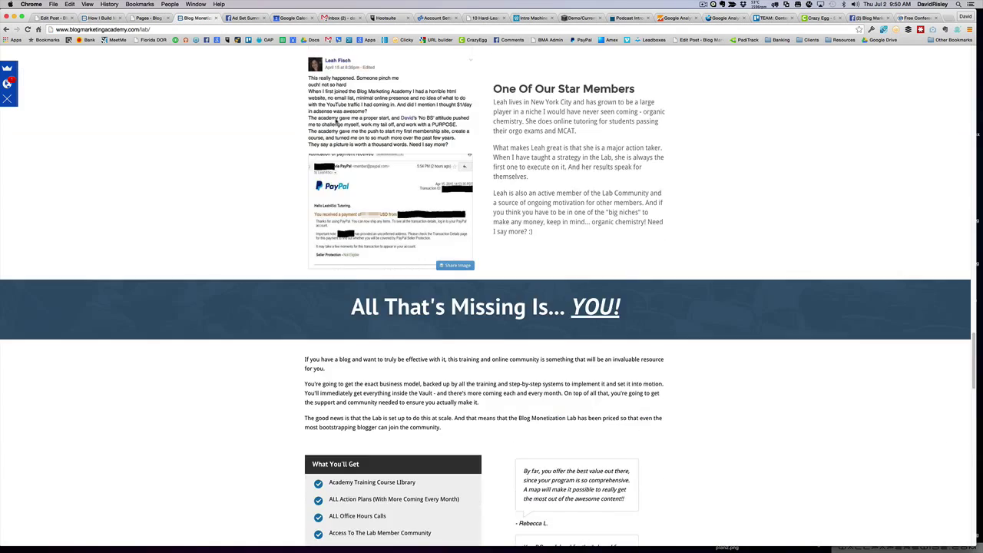
scroll(346, 119, up, 10)
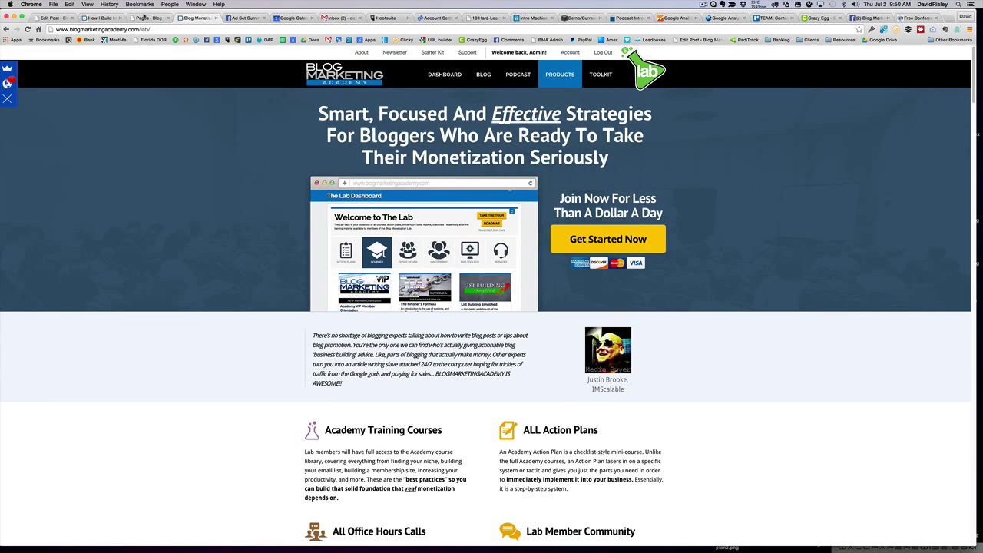
click(144, 17)
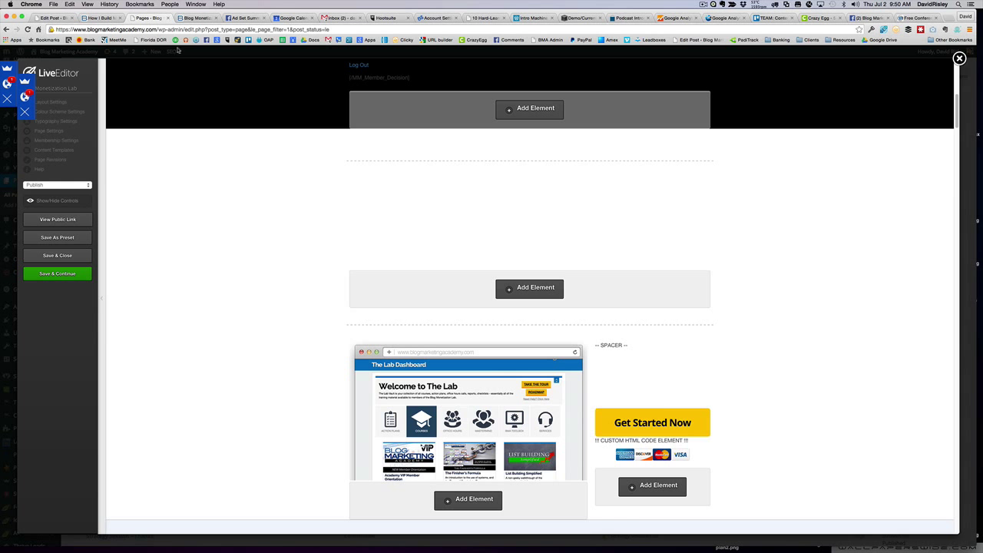
click(48, 130)
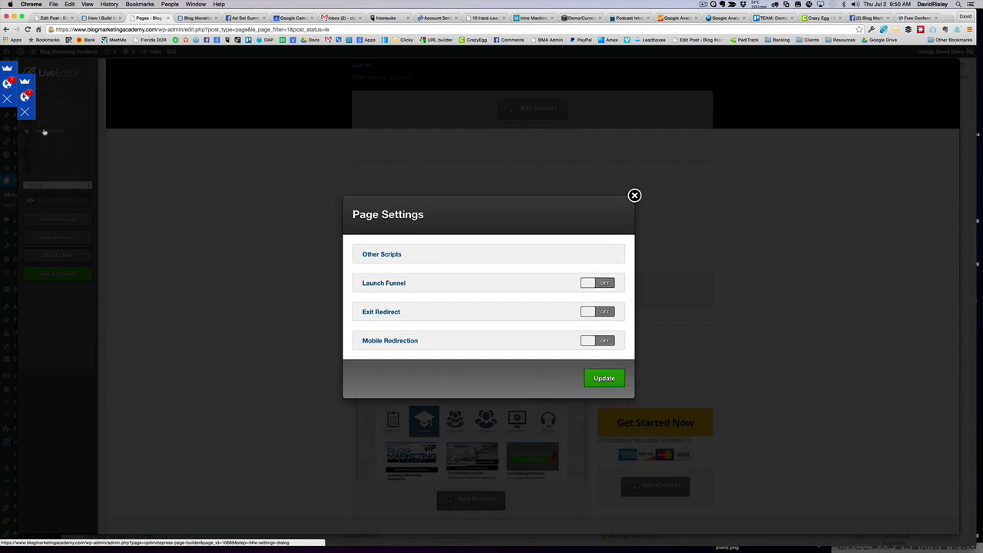
click(390, 254)
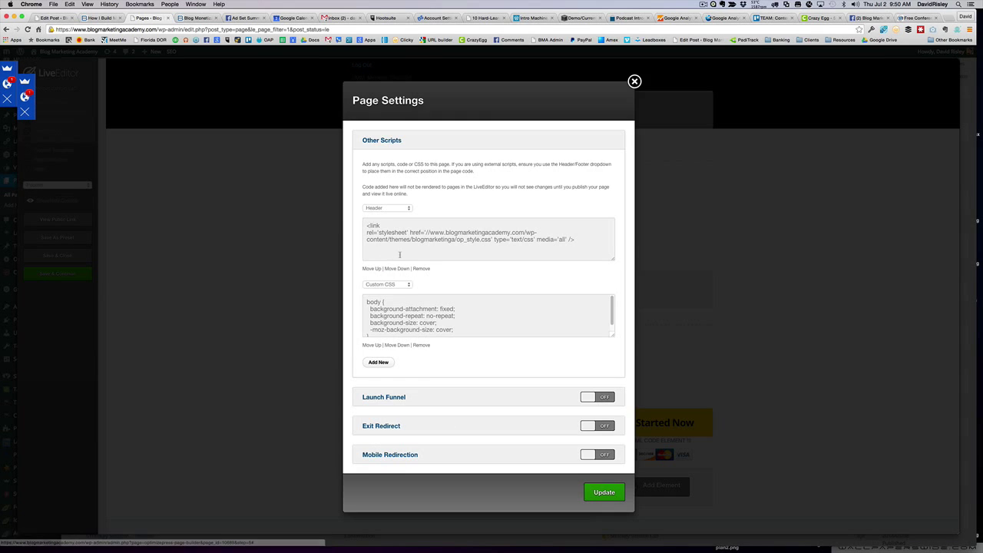
scroll(472, 322, down, 1)
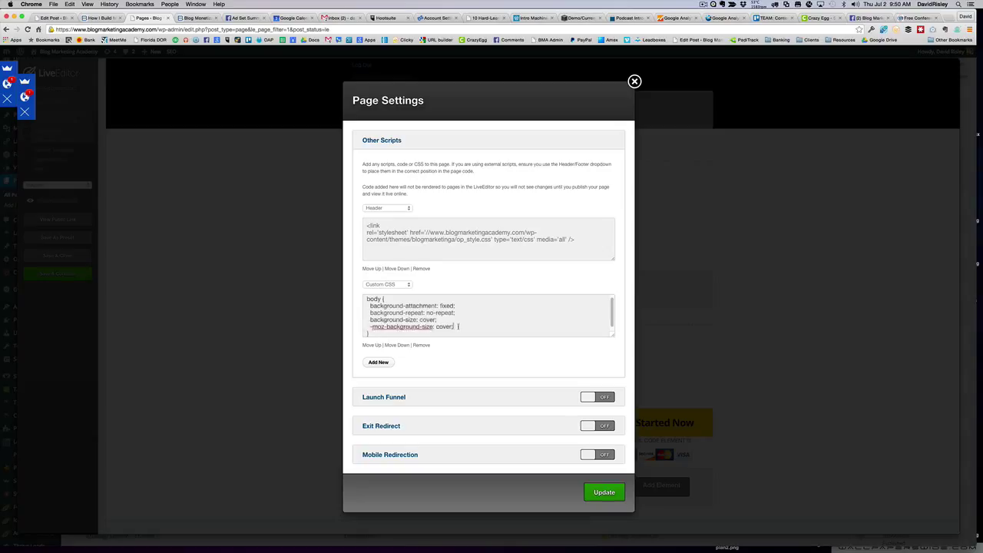
drag(454, 327, 369, 306)
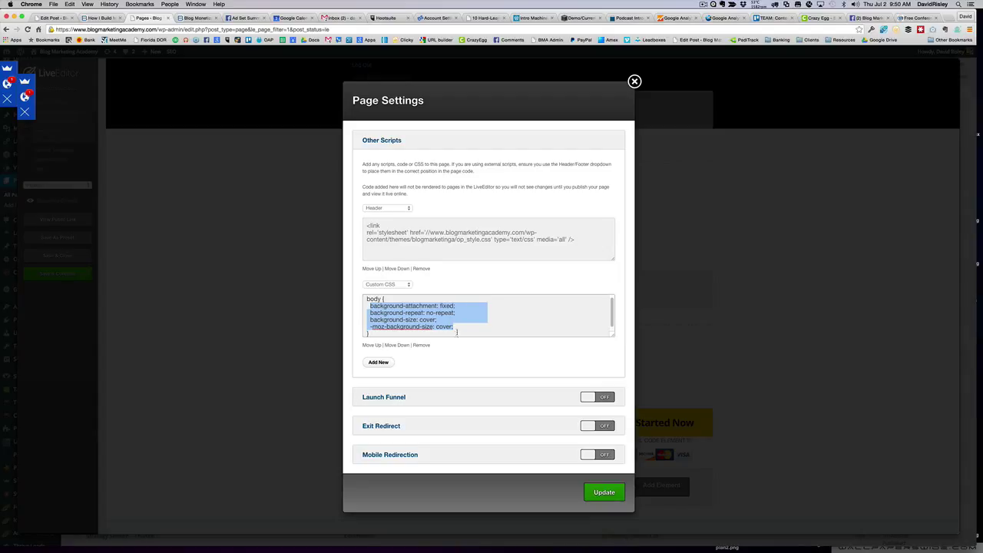
click(434, 330)
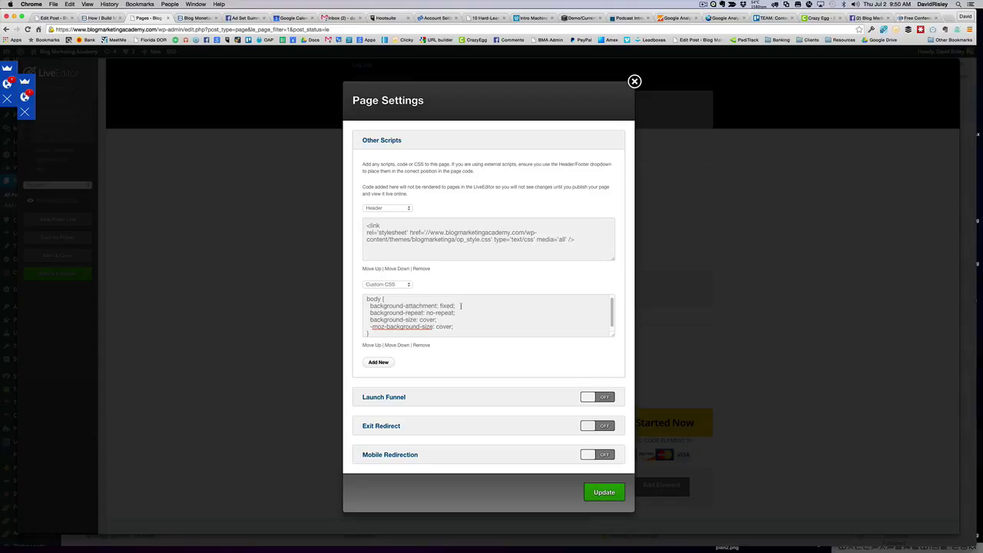
drag(460, 306, 371, 305)
drag(487, 306, 369, 313)
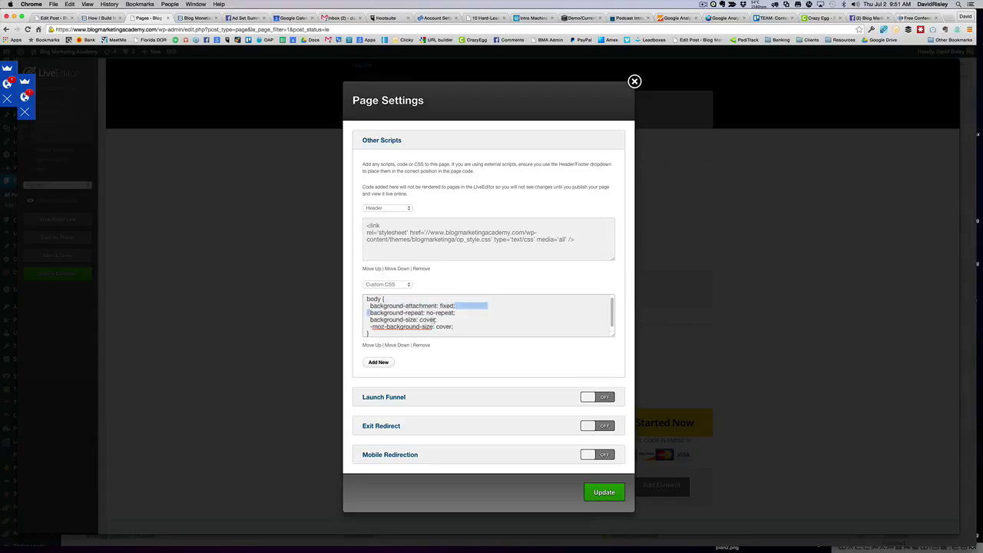
click(375, 312)
click(634, 82)
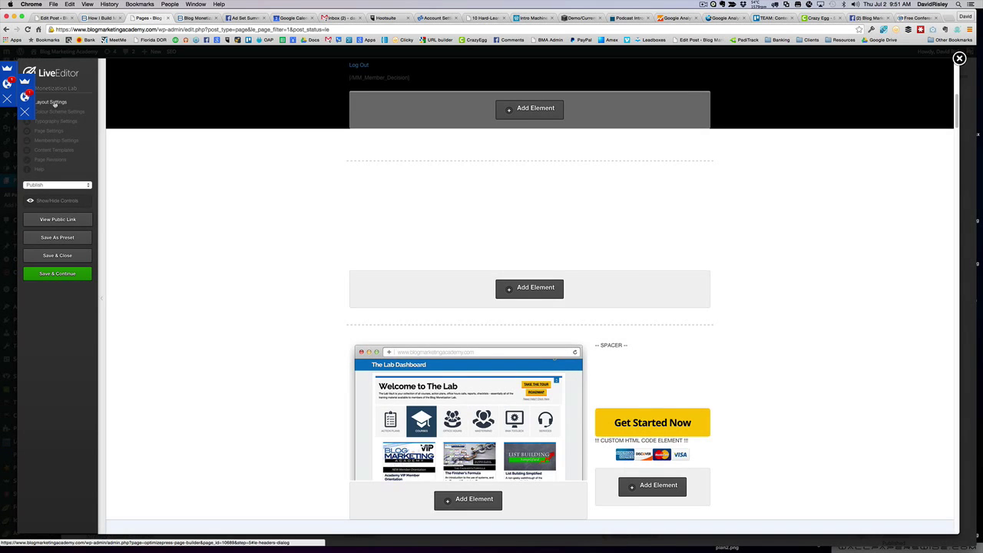
click(52, 102)
click(382, 259)
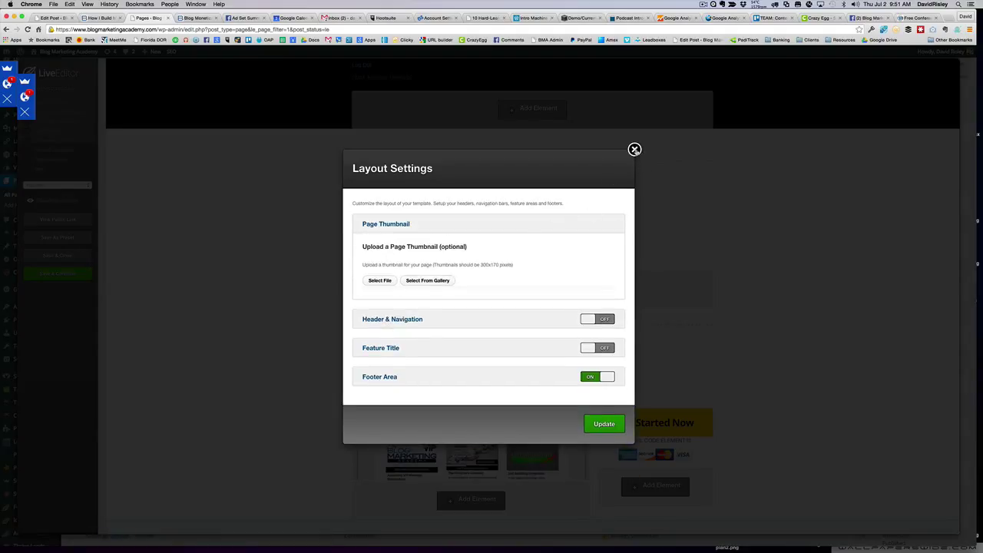
click(635, 149)
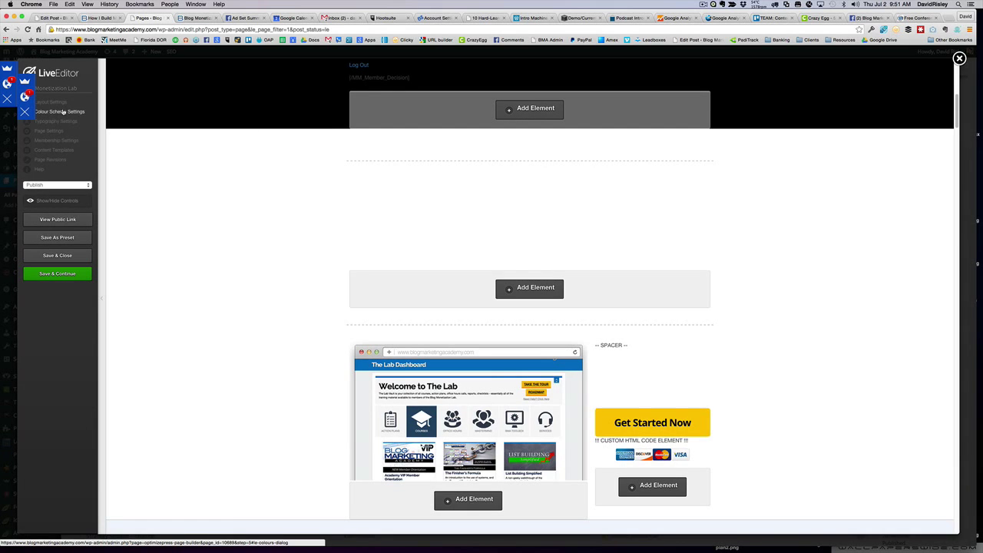
Show Colour Scheme Settings' Overall Page Colour Options, with the dark blue repeating background image.
click(62, 112)
click(376, 303)
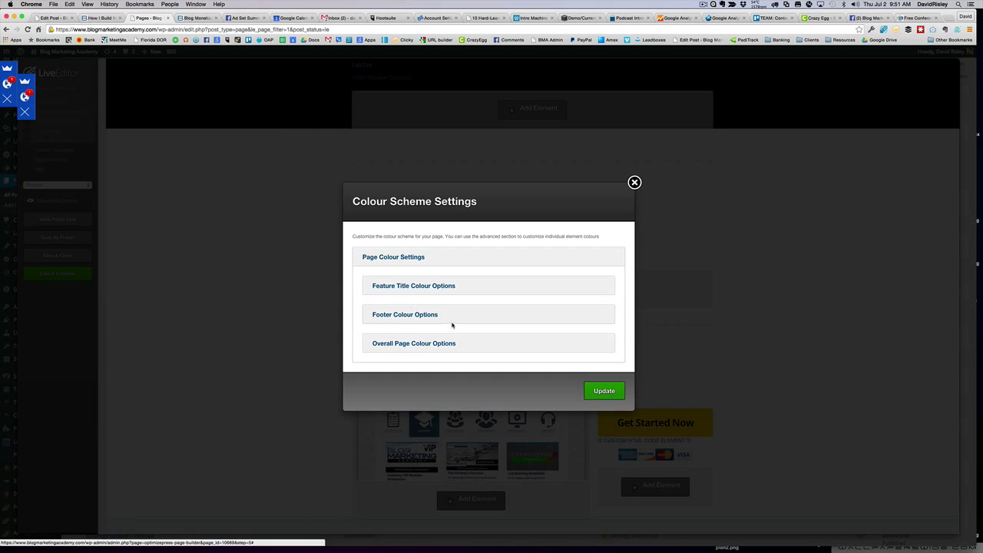
click(411, 346)
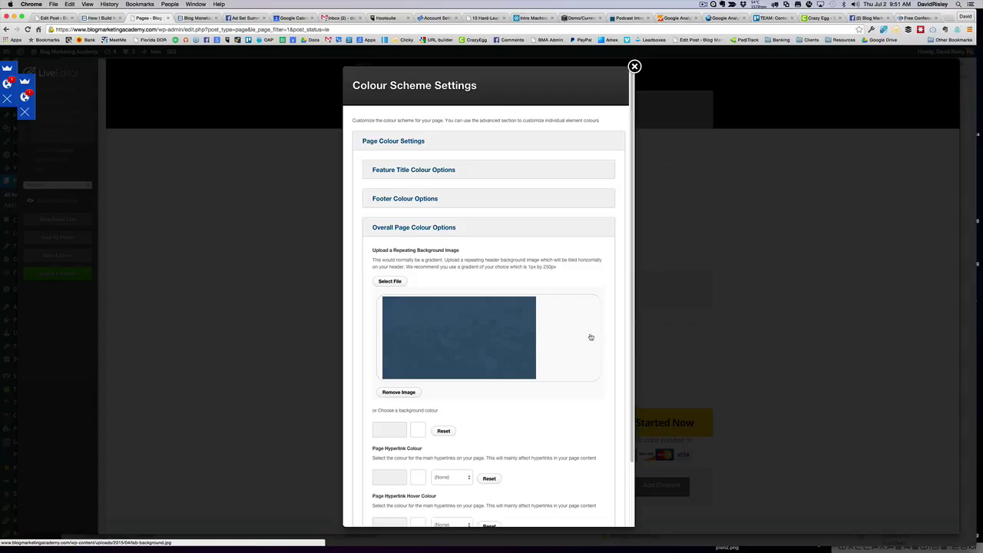
scroll(589, 334, down, 2)
scroll(607, 318, up, 2)
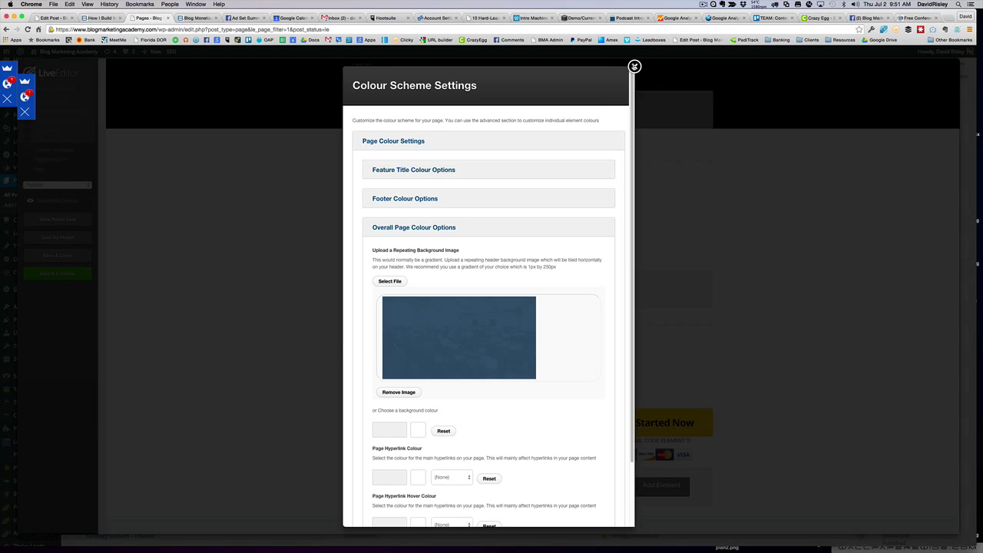
Close the Colour Scheme Settings and compare the live Lab sales page against the editor.
click(634, 67)
click(196, 18)
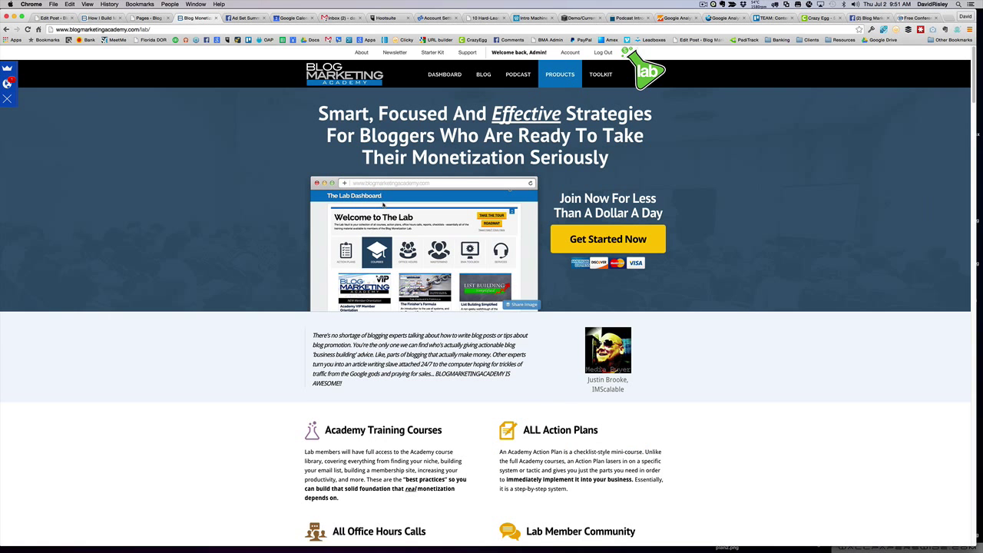
scroll(383, 204, down, 1)
scroll(381, 207, up, 1)
scroll(379, 211, down, 2)
scroll(377, 215, up, 2)
scroll(404, 217, down, 1)
scroll(375, 238, up, 1)
click(148, 18)
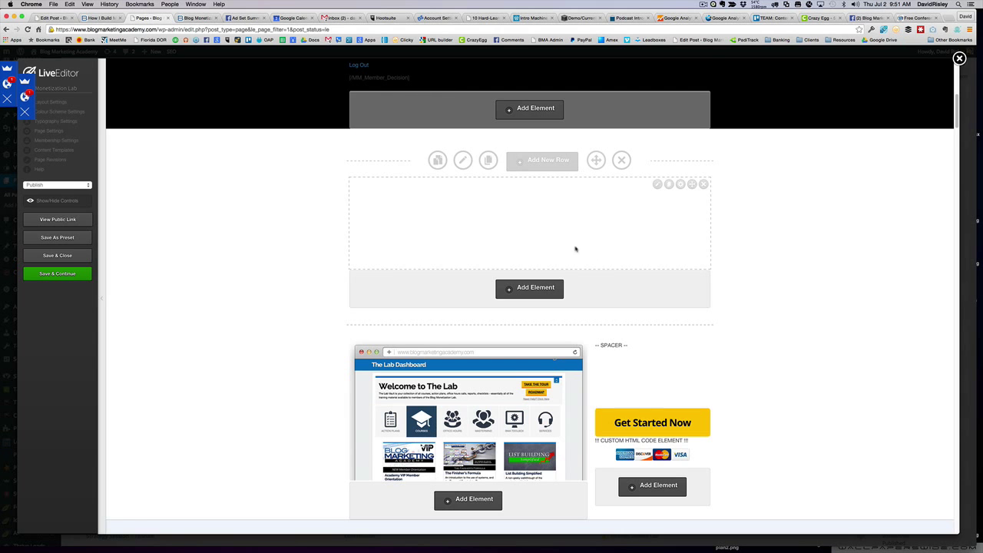
Highlight the three-line headline on the live Lab page, then return to the page builder.
click(197, 17)
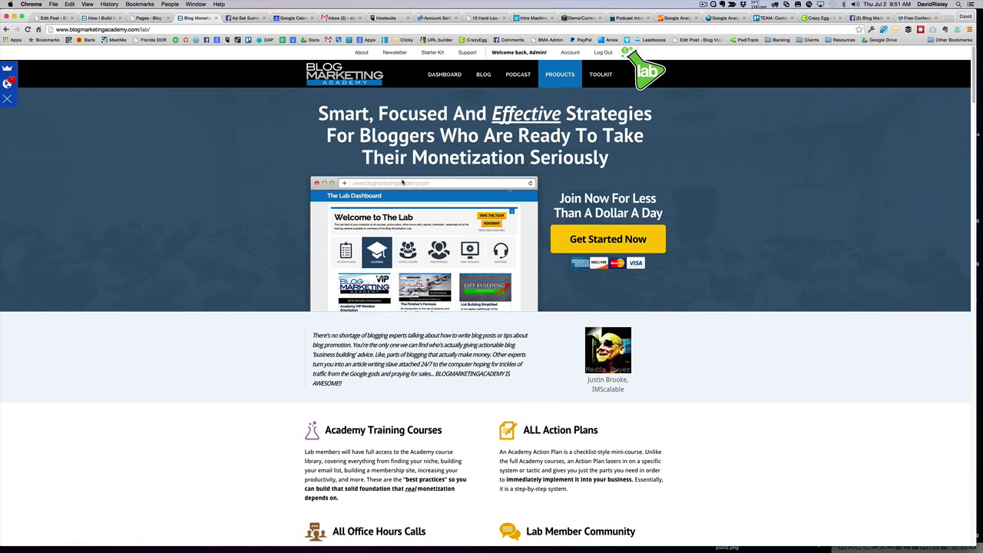
drag(318, 113, 608, 158)
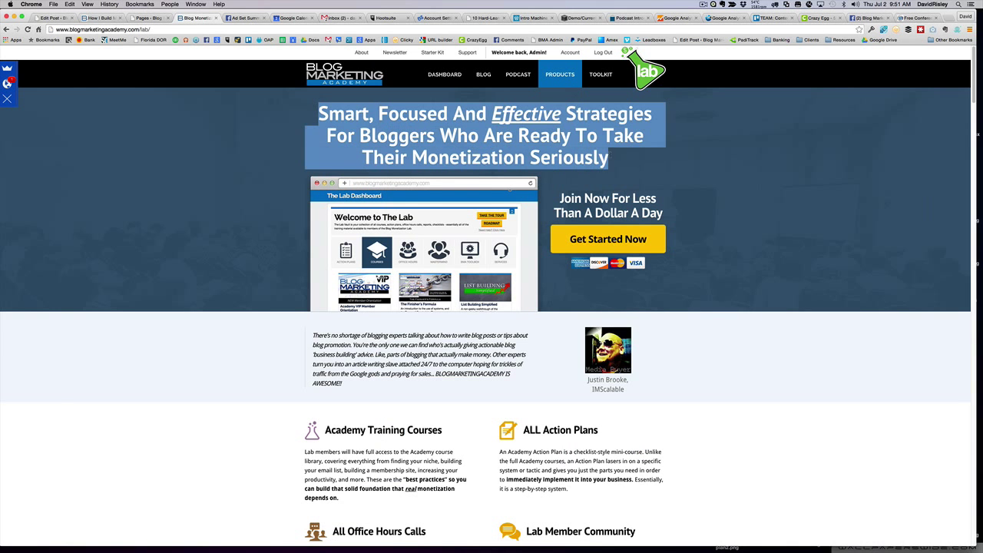
click(148, 18)
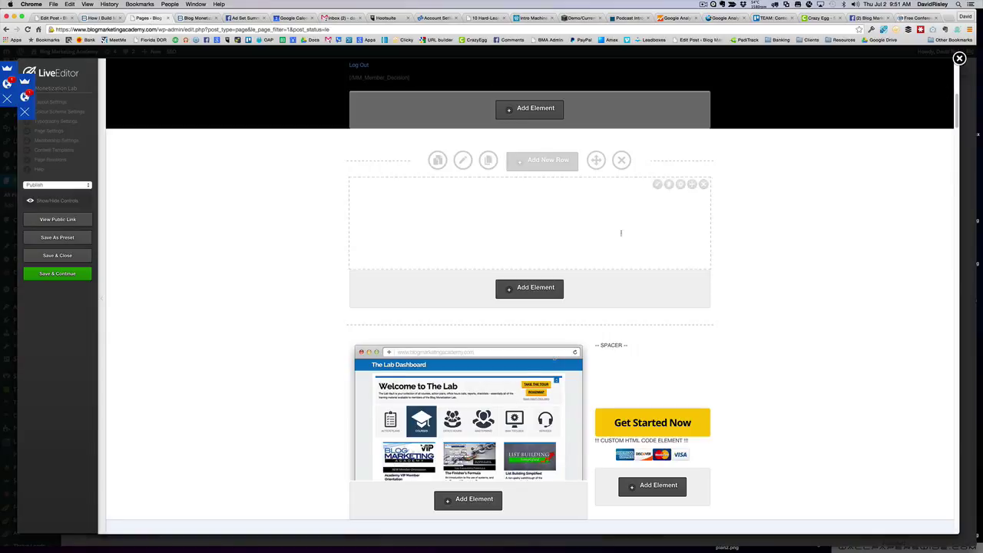
mouse_move(513, 231)
Open the Step 3 Feature Block row's settings, then close them without changes.
scroll(883, 303, down, 3)
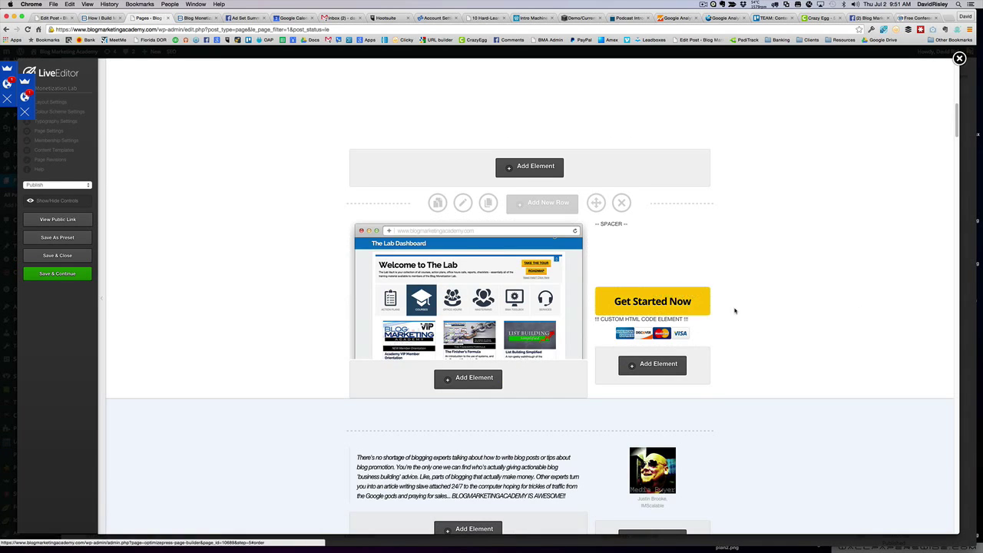
scroll(748, 305, down, 5)
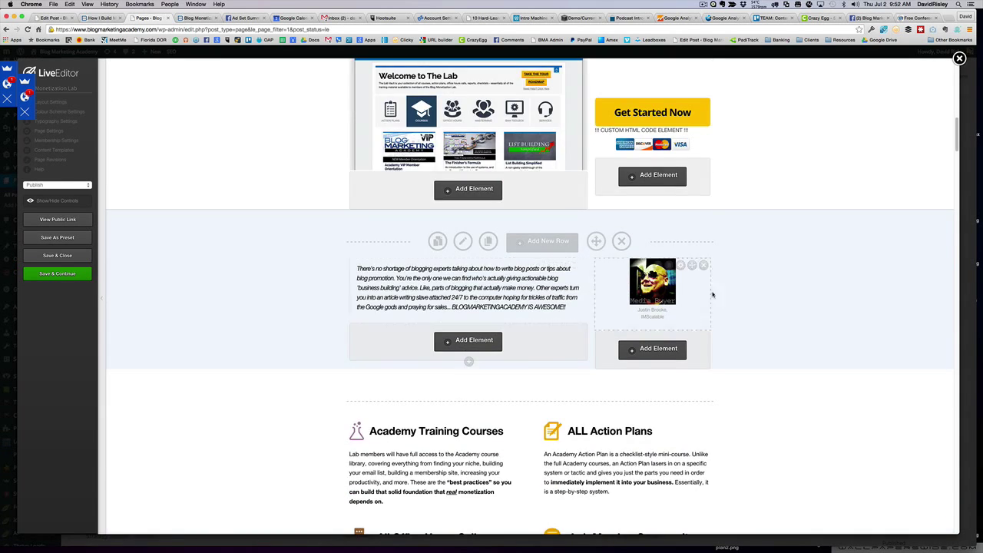
scroll(730, 296, down, 5)
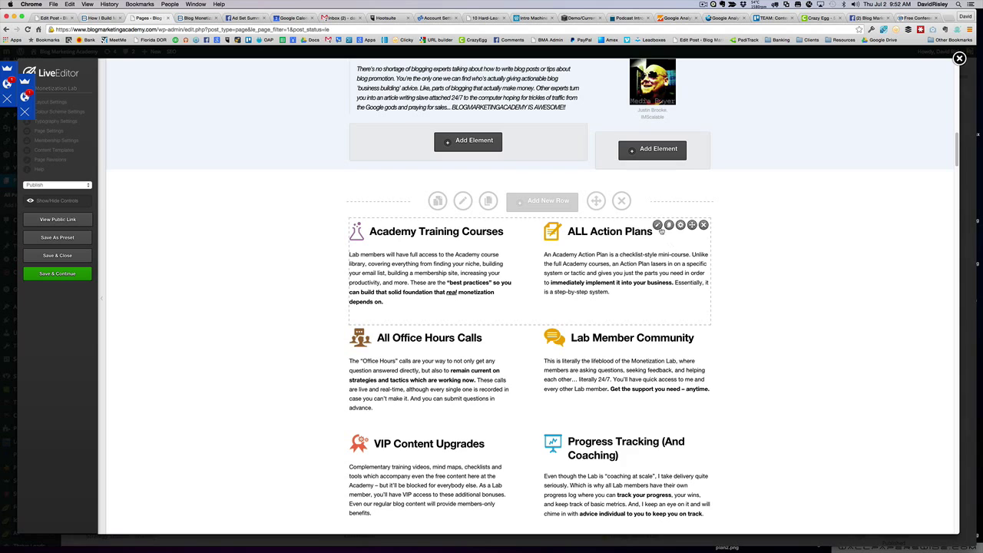
click(659, 225)
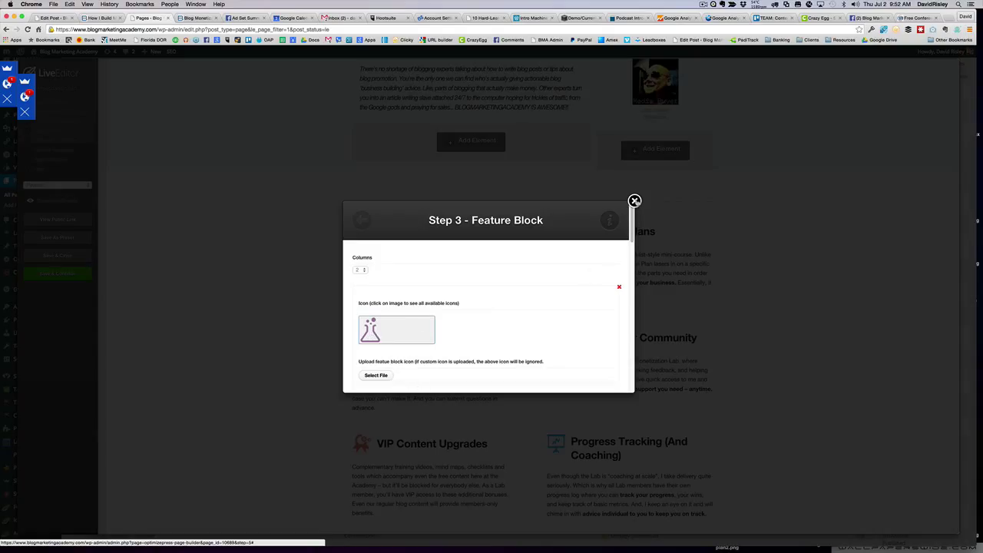
scroll(634, 204, down, 3)
click(645, 213)
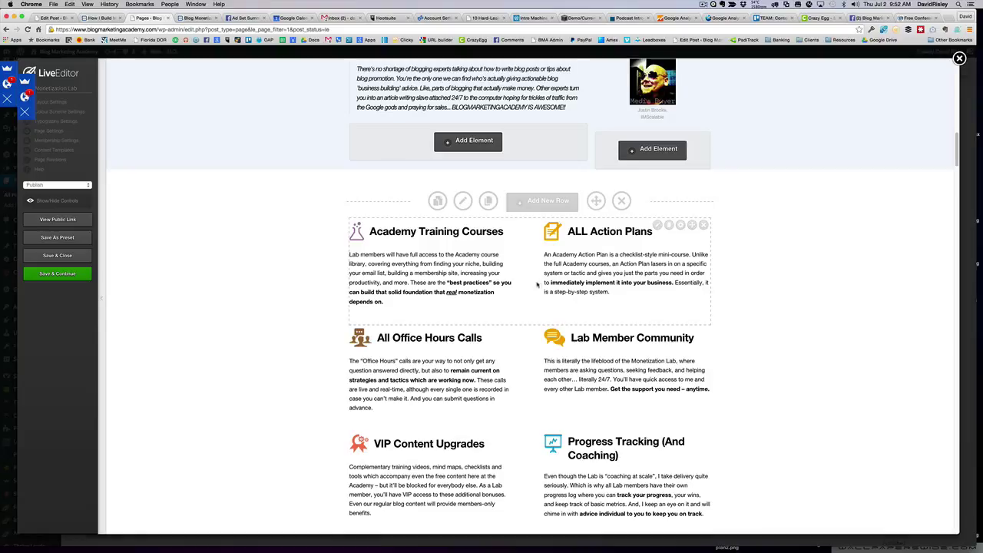
Scroll down past the 'Here Is Your Business Model For Blogging' section with its diagram.
scroll(793, 336, down, 5)
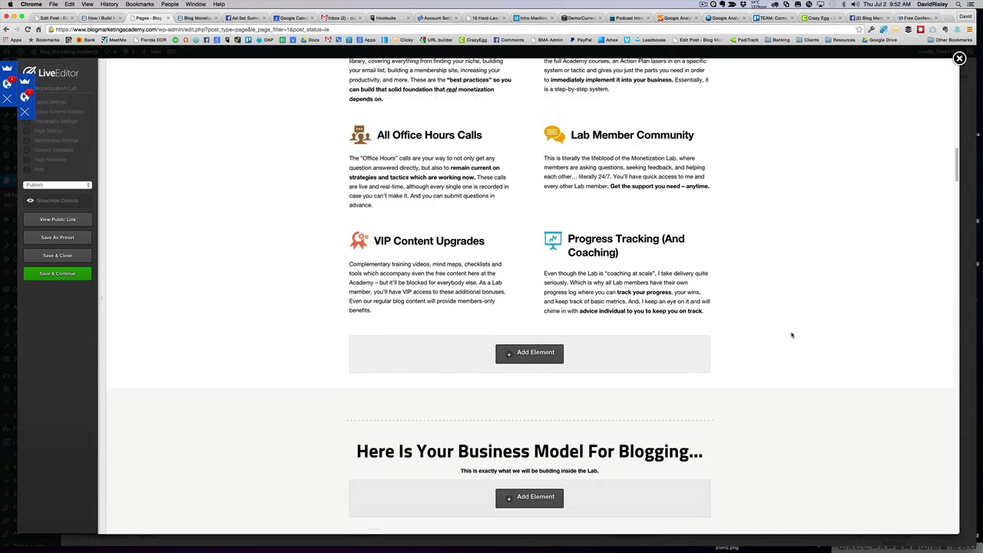
scroll(792, 336, down, 1)
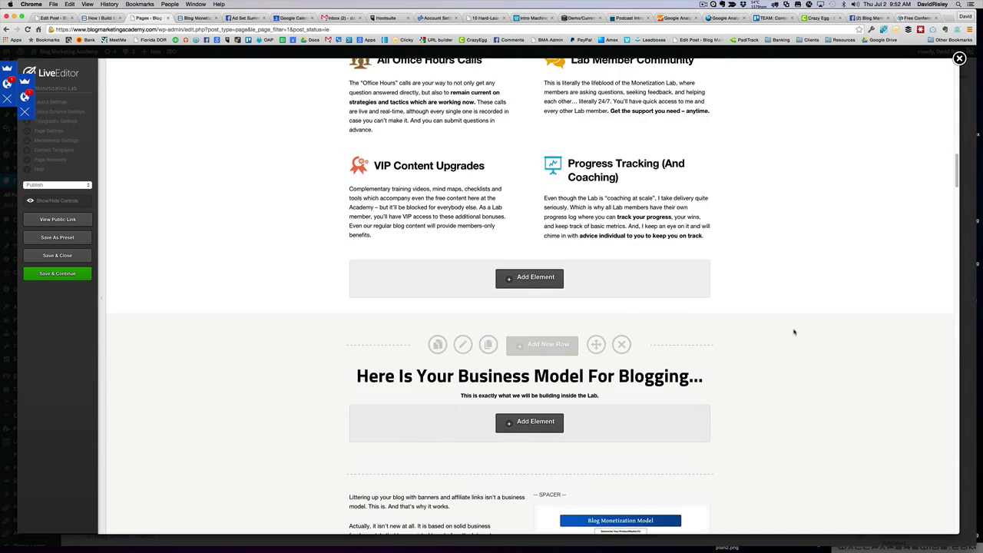
scroll(792, 331, down, 6)
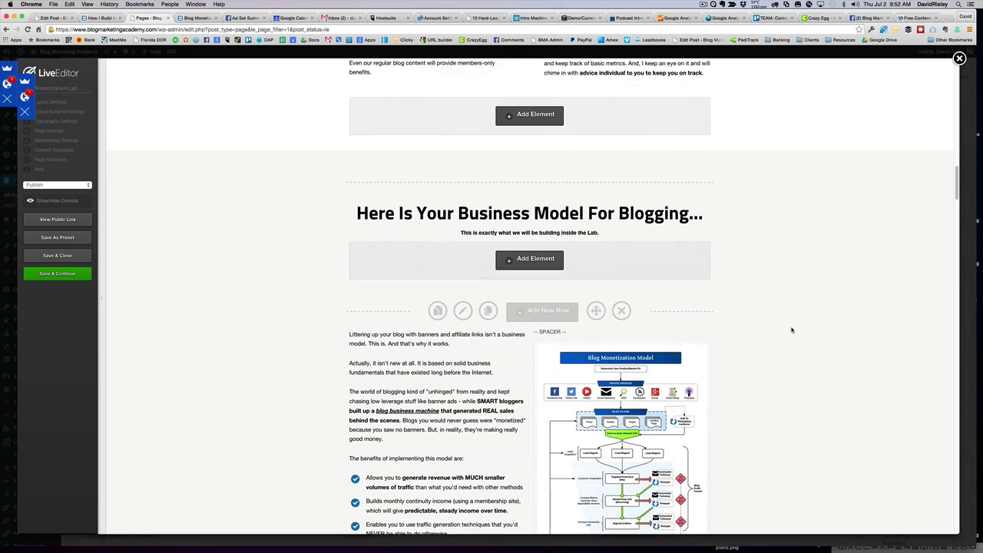
scroll(792, 331, down, 8)
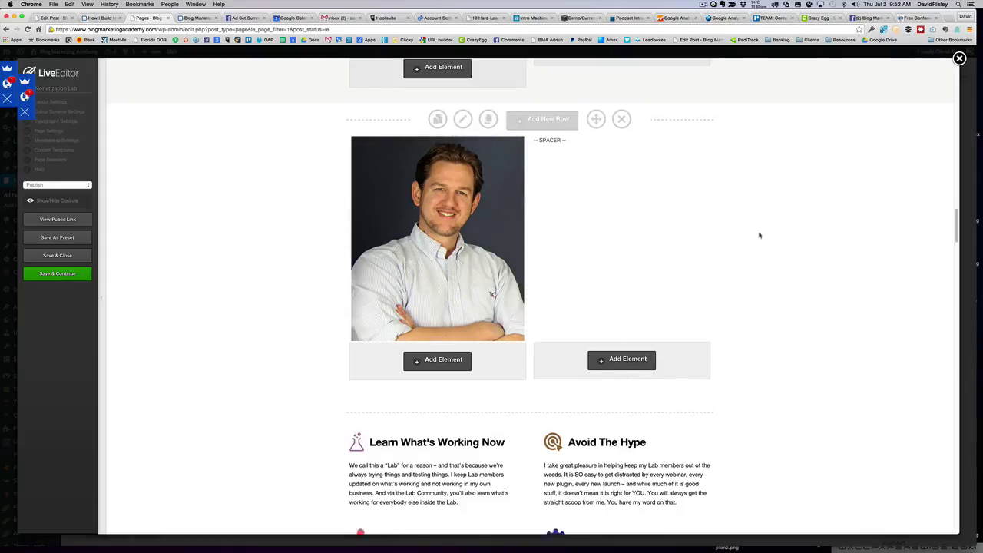
scroll(759, 234, down, 5)
scroll(760, 234, down, 10)
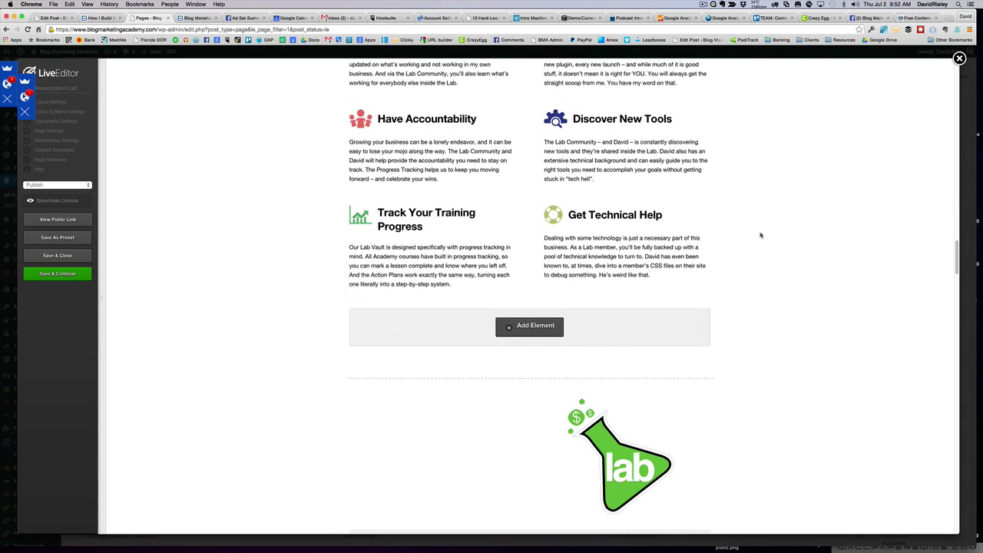
scroll(760, 236, down, 8)
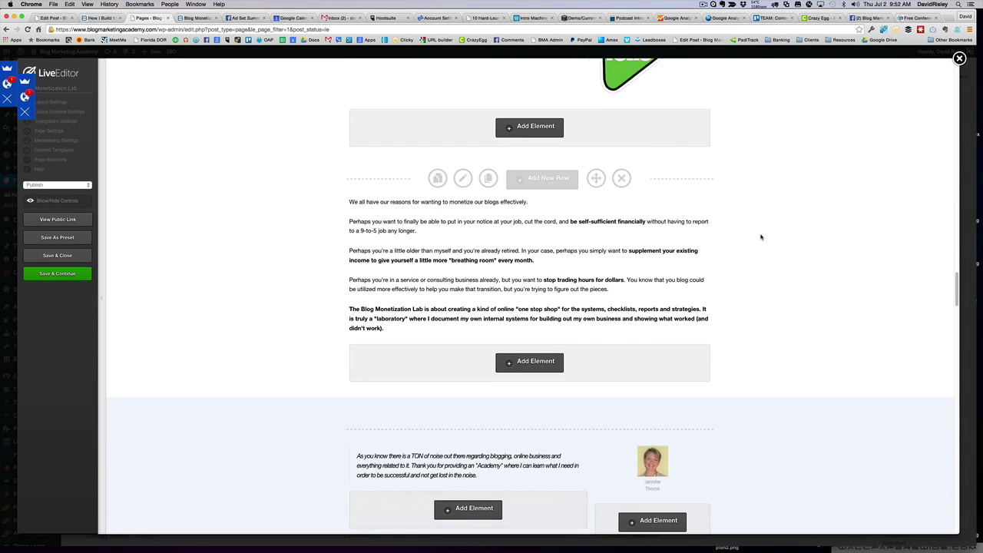
scroll(760, 239, down, 5)
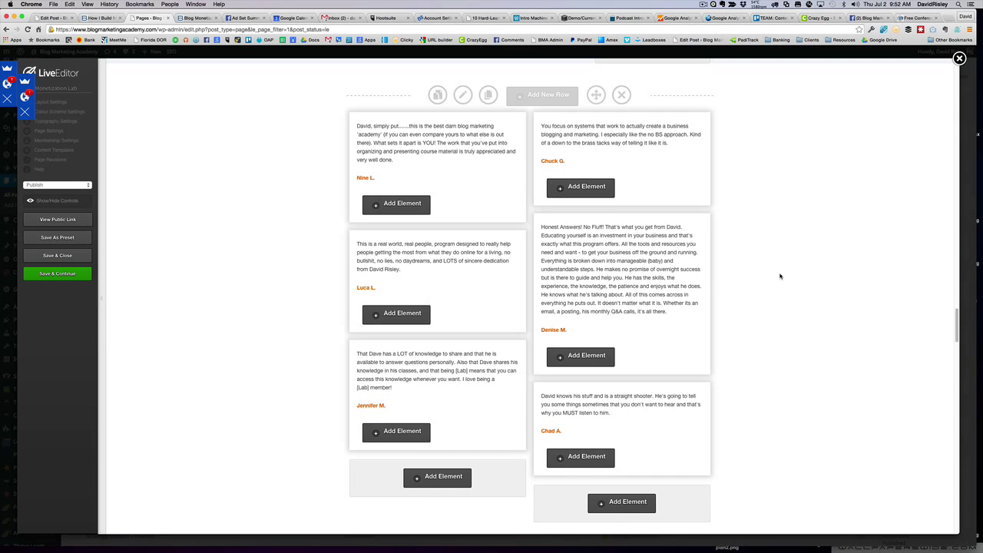
scroll(780, 277, down, 10)
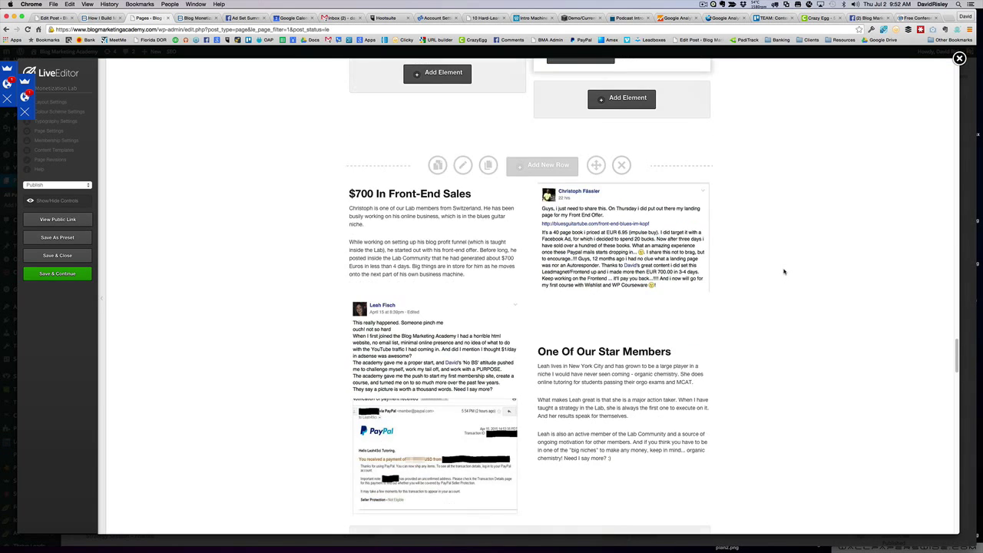
scroll(784, 271, down, 10)
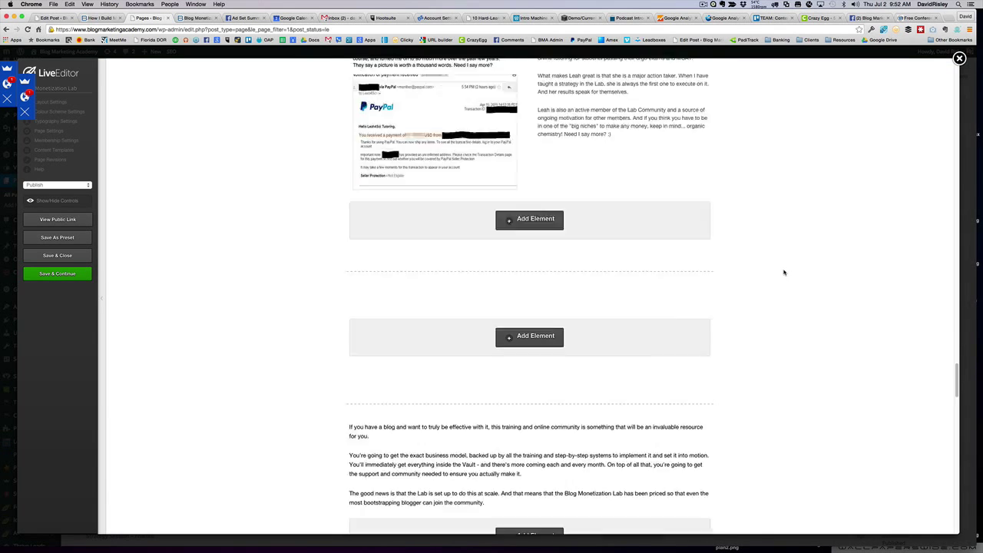
scroll(783, 272, down, 2)
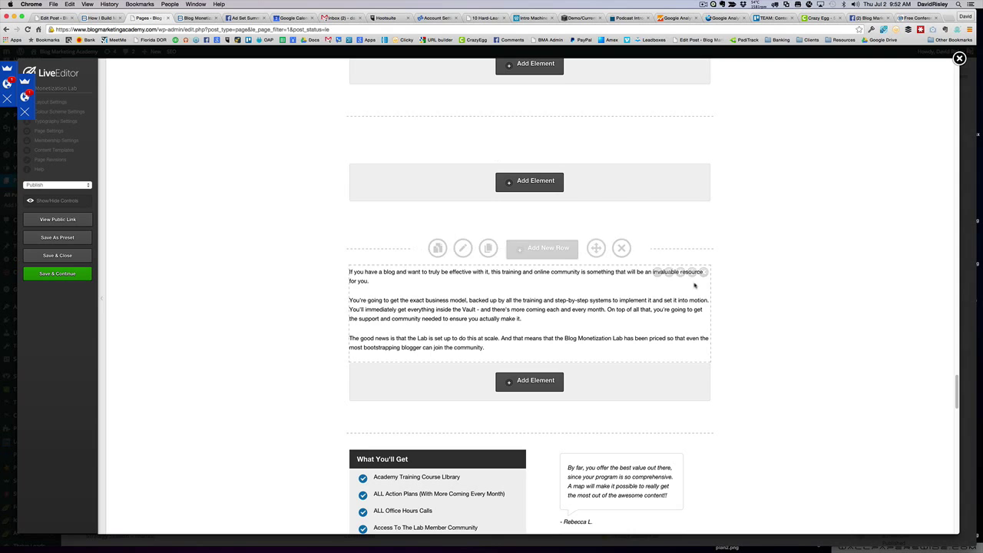
scroll(677, 284, down, 4)
scroll(679, 283, down, 12)
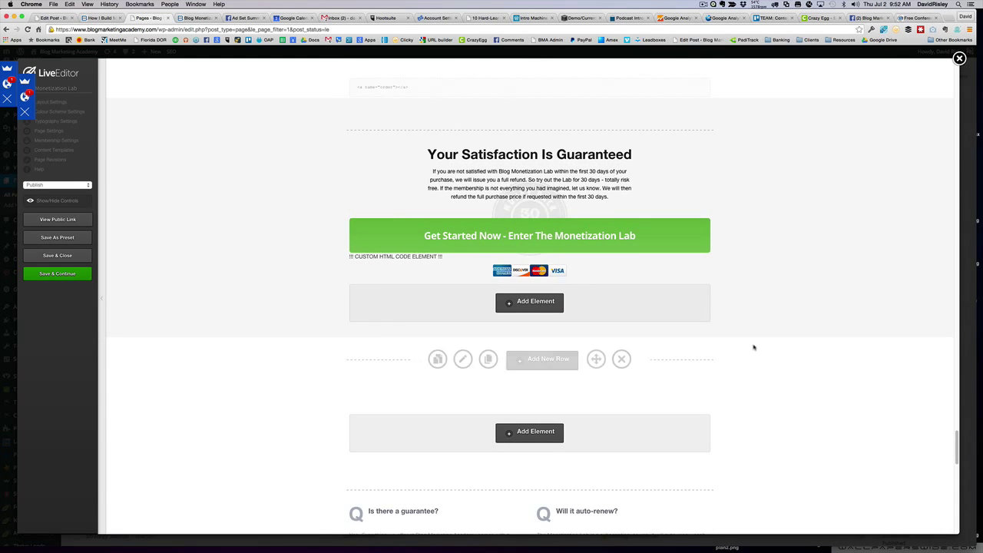
scroll(756, 346, down, 6)
scroll(755, 347, down, 1)
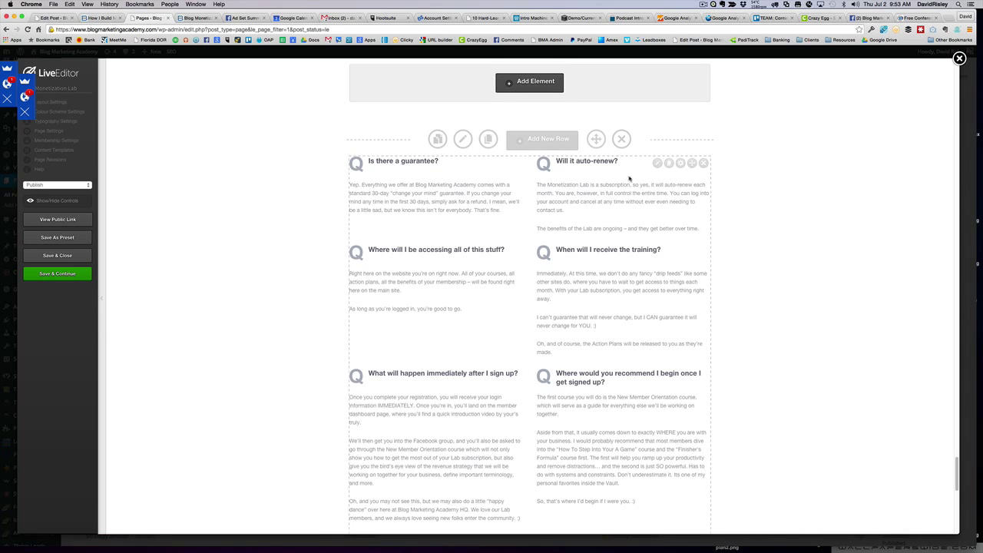
click(660, 164)
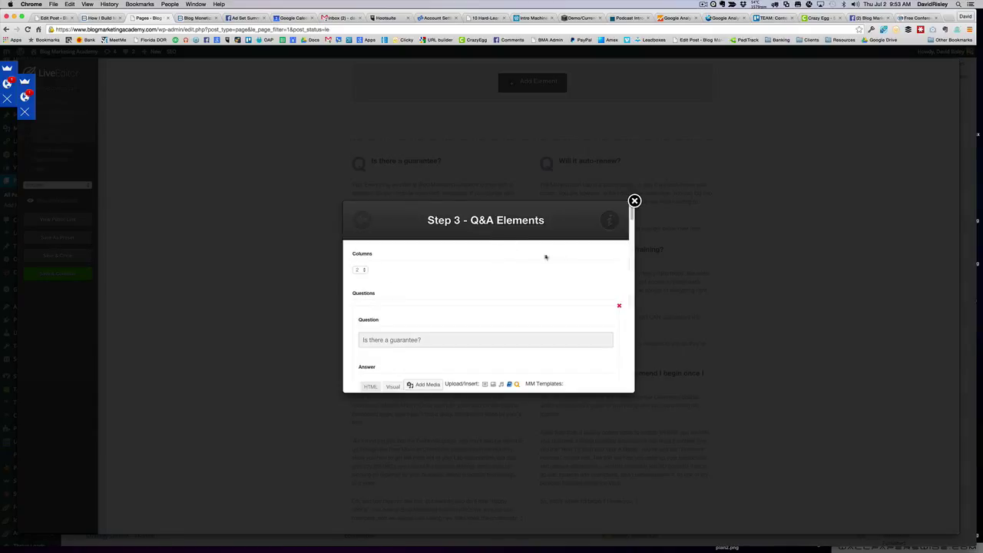
scroll(459, 286, down, 1)
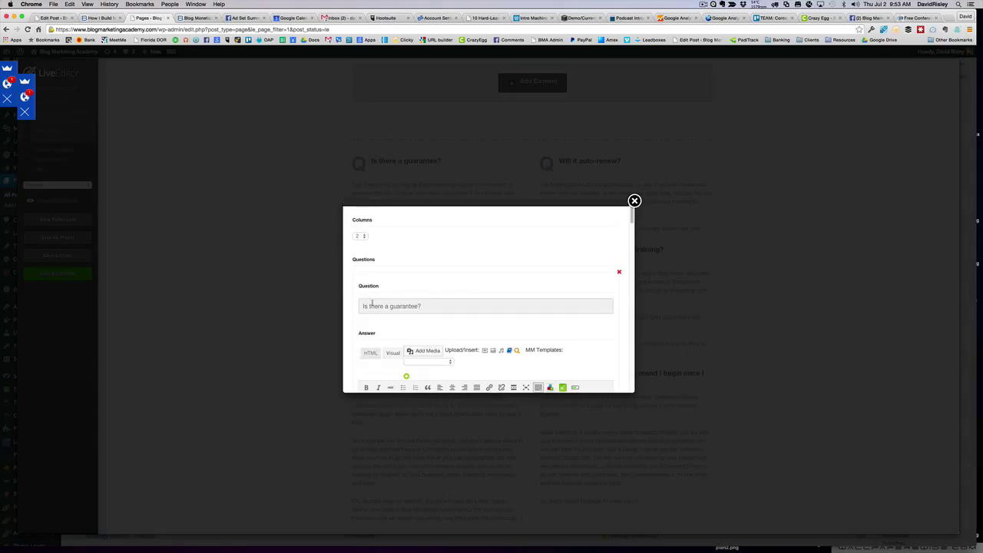
scroll(347, 338, down, 3)
scroll(347, 338, down, 5)
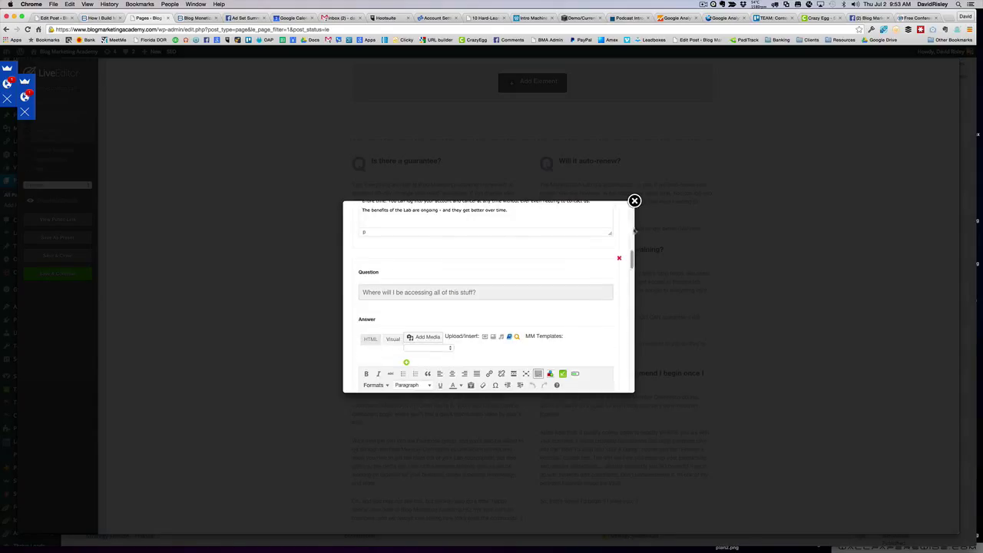
scroll(635, 209, down, 2)
click(773, 222)
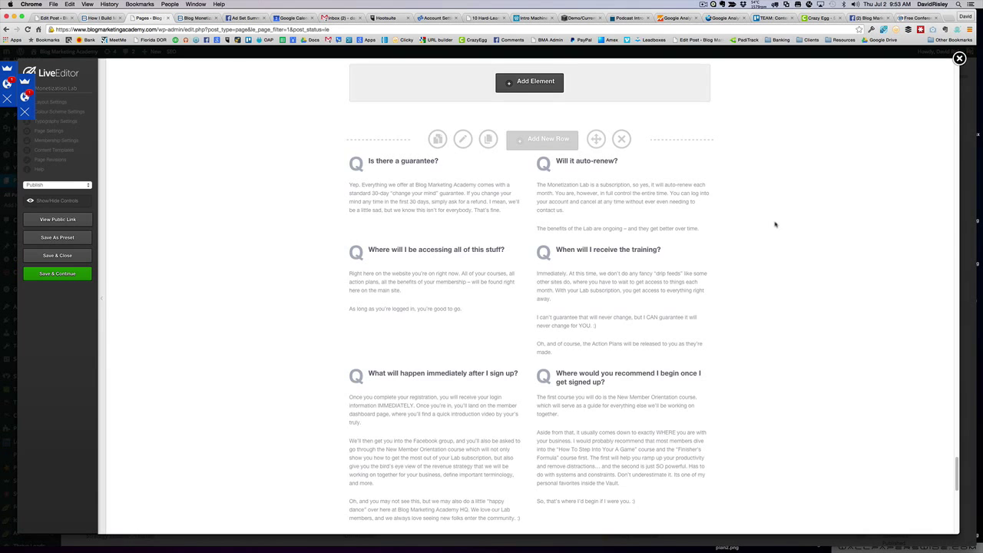
Scroll to the 'Join The Lab Now!' $29.60 cart row, then compare with the live Lab page.
scroll(773, 222, down, 5)
scroll(774, 223, down, 5)
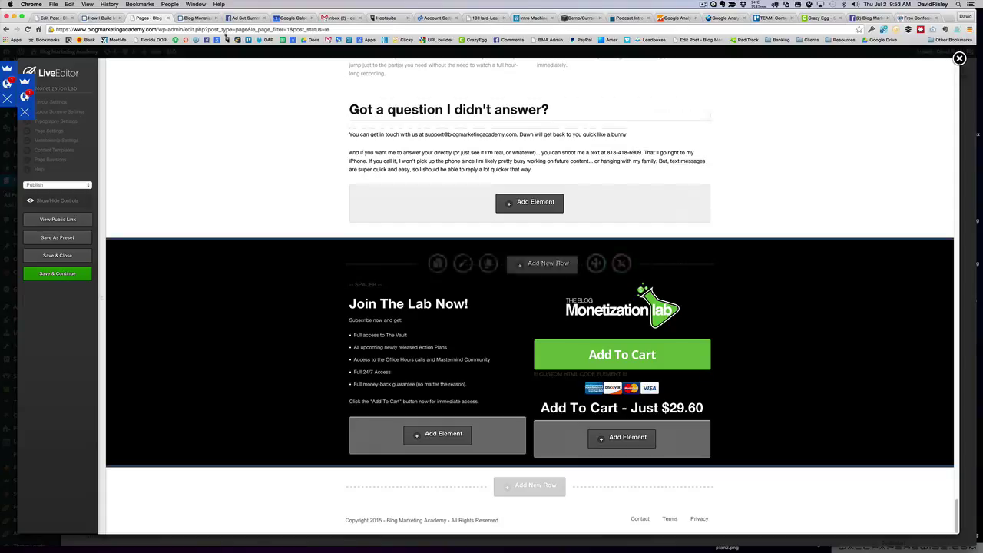
key(ctrl+Tab)
click(791, 223)
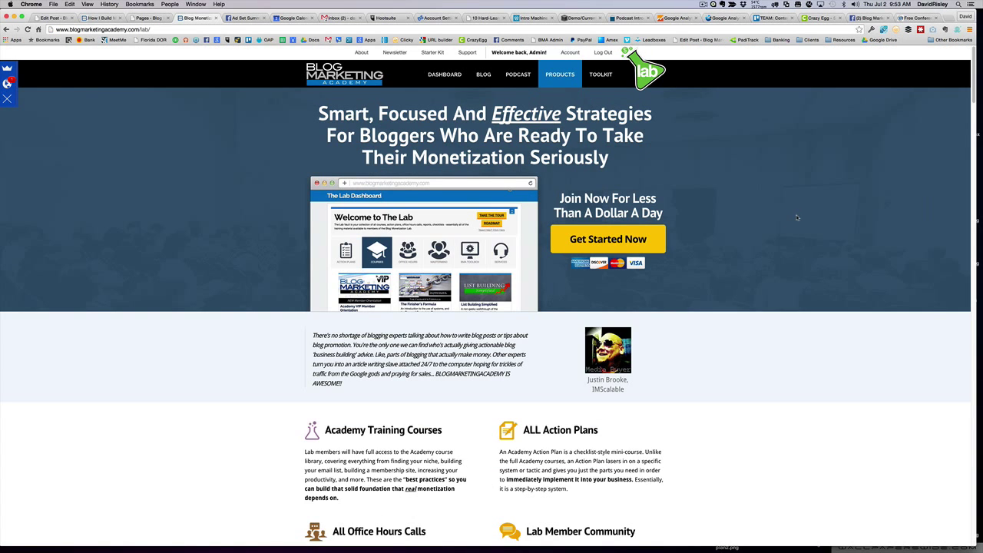
scroll(795, 219, down, 5)
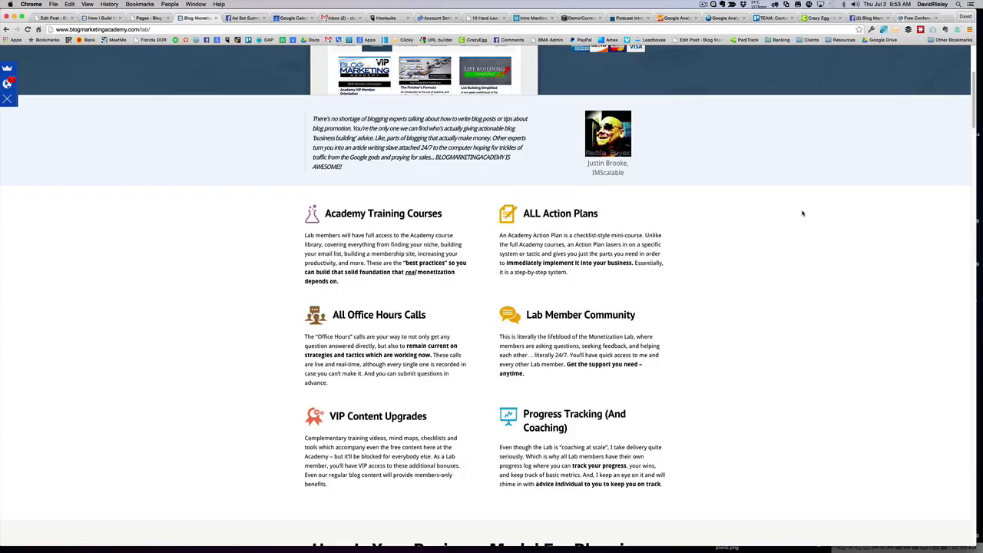
scroll(801, 215, down, 10)
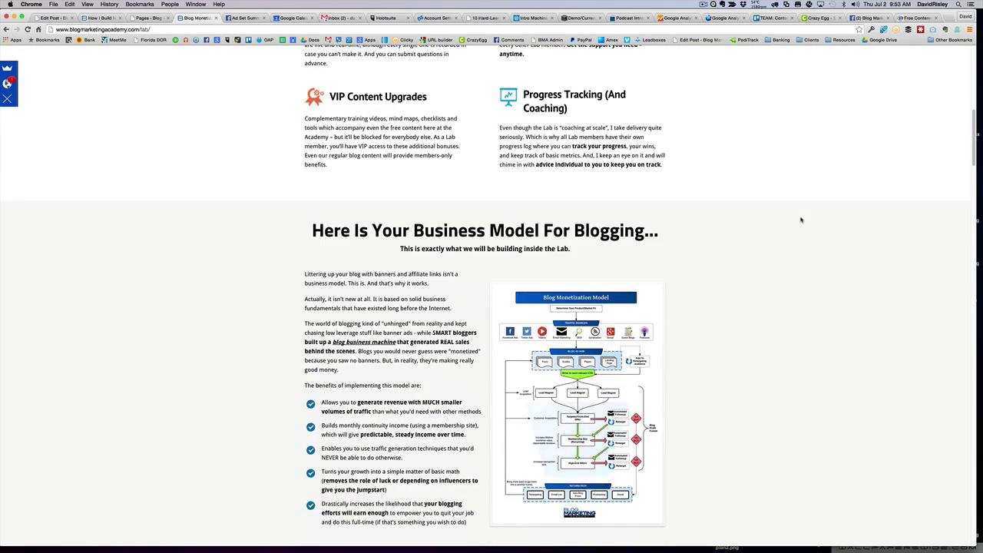
scroll(800, 221, down, 8)
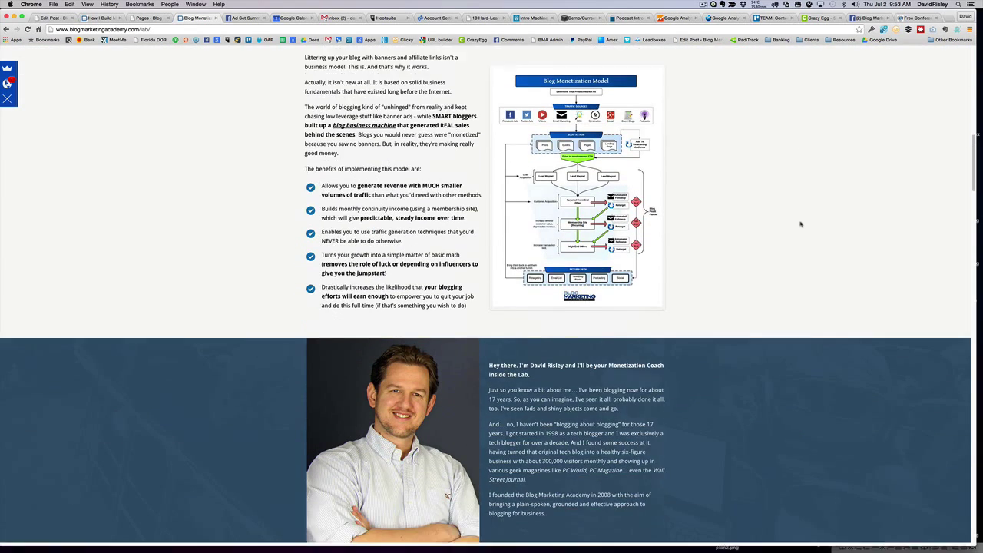
scroll(804, 231, down, 11)
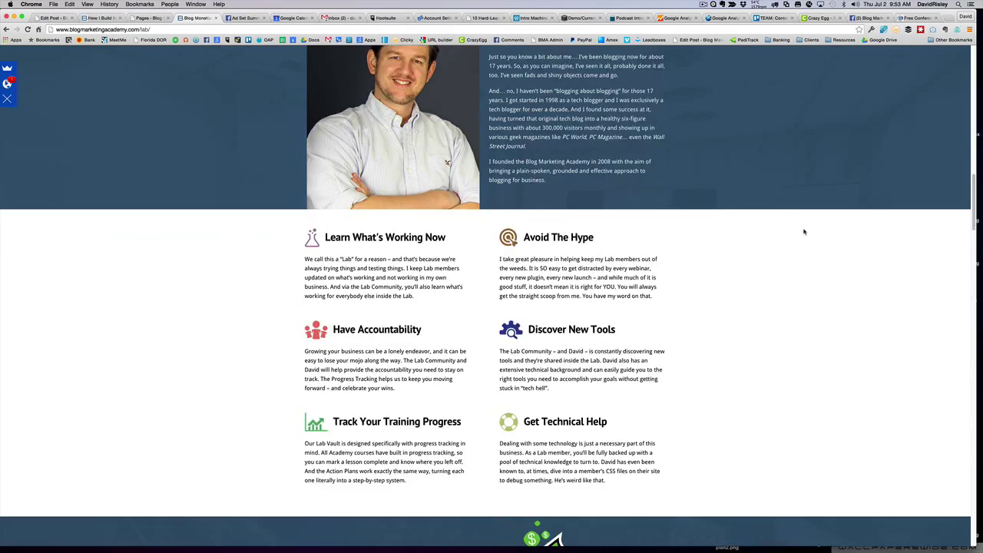
scroll(802, 230, down, 10)
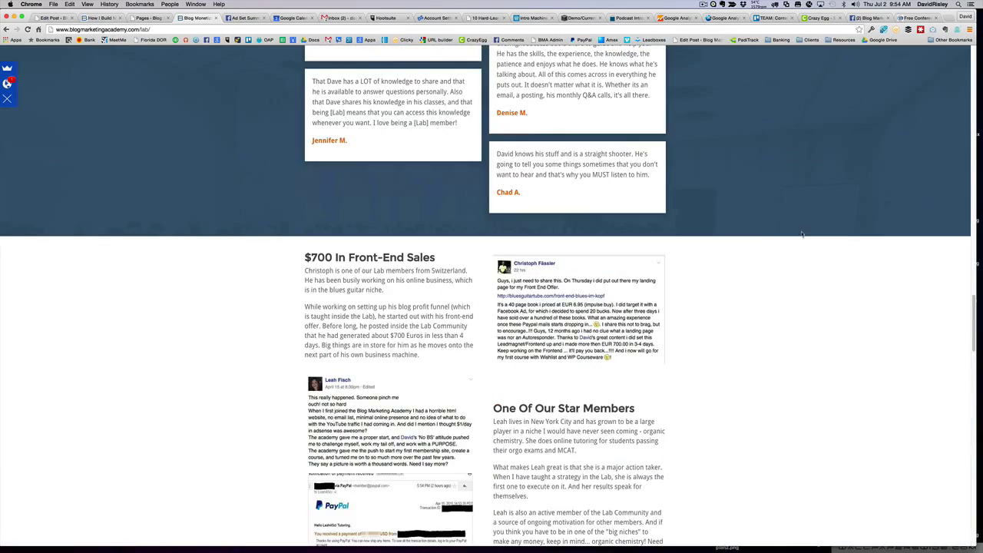
scroll(798, 219, up, 20)
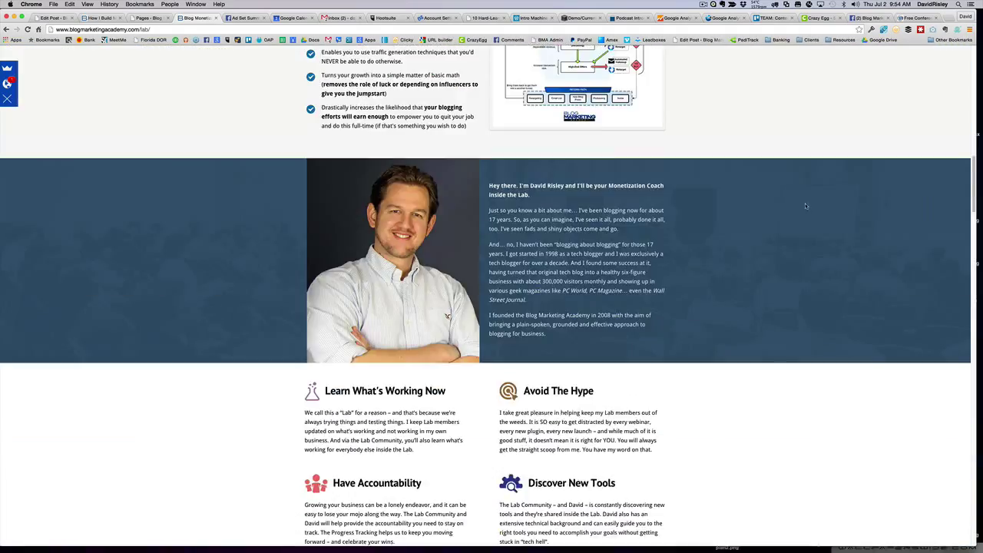